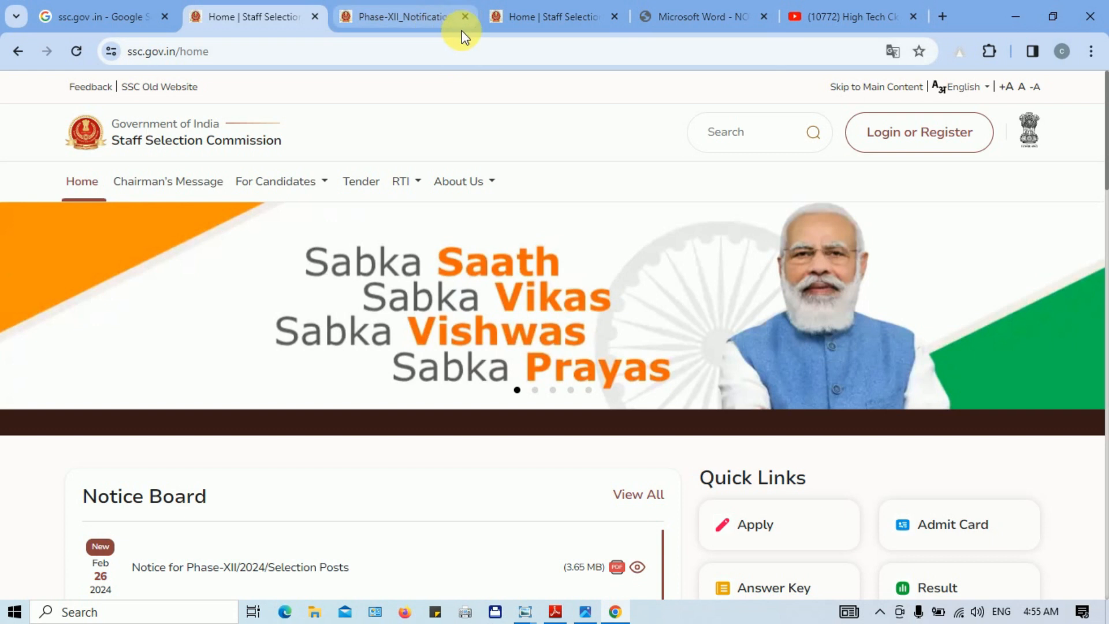
Step: Switch to the old ssc.nic.in Staff Selection Commission site to view its Latest News
{"action": "left_click", "coordinate": [550, 18]}
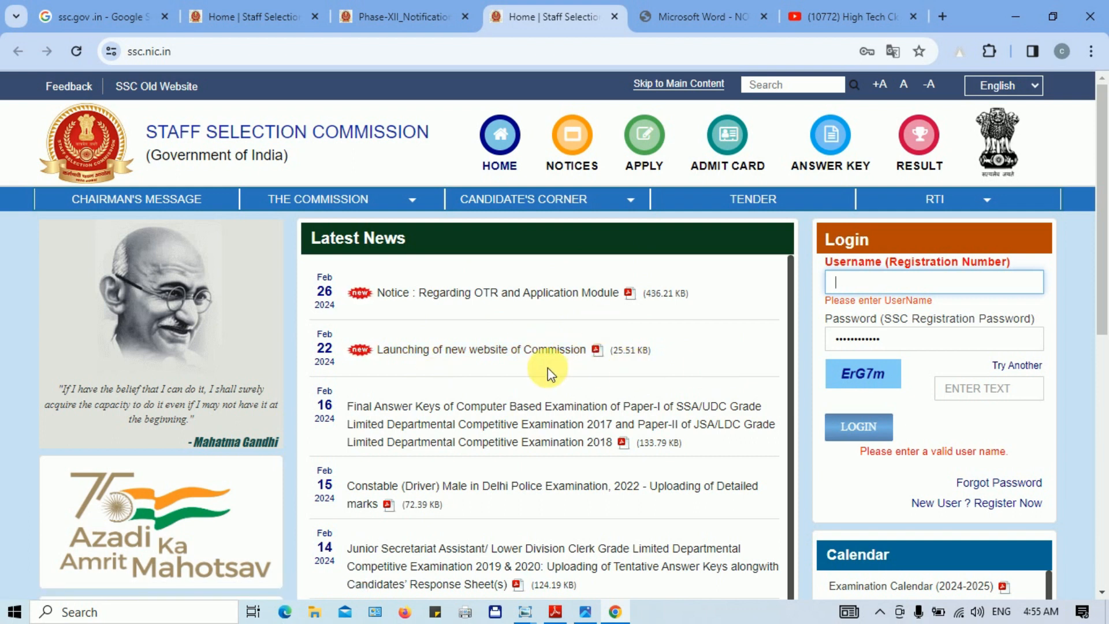
Step: Open the Phase-XII/2024/Selection Posts notice from the ssc.gov.in Notice Board
{"action": "left_click", "coordinate": [269, 16]}
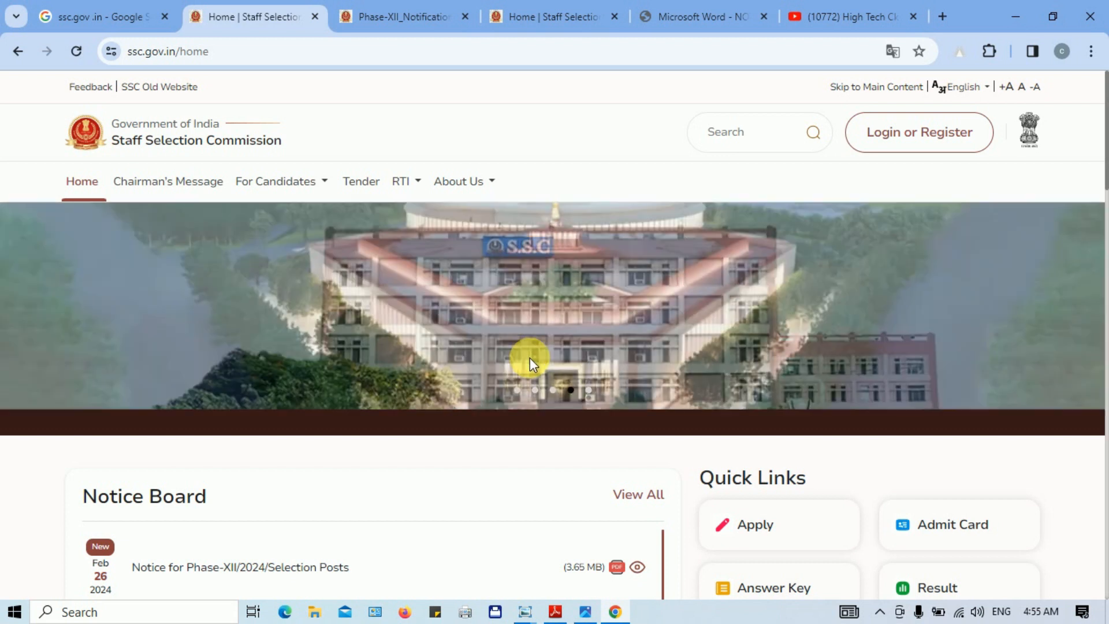
{"action": "scroll", "coordinate": [1091, 136], "scroll_direction": "down", "scroll_amount": 5}
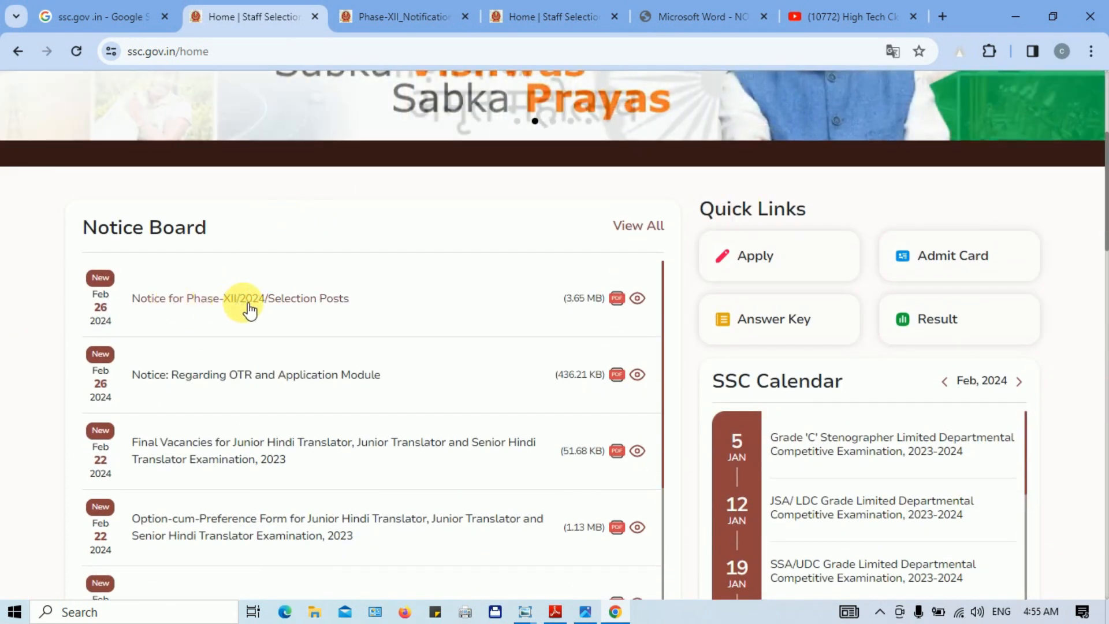
{"action": "left_click", "coordinate": [317, 300]}
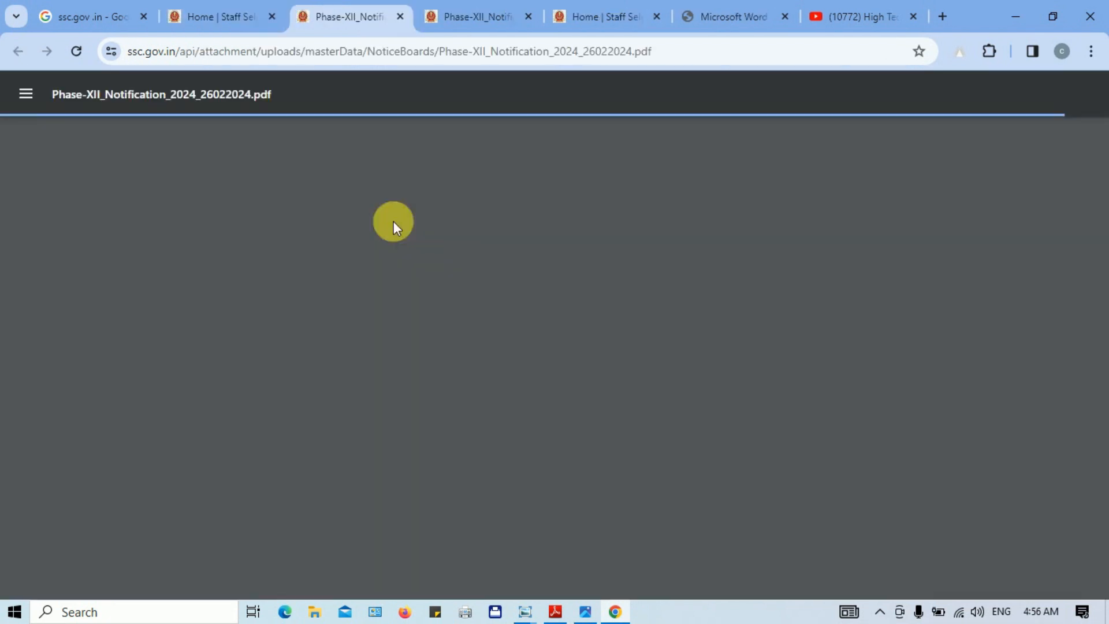
Step: Return to the ssc.gov.in home page and open the For Candidates resources menu
{"action": "left_click", "coordinate": [214, 19]}
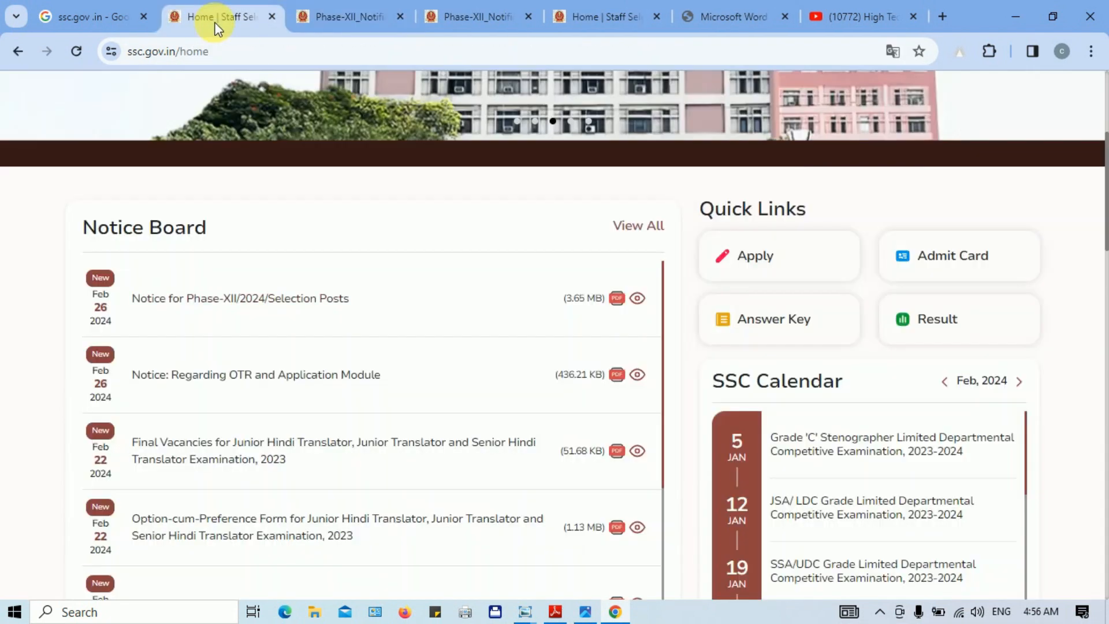
{"action": "left_click_drag", "start_coordinate": [1107, 217], "coordinate": [1098, 157]}
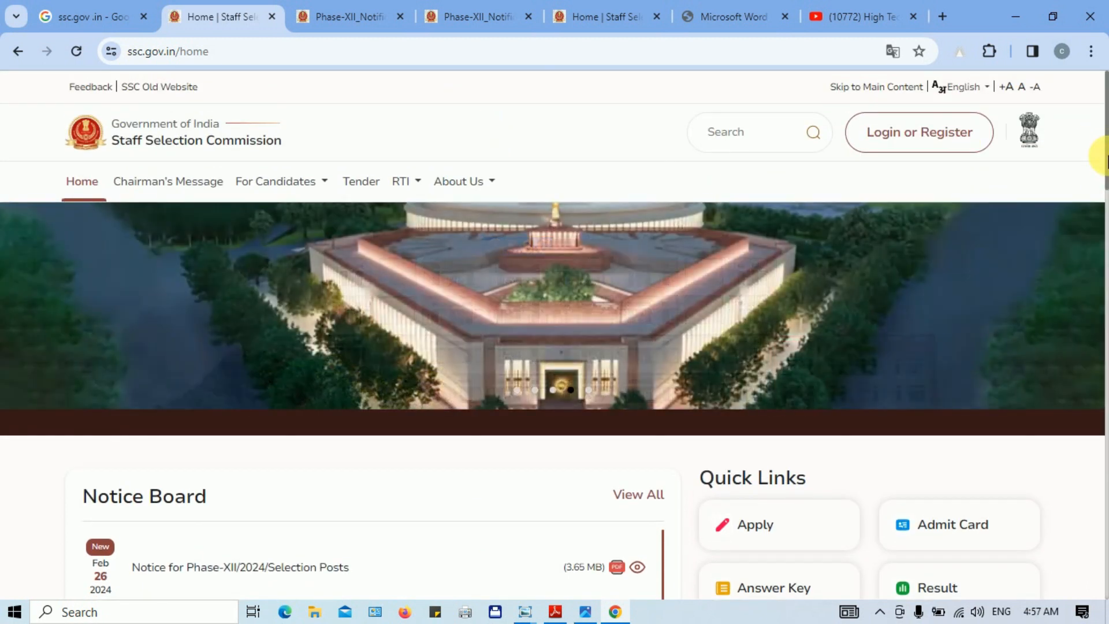
{"action": "left_click_drag", "start_coordinate": [1102, 156], "coordinate": [1099, 234]}
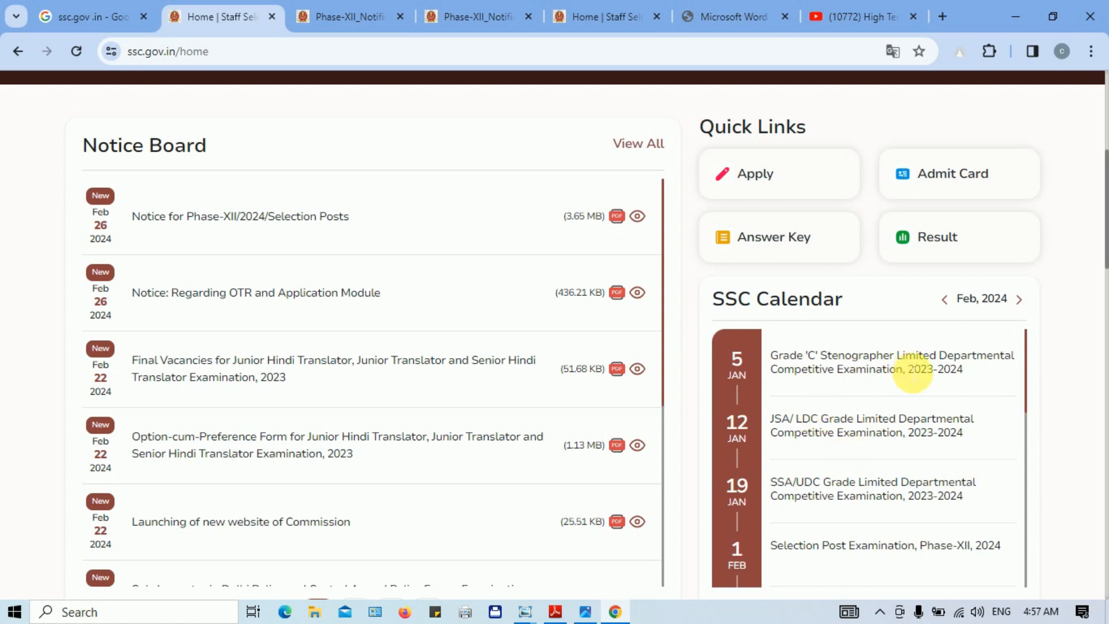
{"action": "scroll", "coordinate": [1102, 216], "scroll_direction": "up", "scroll_amount": 6}
{"action": "left_click", "coordinate": [300, 190]}
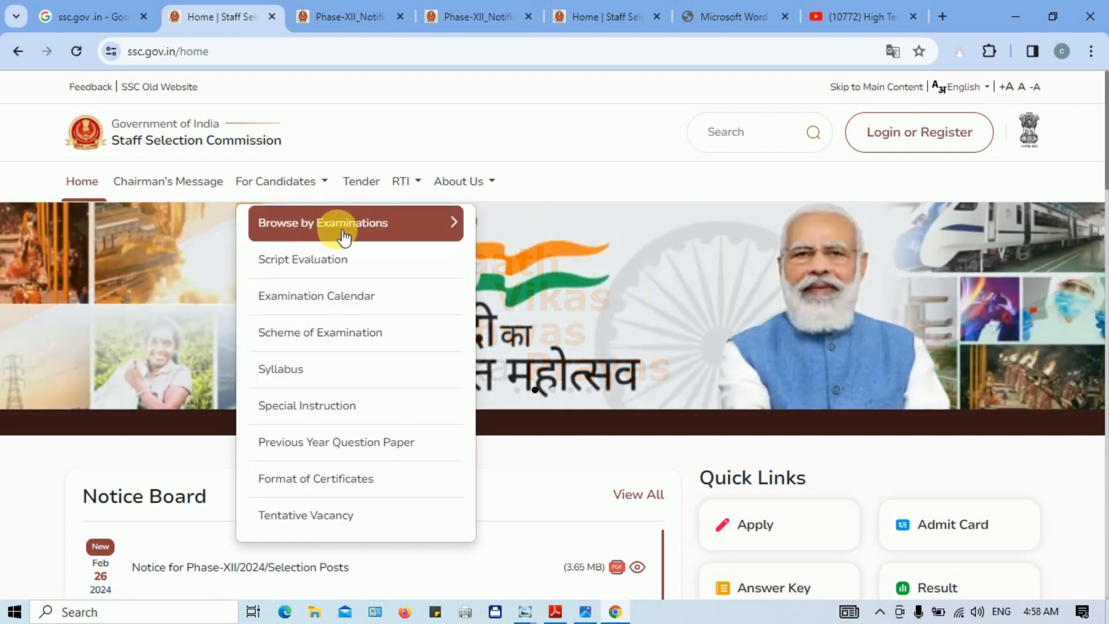
Step: View the Browse by Examinations submenu under For Candidates
{"action": "left_click", "coordinate": [424, 234]}
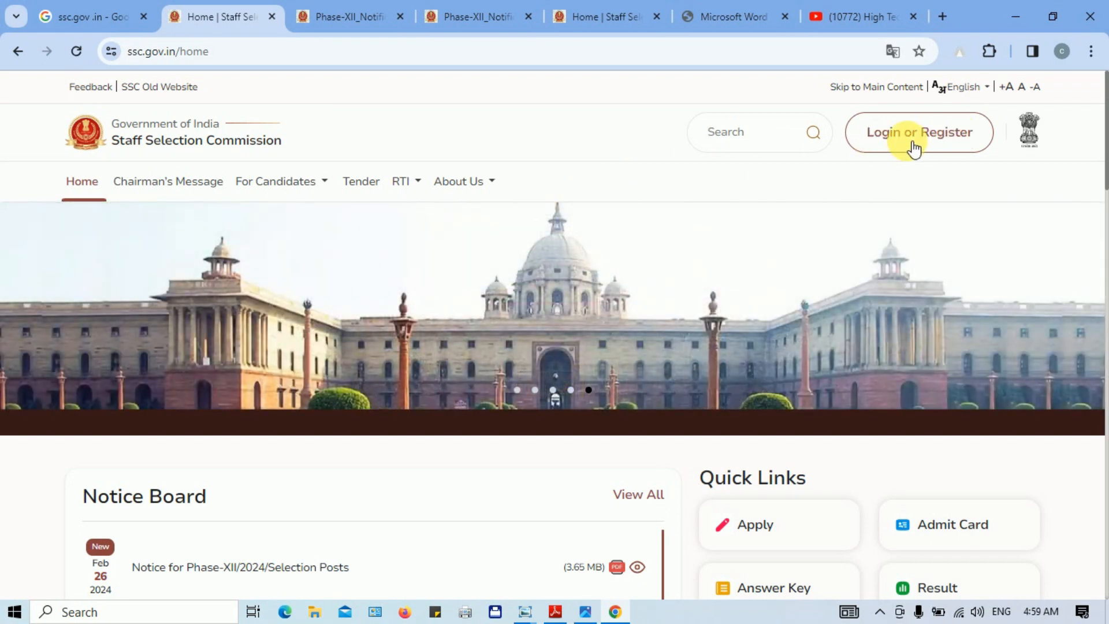
Step: From the Login or Register dialog, choose Forgot Password to see reset options
{"action": "left_click", "coordinate": [926, 139]}
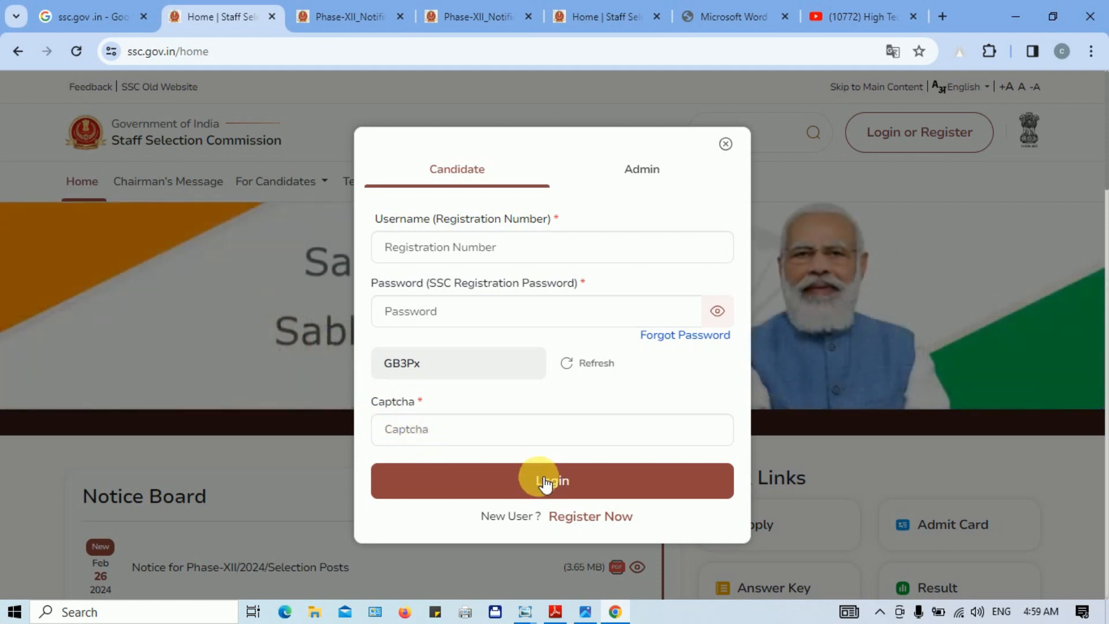
{"action": "left_click", "coordinate": [677, 341]}
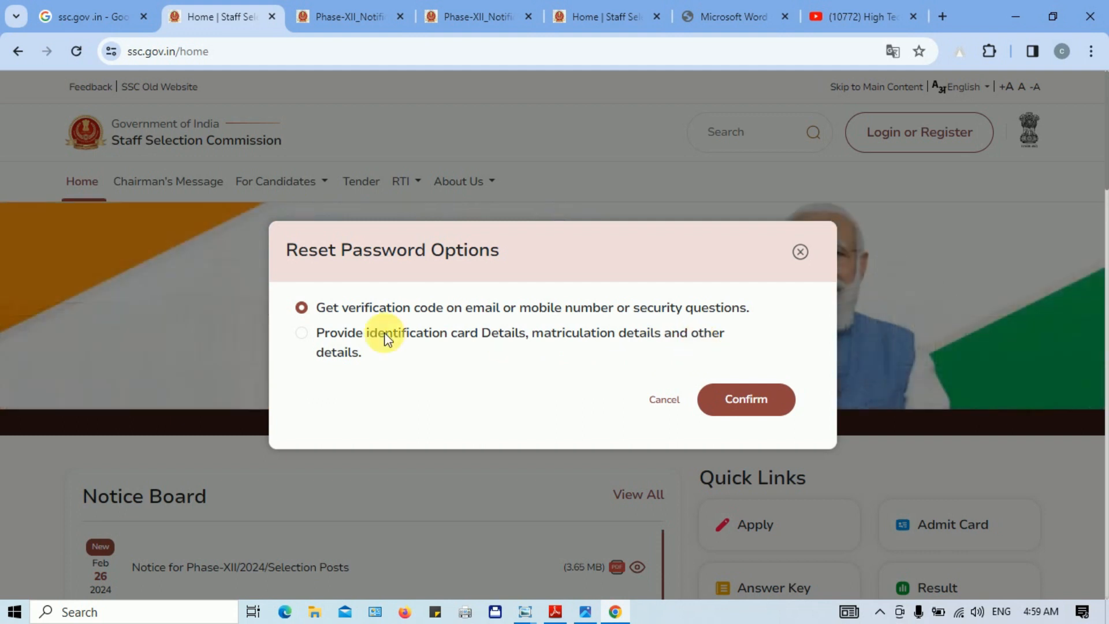
Step: Confirm reset via identification card details, then choose Register Now as a new candidate
{"action": "left_click", "coordinate": [306, 335]}
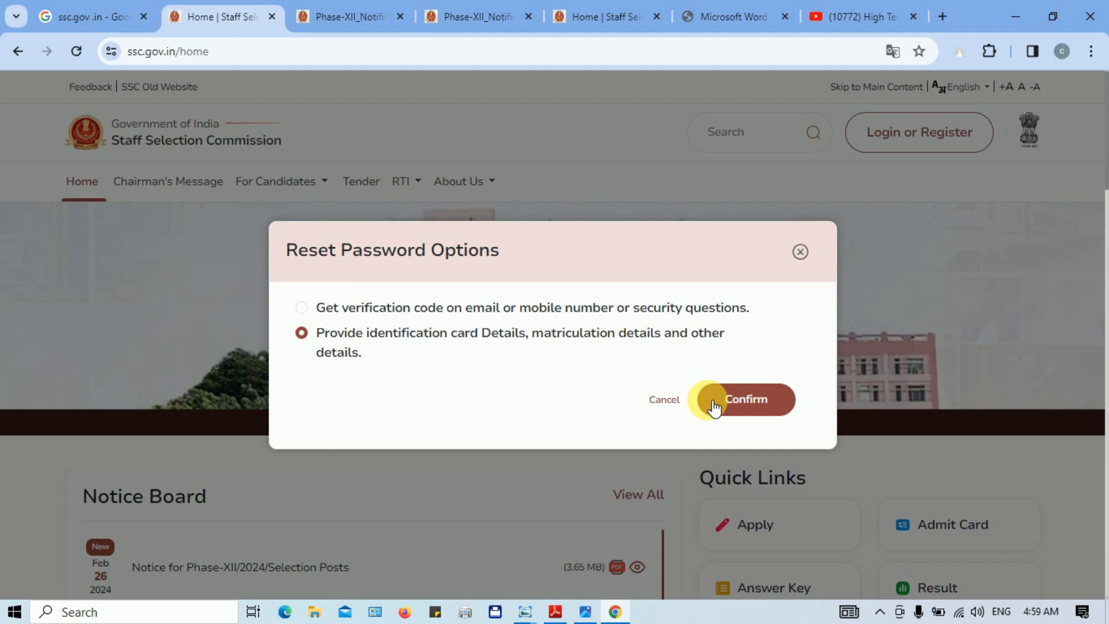
{"action": "left_click", "coordinate": [664, 399]}
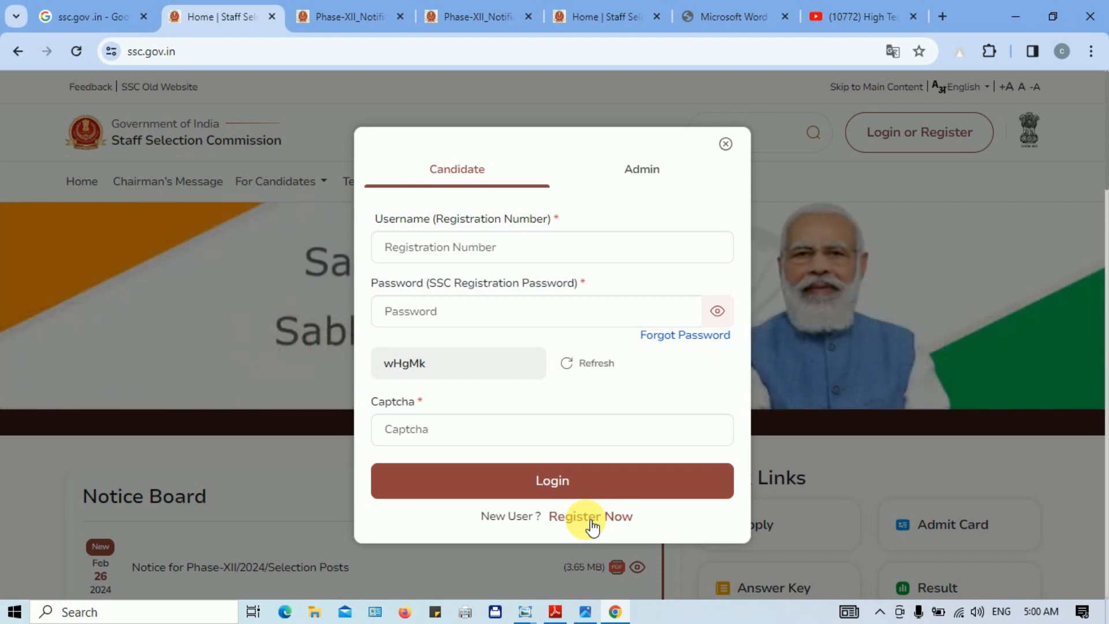
{"action": "left_click", "coordinate": [585, 520]}
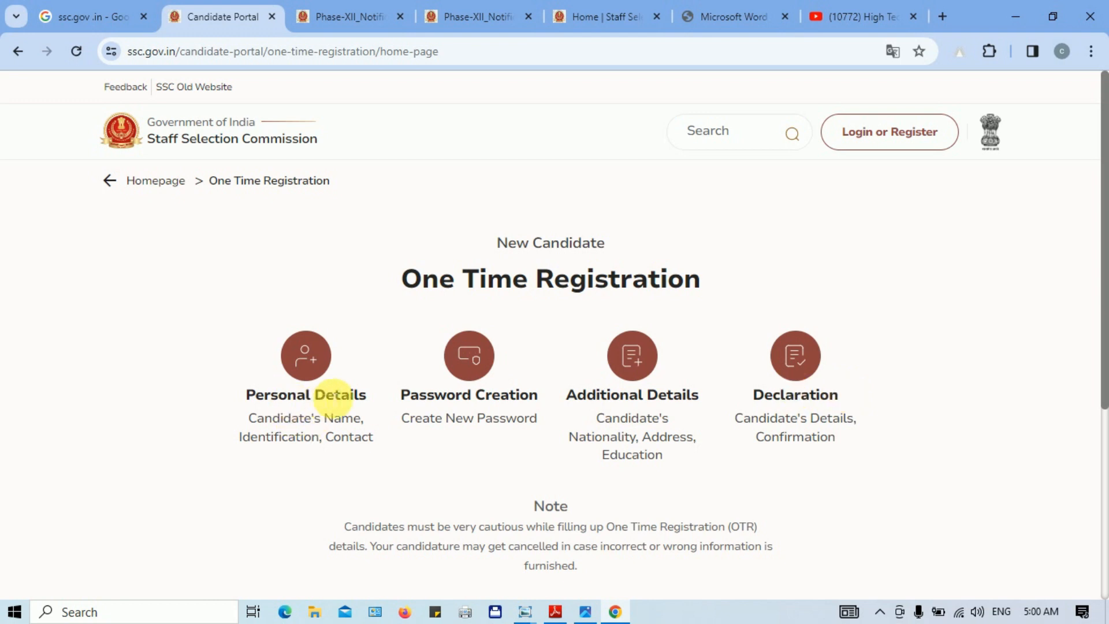
Step: Review the four registration steps and continue into Personal Details
{"action": "left_click_drag", "start_coordinate": [439, 404], "coordinate": [512, 400]}
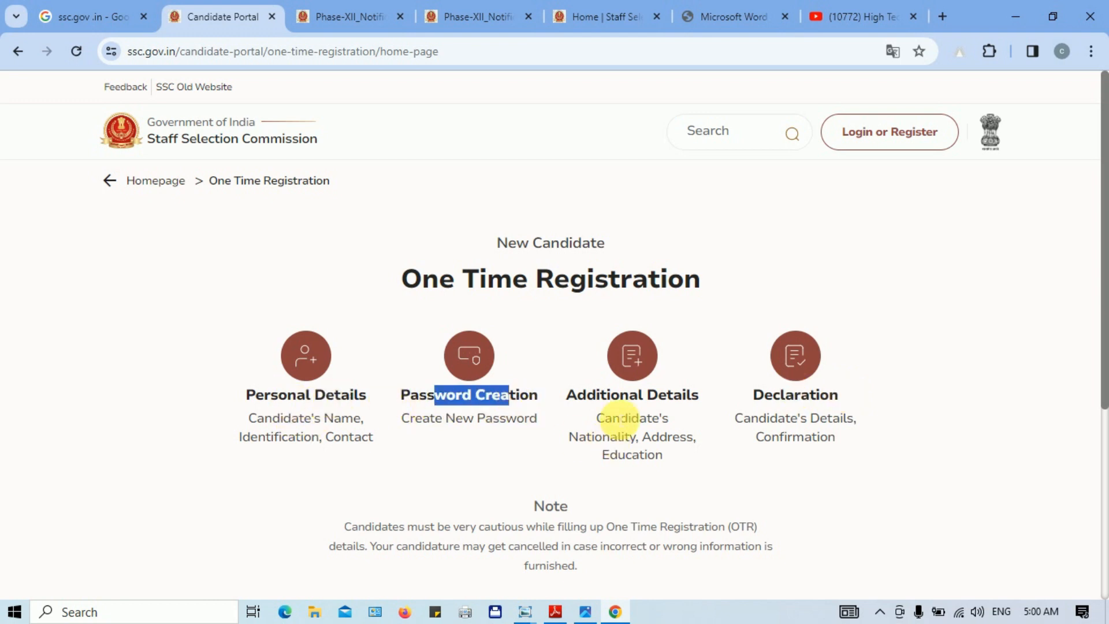
{"action": "left_click_drag", "start_coordinate": [611, 406], "coordinate": [688, 402]}
{"action": "left_click_drag", "start_coordinate": [773, 401], "coordinate": [810, 399]}
{"action": "scroll", "coordinate": [519, 407], "scroll_direction": "down", "scroll_amount": 2}
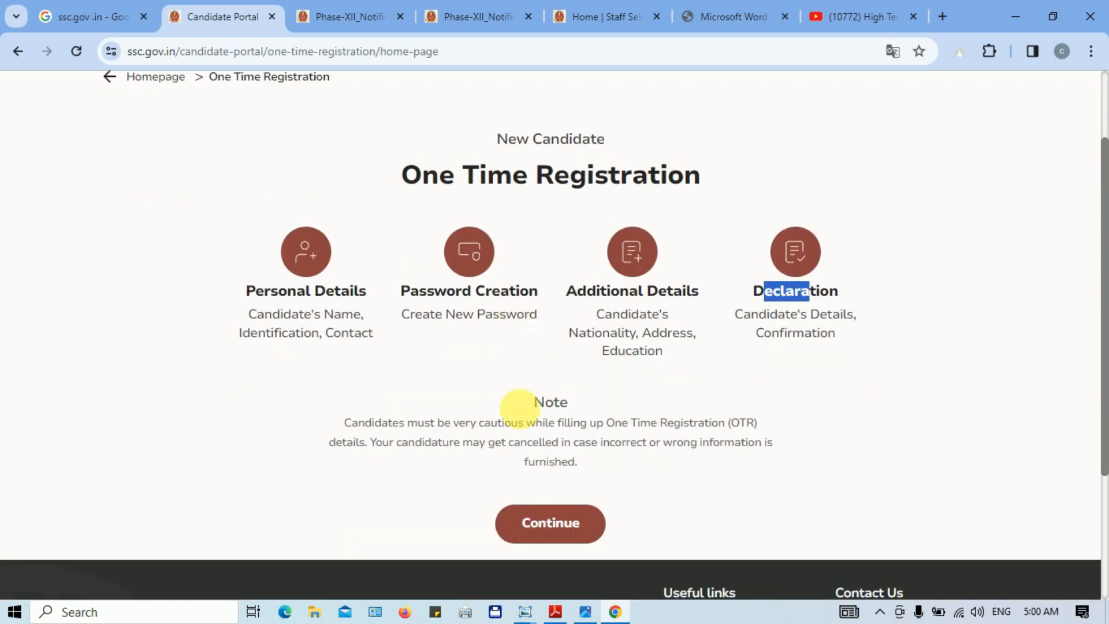
{"action": "left_click", "coordinate": [565, 525]}
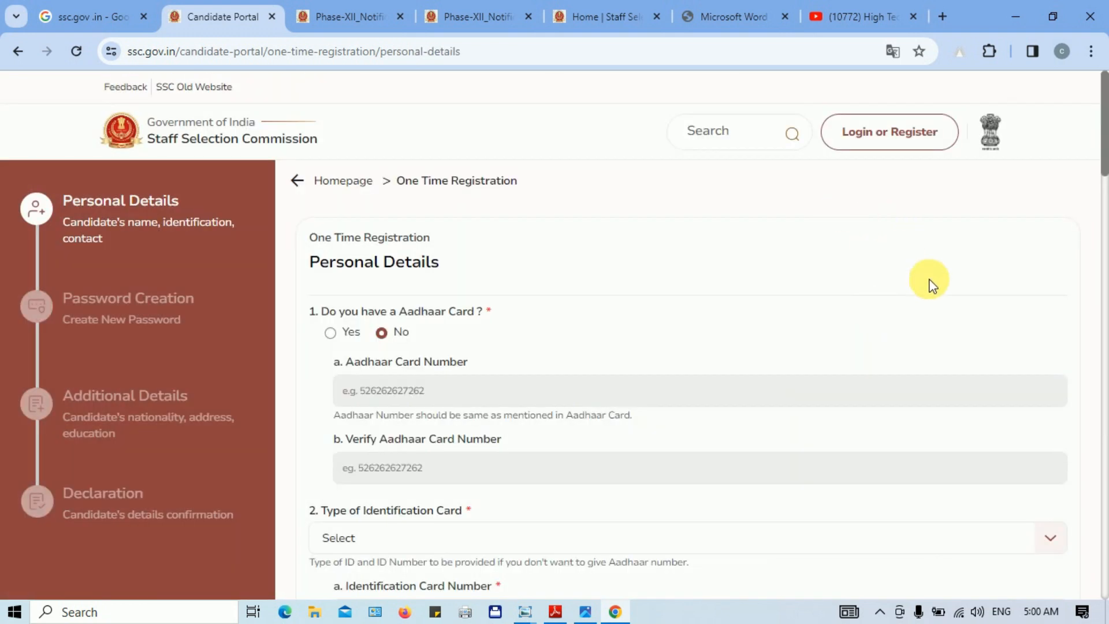
Step: Answer No to having an Aadhaar Card and view the accepted identification card types
{"action": "left_click_drag", "start_coordinate": [1105, 156], "coordinate": [1104, 376]}
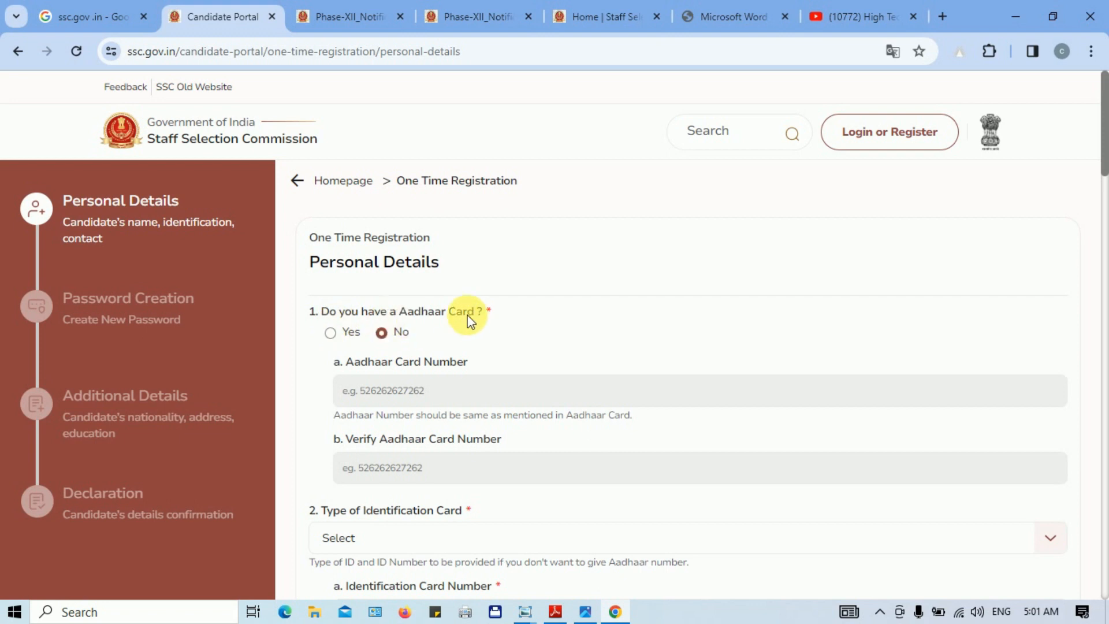
{"action": "left_click", "coordinate": [331, 335]}
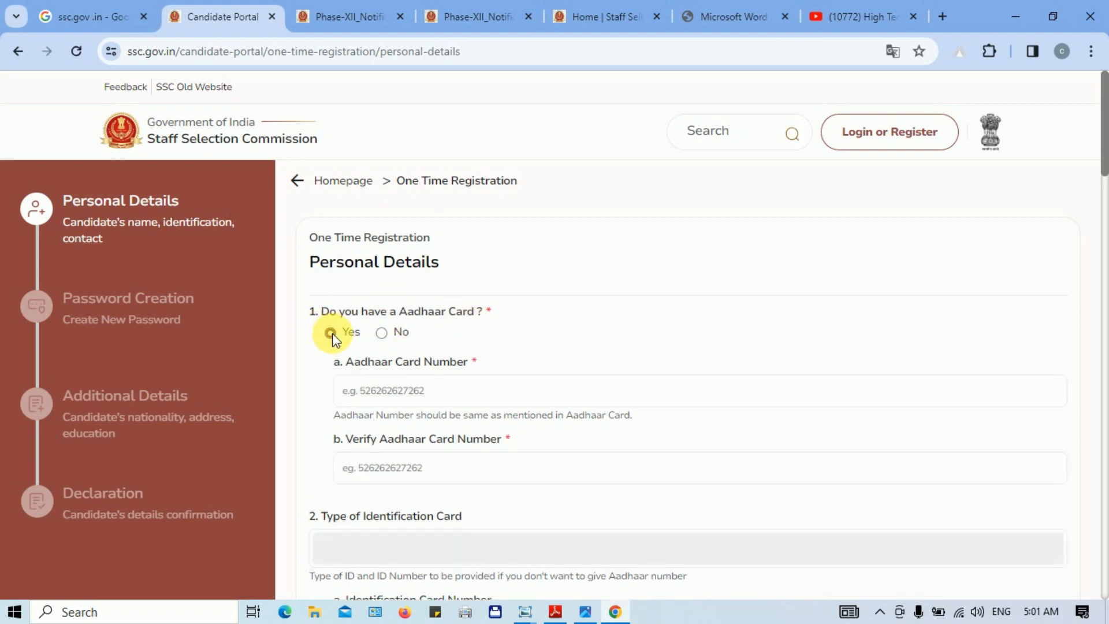
{"action": "left_click", "coordinate": [382, 334]}
{"action": "scroll", "coordinate": [468, 447], "scroll_direction": "down", "scroll_amount": 3}
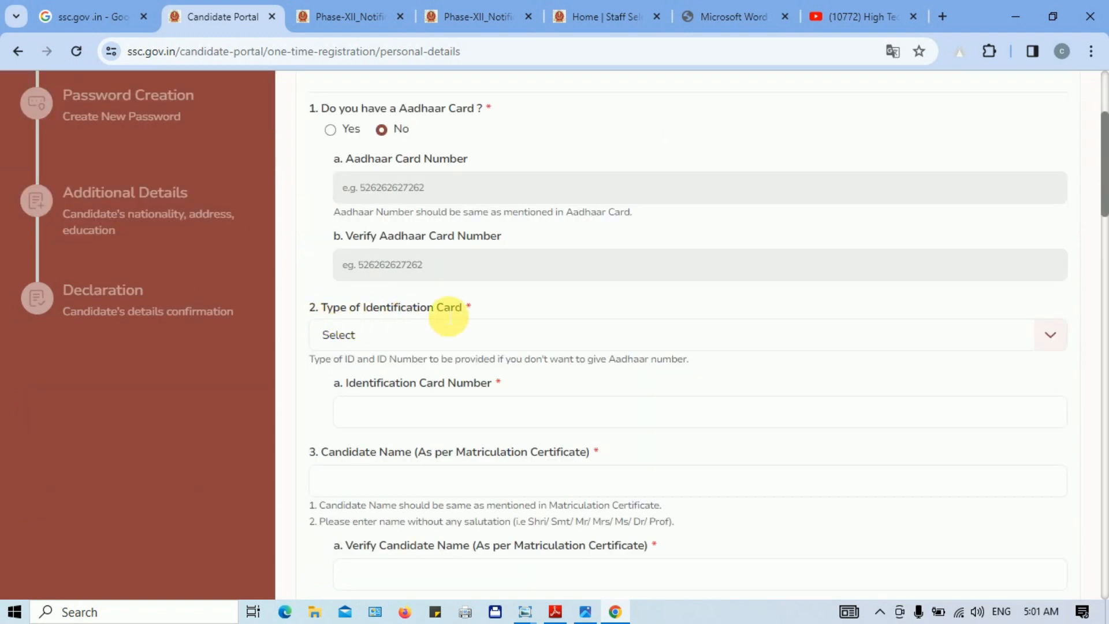
{"action": "left_click", "coordinate": [413, 336]}
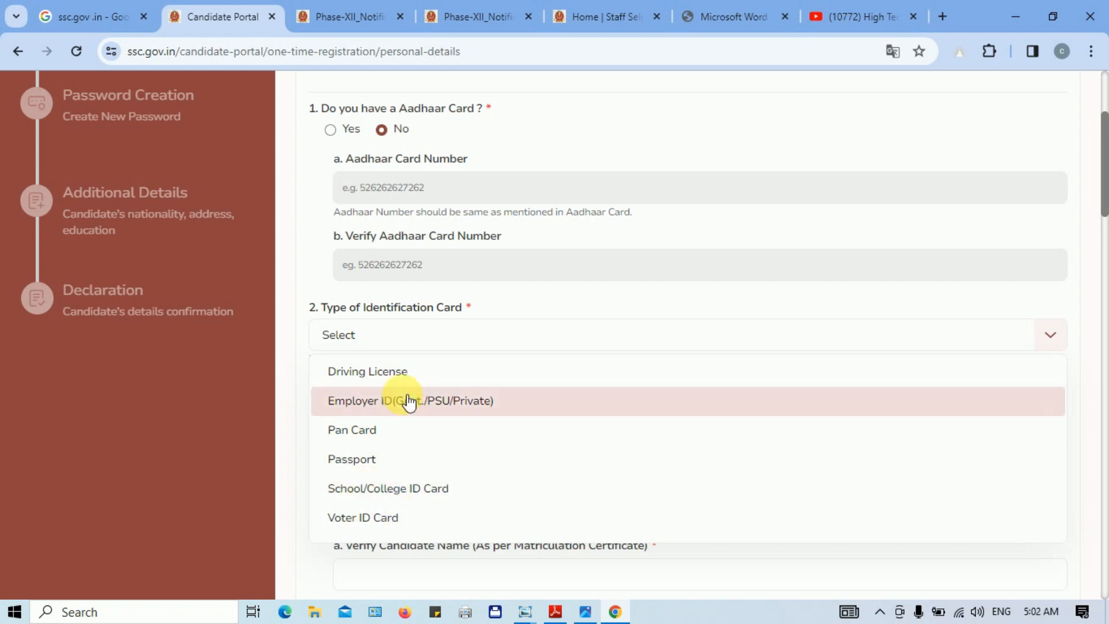
Step: Switch the 'Do you have a Aadhaar Card?' answer to Yes and scroll down the form
{"action": "left_click", "coordinate": [382, 129]}
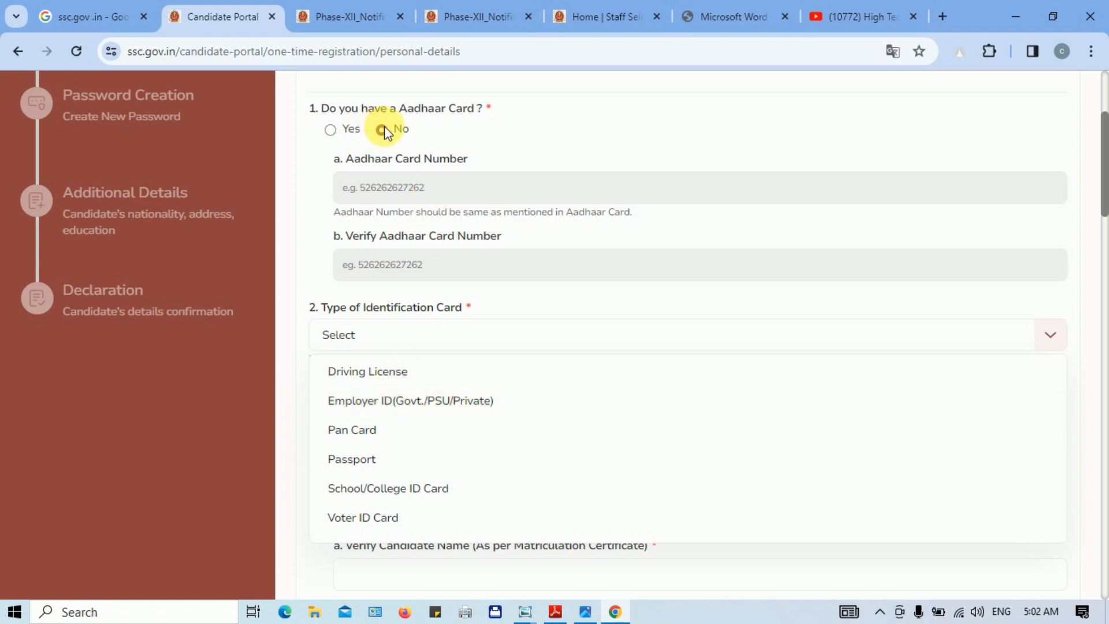
{"action": "left_click", "coordinate": [331, 131]}
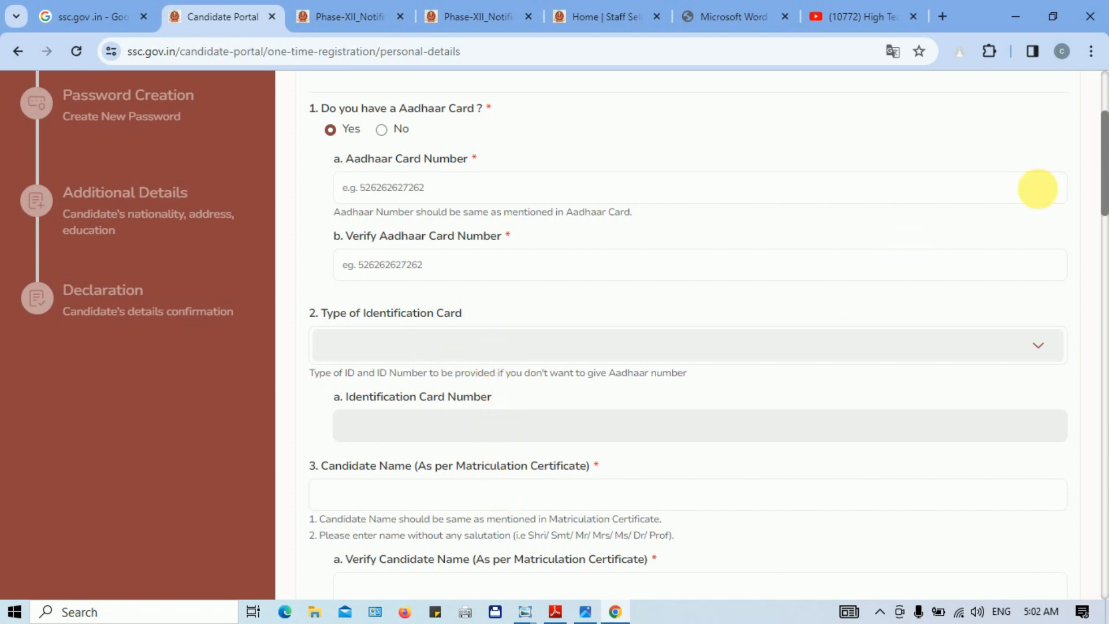
{"action": "left_click_drag", "start_coordinate": [1103, 161], "coordinate": [878, 230]}
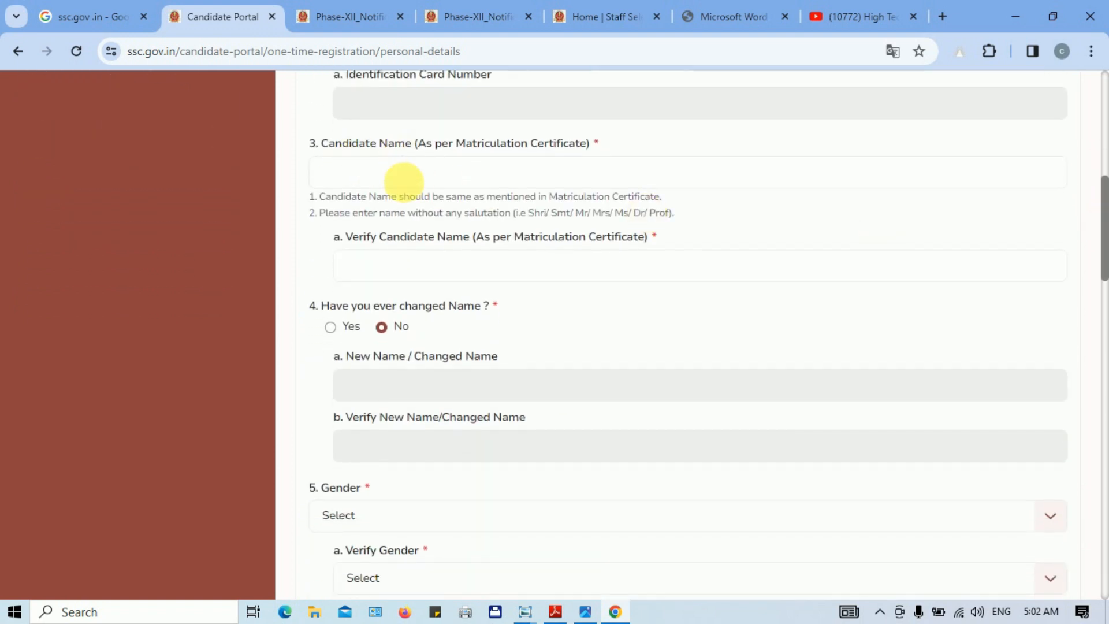
{"action": "left_click", "coordinate": [395, 177]}
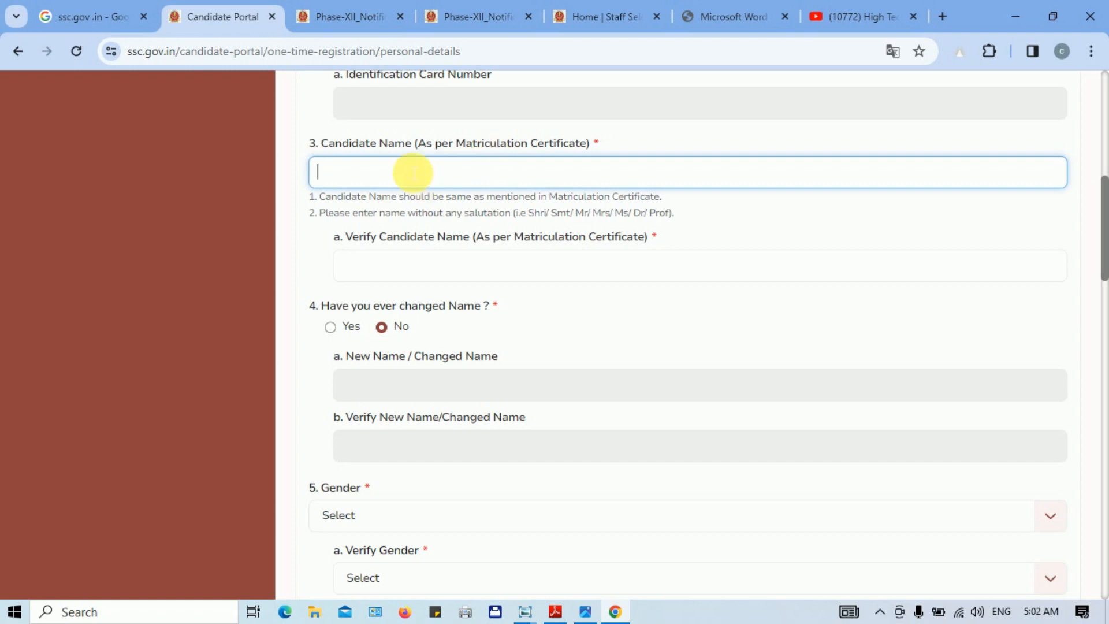
{"action": "left_click", "coordinate": [428, 271]}
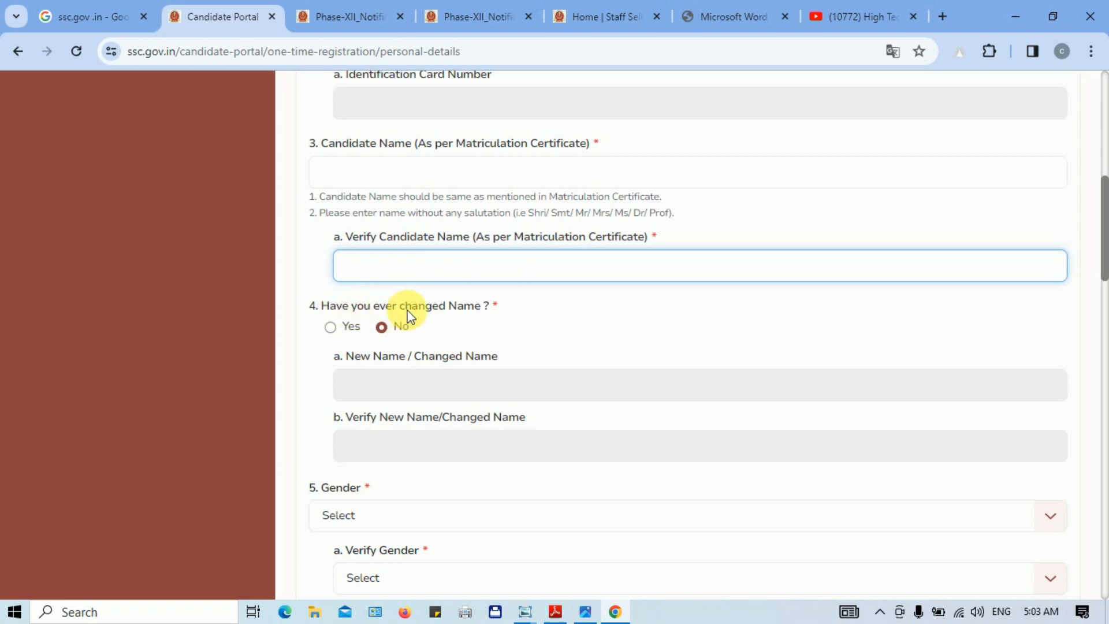
{"action": "left_click", "coordinate": [430, 390]}
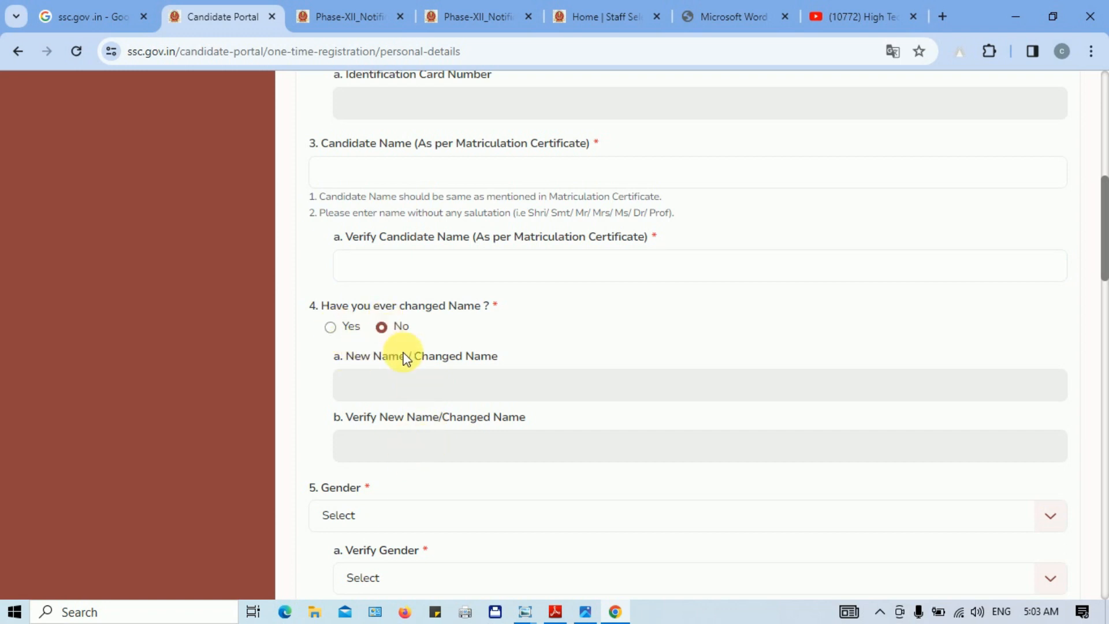
{"action": "scroll", "coordinate": [1103, 228], "scroll_direction": "down", "scroll_amount": 1}
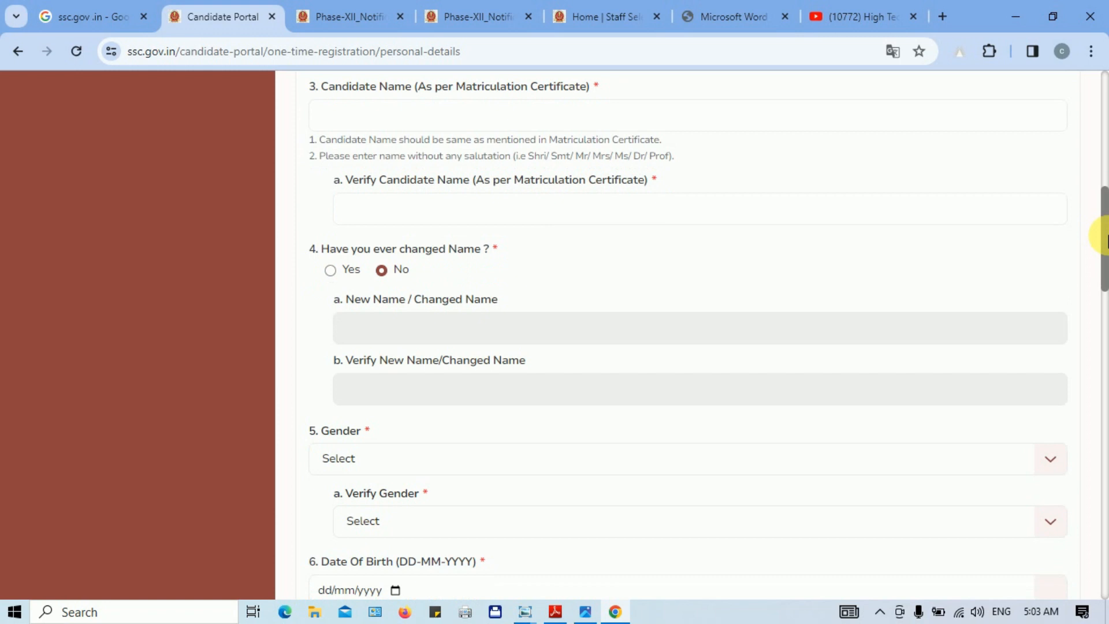
{"action": "left_click_drag", "start_coordinate": [1105, 237], "coordinate": [1102, 286]}
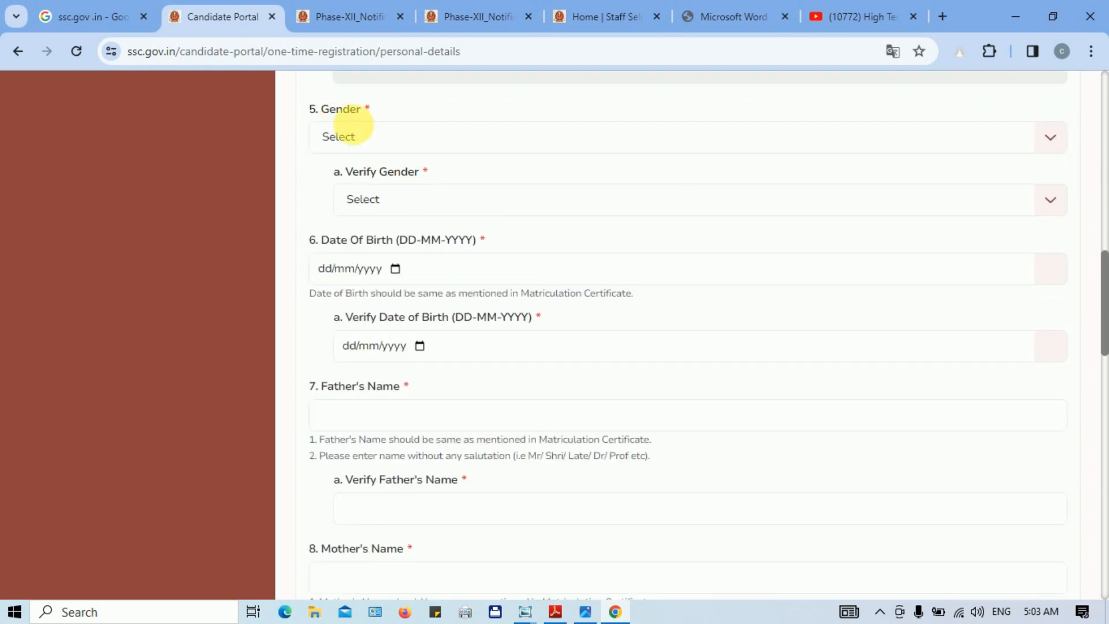
Step: Set both Gender and Verify Gender to Male
{"action": "left_click", "coordinate": [358, 137]}
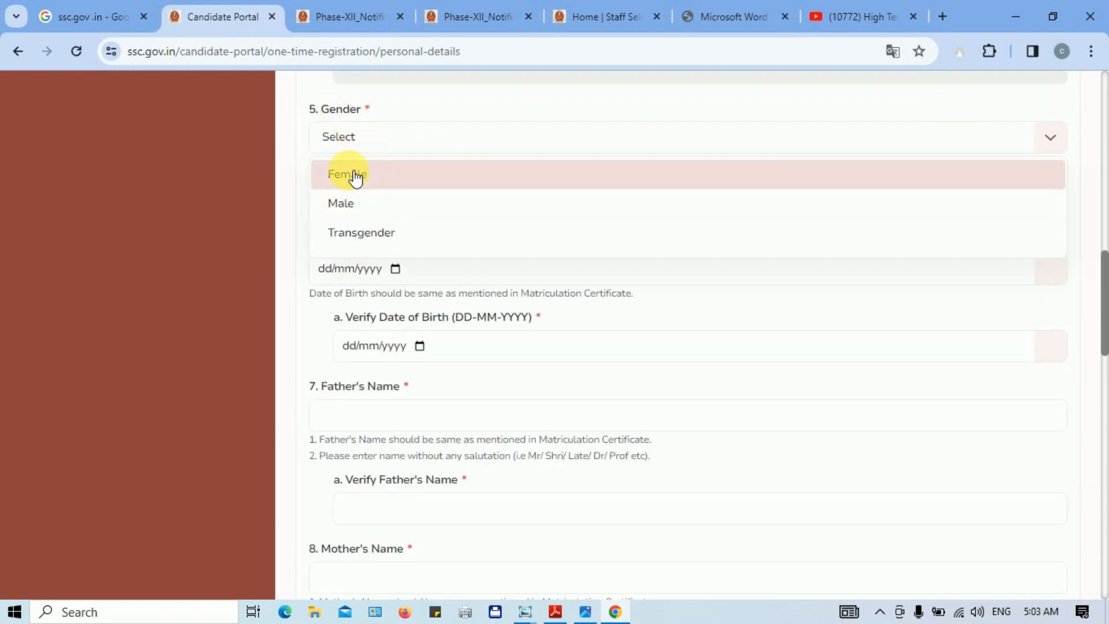
{"action": "left_click", "coordinate": [360, 208]}
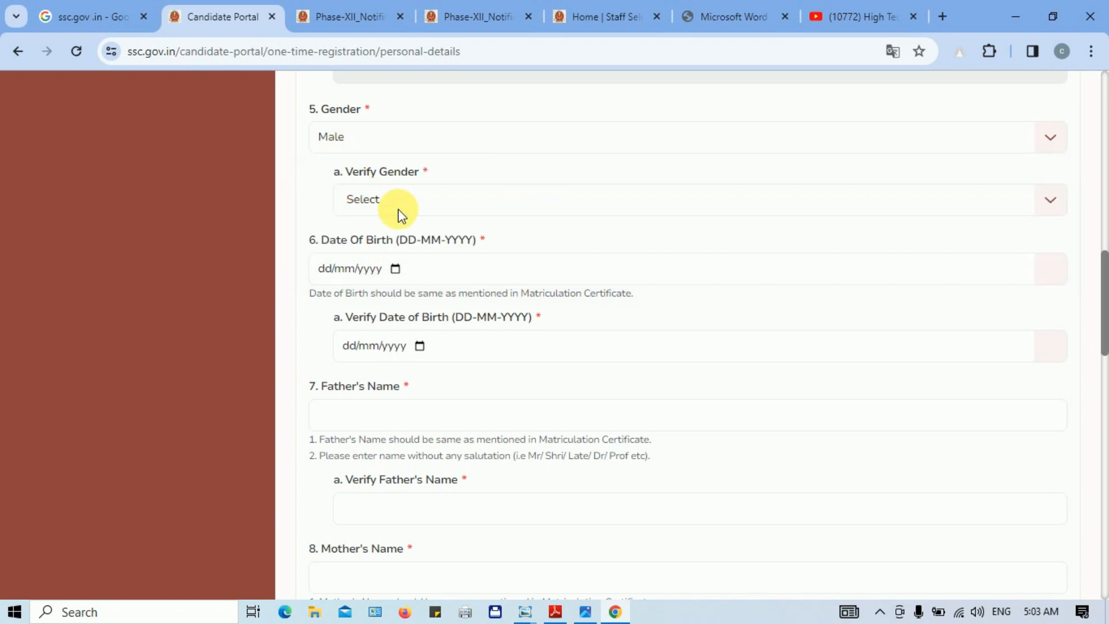
{"action": "left_click", "coordinate": [395, 203]}
{"action": "left_click", "coordinate": [390, 263]}
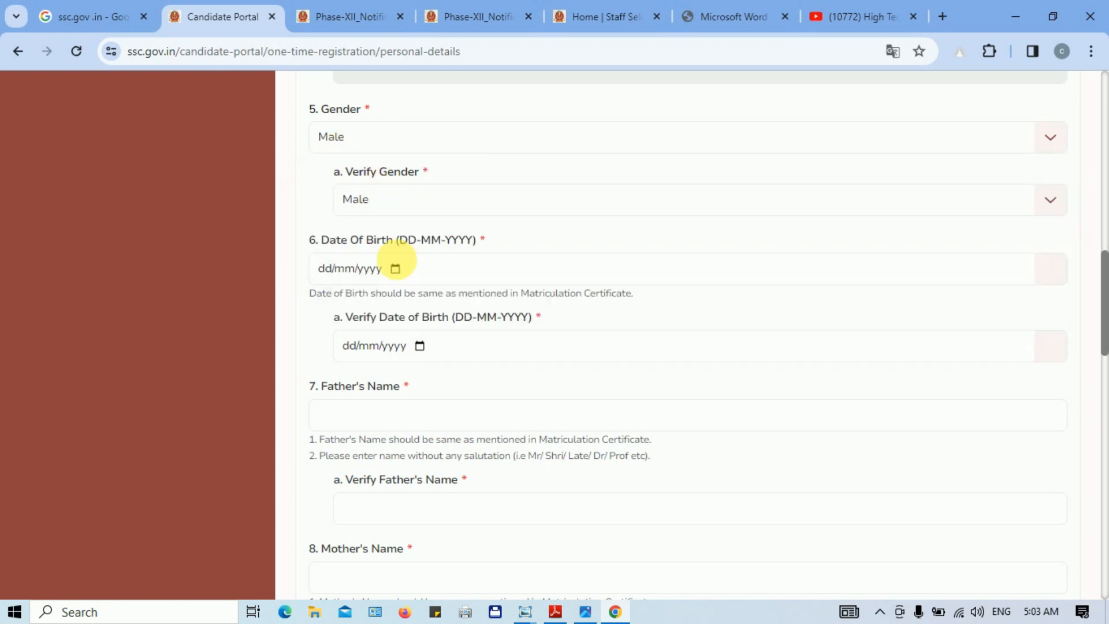
{"action": "left_click", "coordinate": [397, 269]}
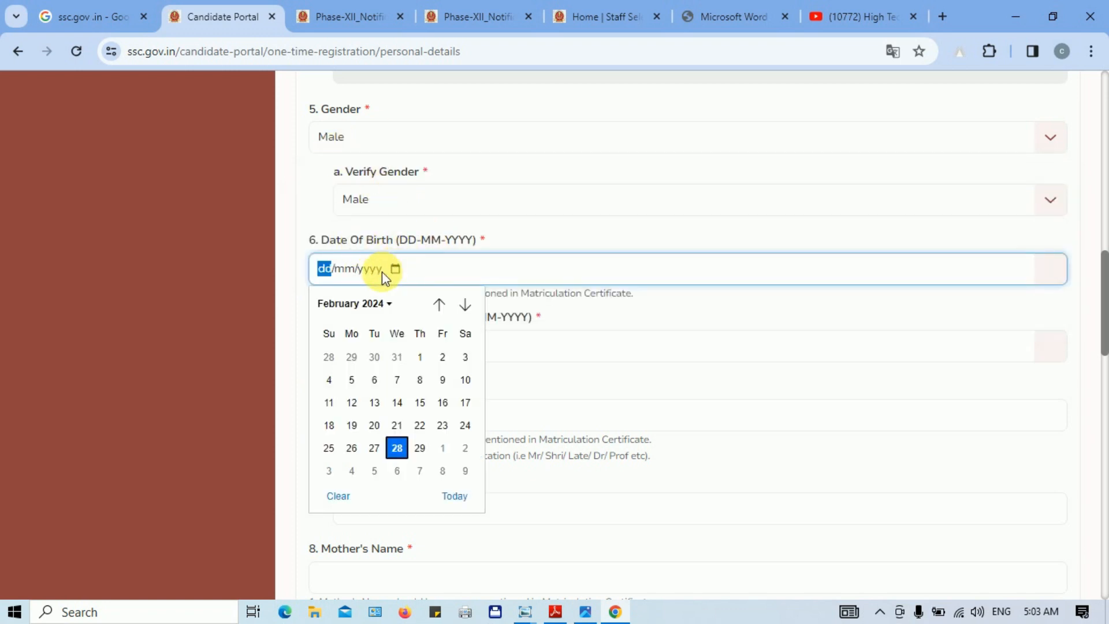
{"action": "left_click", "coordinate": [382, 304]}
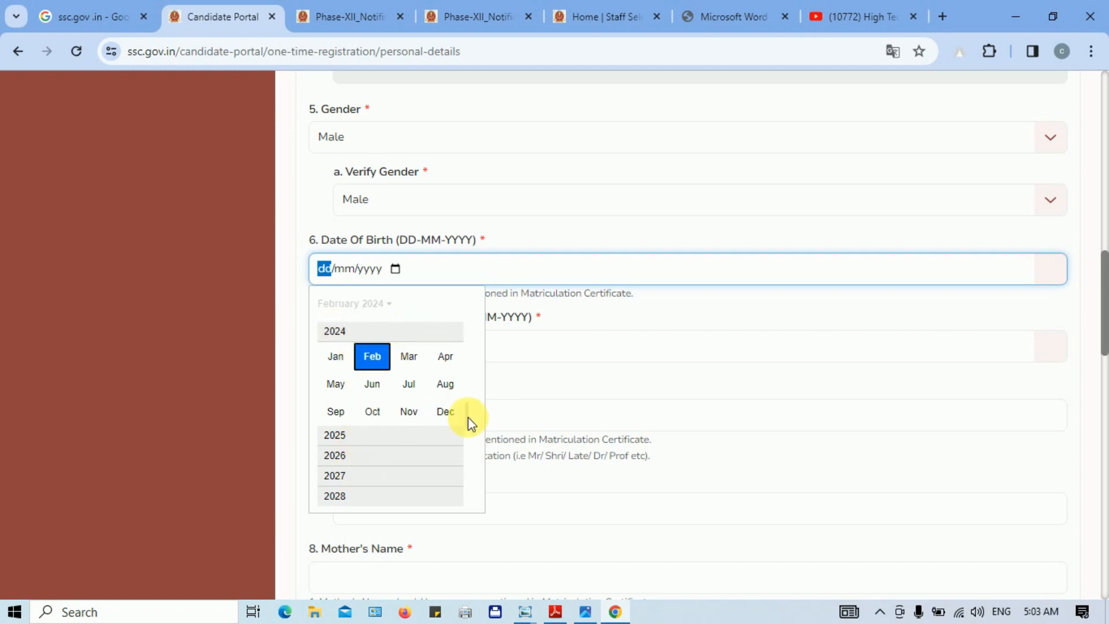
{"action": "scroll", "coordinate": [468, 416], "scroll_direction": "up", "scroll_amount": 3}
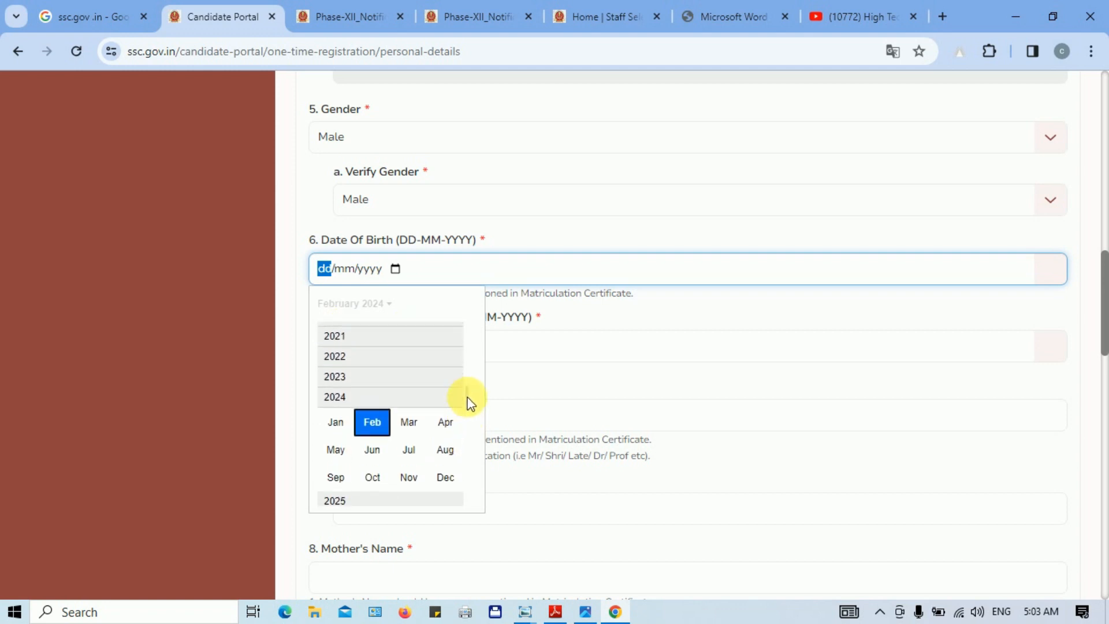
{"action": "scroll", "coordinate": [468, 403], "scroll_direction": "up", "scroll_amount": 3}
{"action": "scroll", "coordinate": [473, 380], "scroll_direction": "up", "scroll_amount": 5}
{"action": "scroll", "coordinate": [474, 370], "scroll_direction": "up", "scroll_amount": 4}
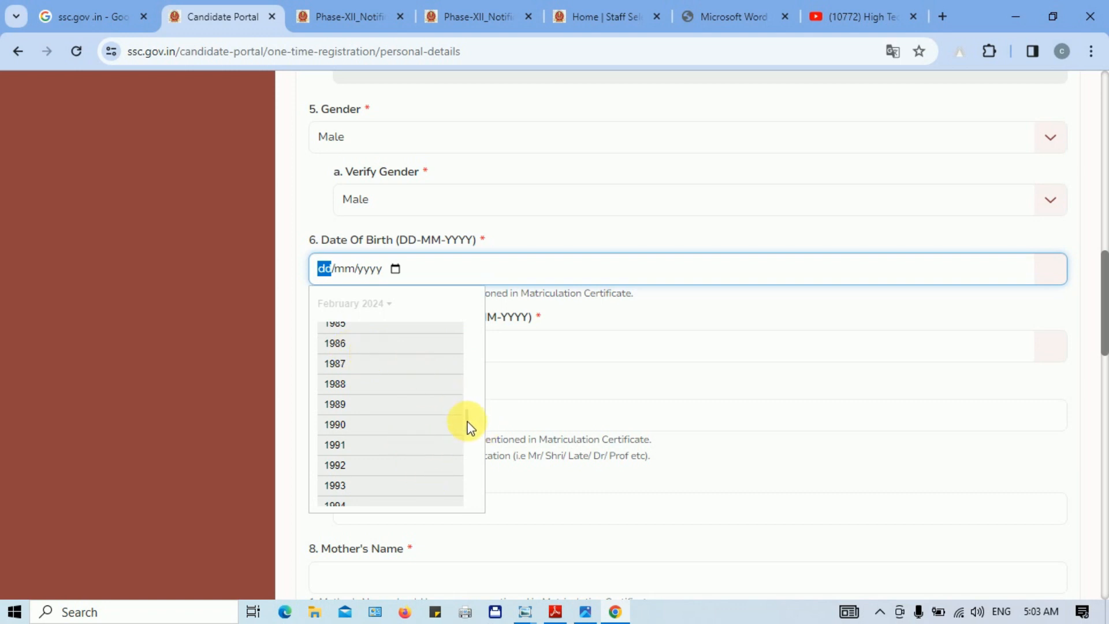
{"action": "left_click_drag", "start_coordinate": [468, 431], "coordinate": [480, 453]}
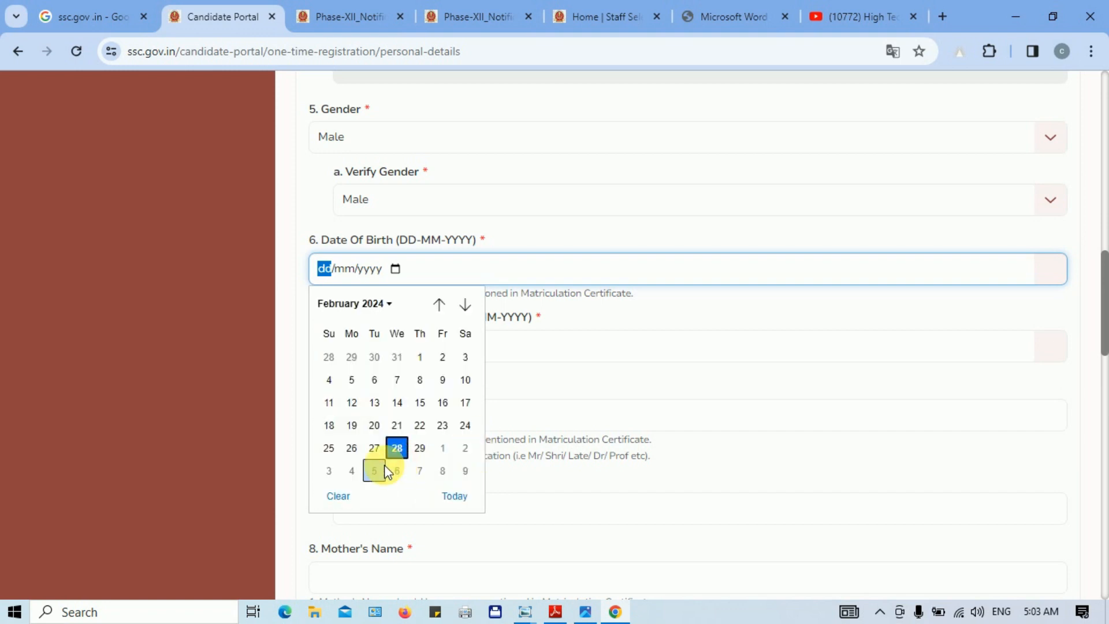
{"action": "left_click", "coordinate": [353, 303]}
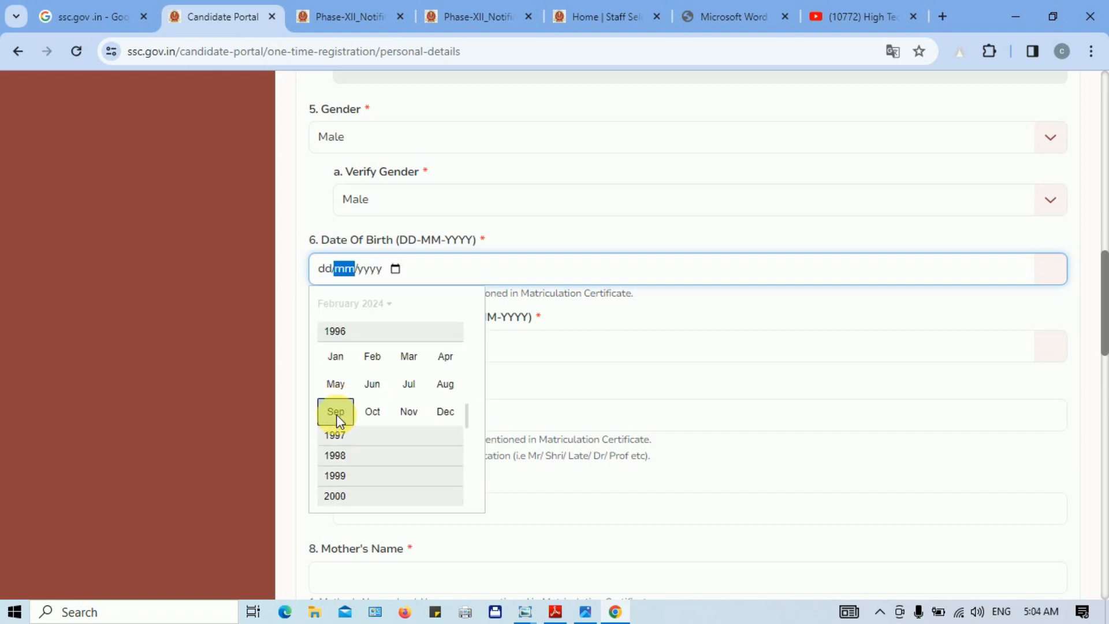
{"action": "left_click", "coordinate": [410, 357]}
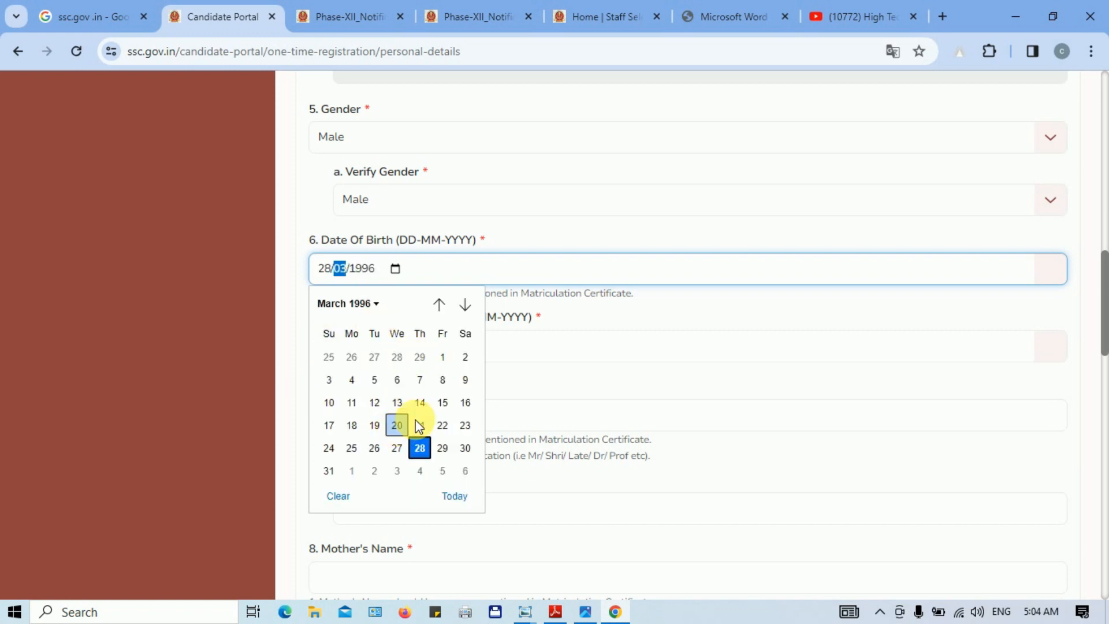
{"action": "left_click", "coordinate": [374, 382]}
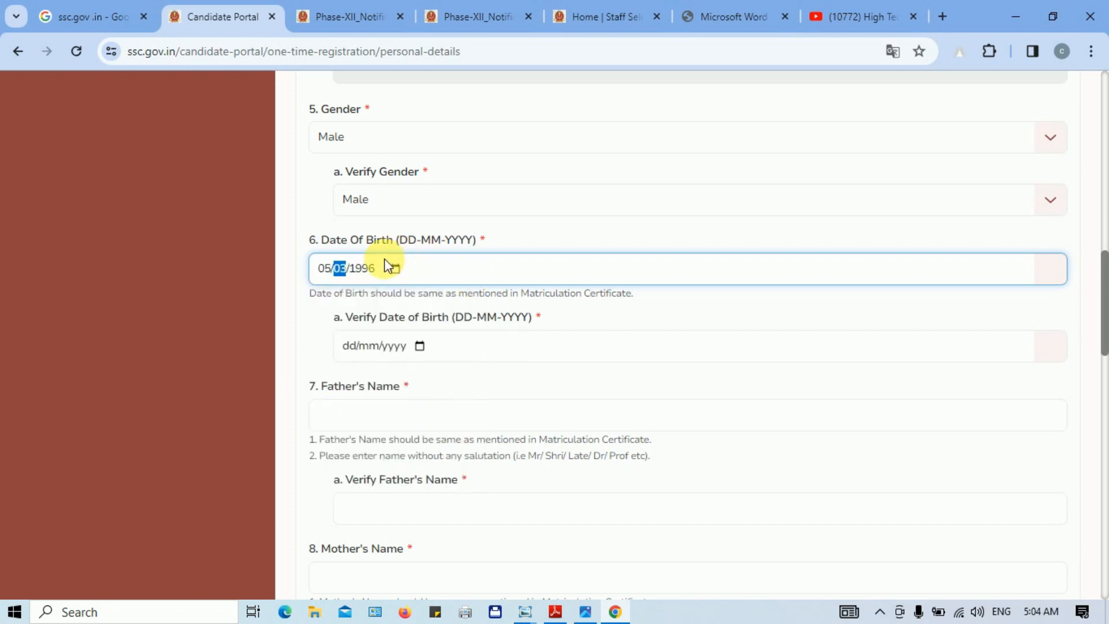
{"action": "left_click", "coordinate": [420, 347]}
{"action": "left_click", "coordinate": [414, 382]}
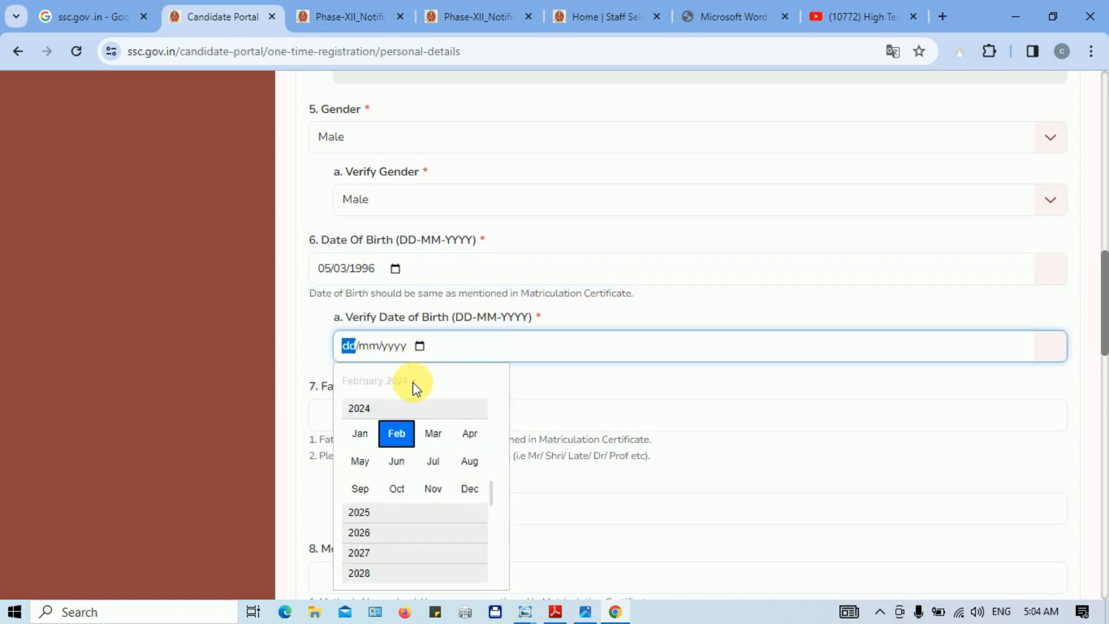
{"action": "scroll", "coordinate": [491, 465], "scroll_direction": "up", "scroll_amount": 5}
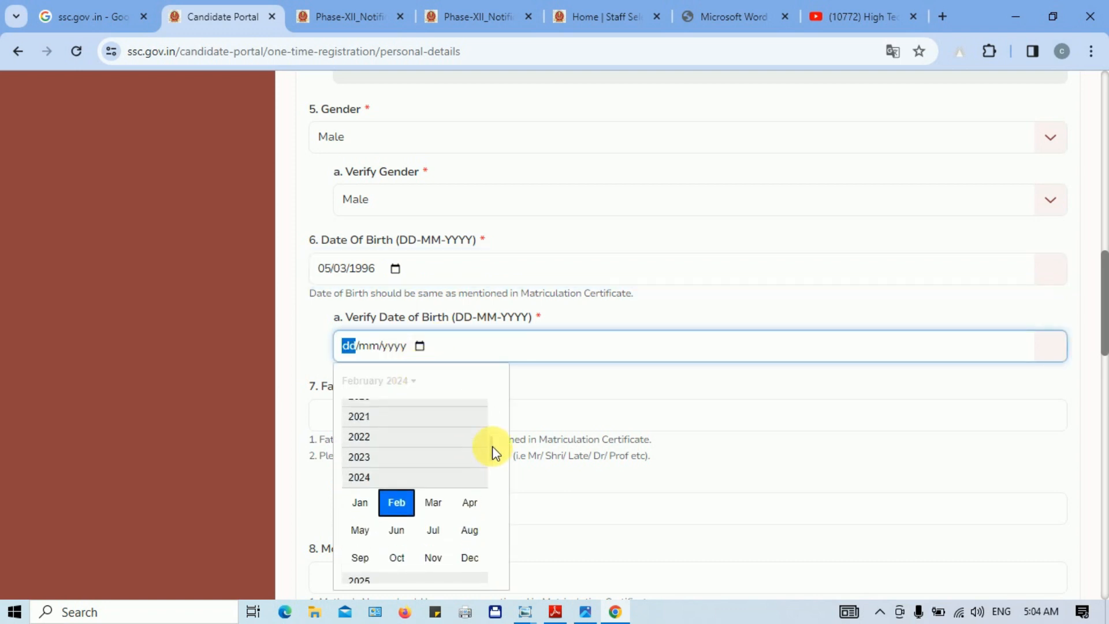
{"action": "scroll", "coordinate": [493, 446], "scroll_direction": "up", "scroll_amount": 6}
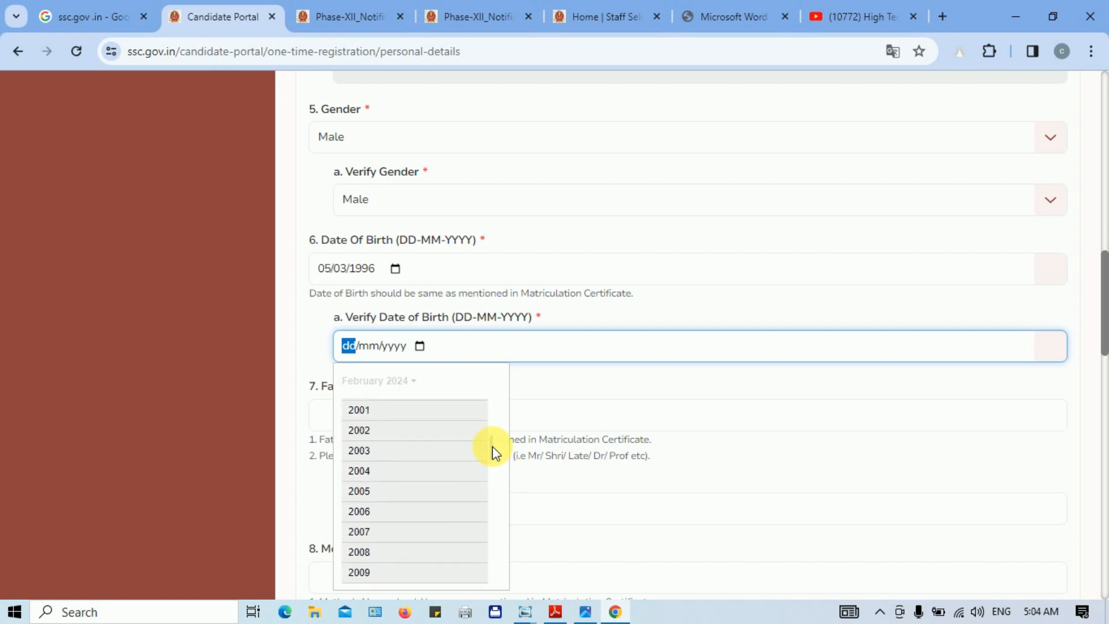
{"action": "left_click", "coordinate": [373, 446]}
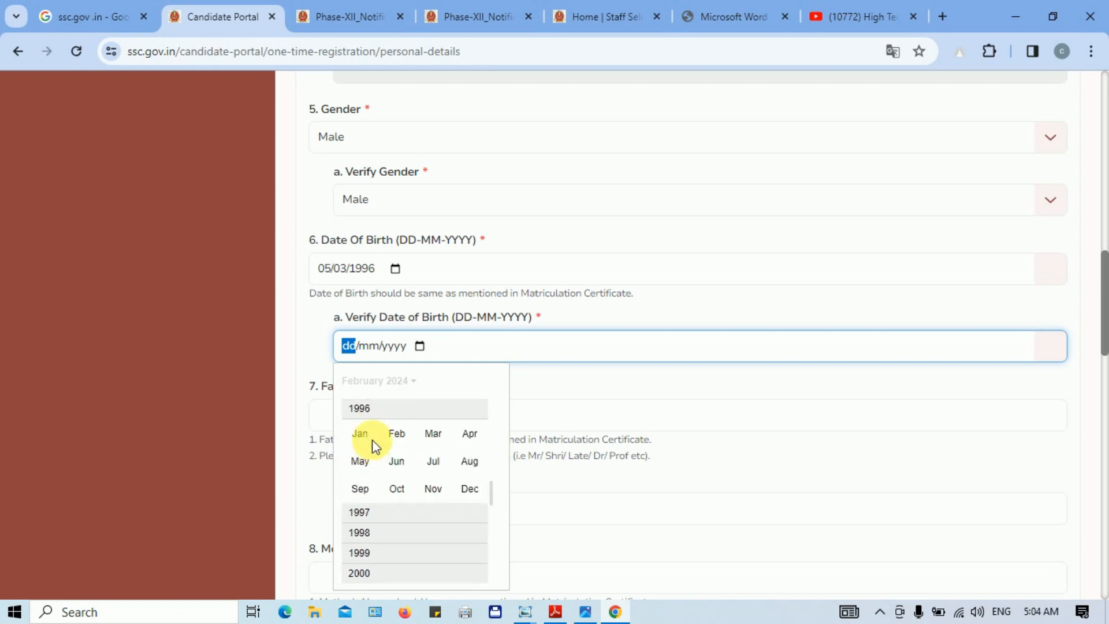
{"action": "left_click", "coordinate": [430, 439]}
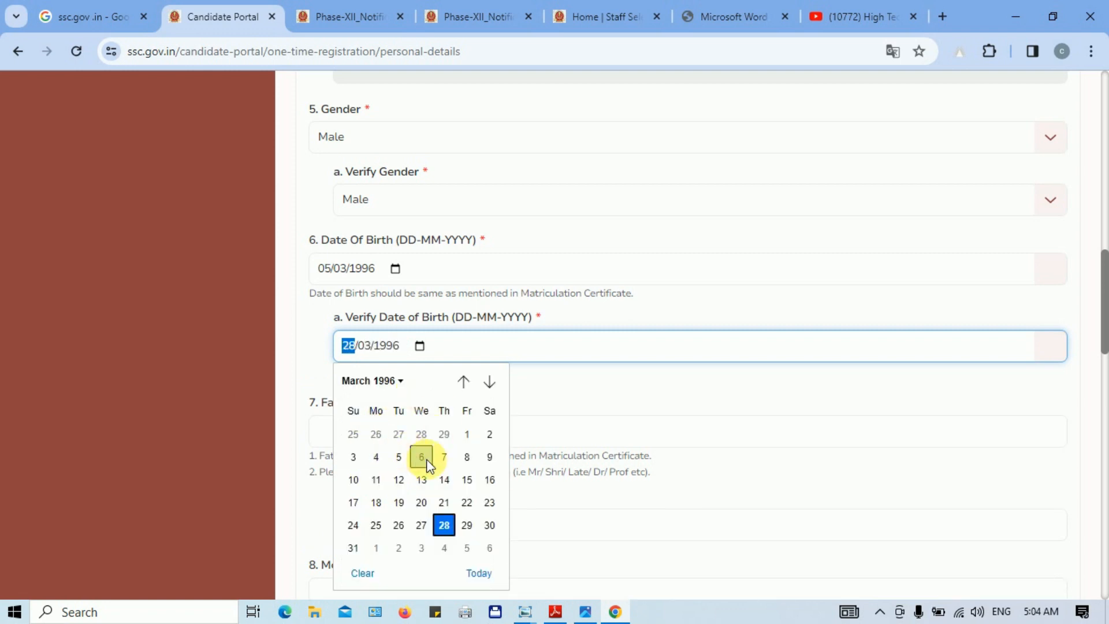
{"action": "left_click", "coordinate": [444, 456]}
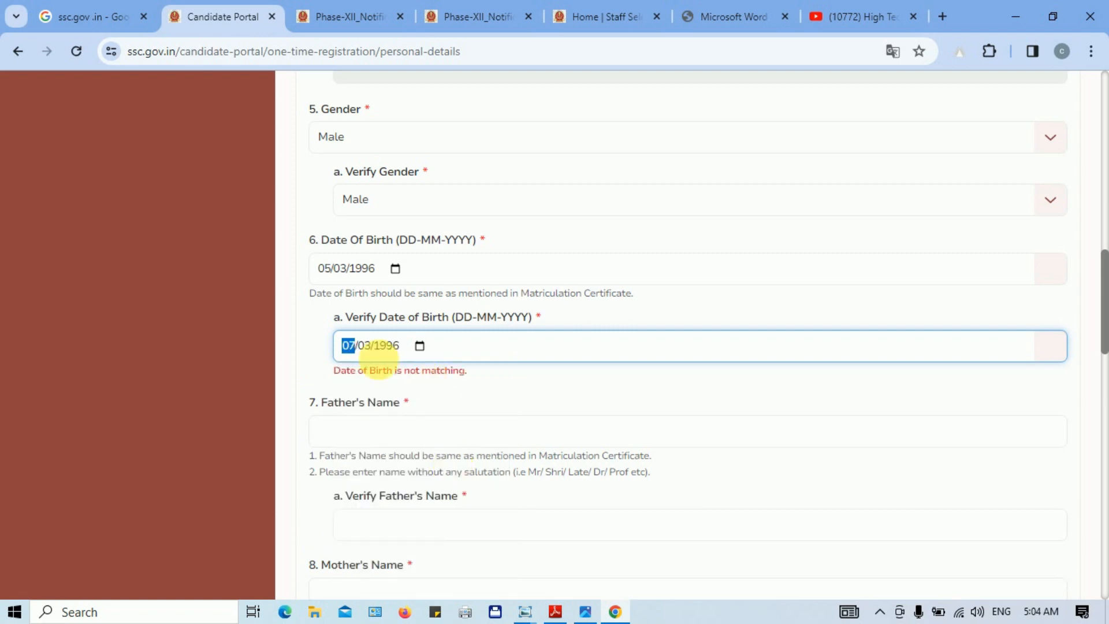
{"action": "left_click", "coordinate": [380, 347]}
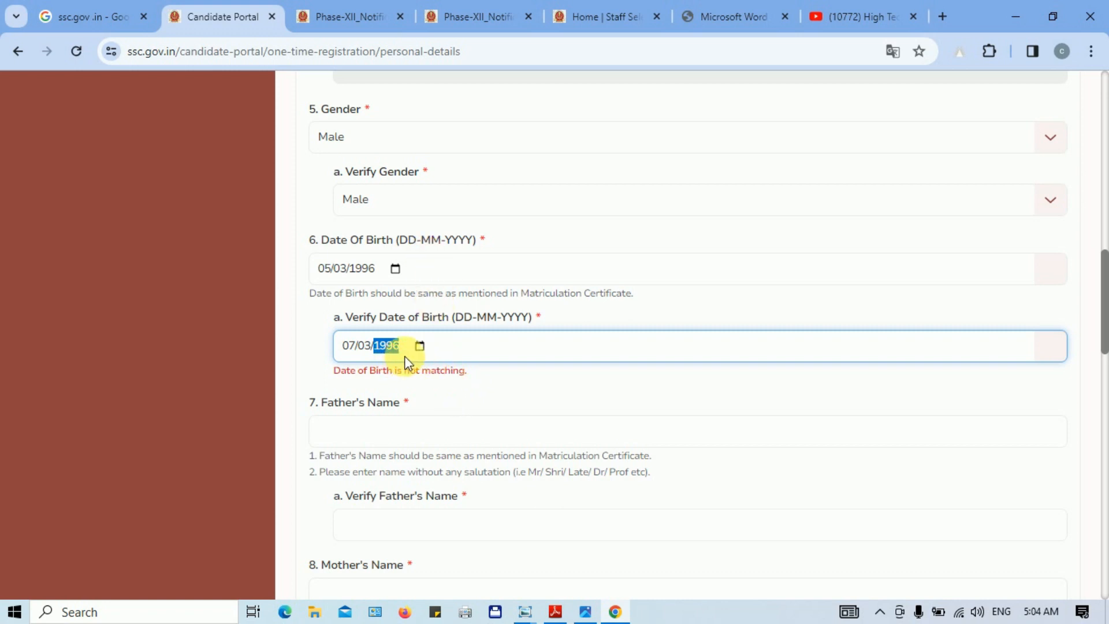
{"action": "left_click_drag", "start_coordinate": [399, 381], "coordinate": [478, 376]}
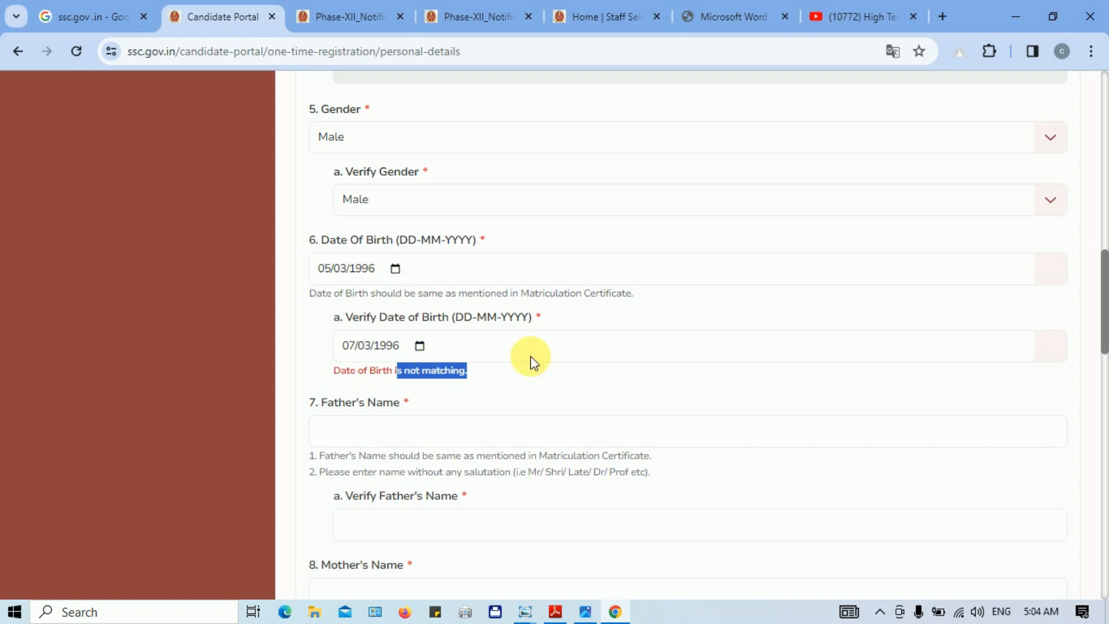
{"action": "scroll", "coordinate": [1100, 307], "scroll_direction": "down", "scroll_amount": 3}
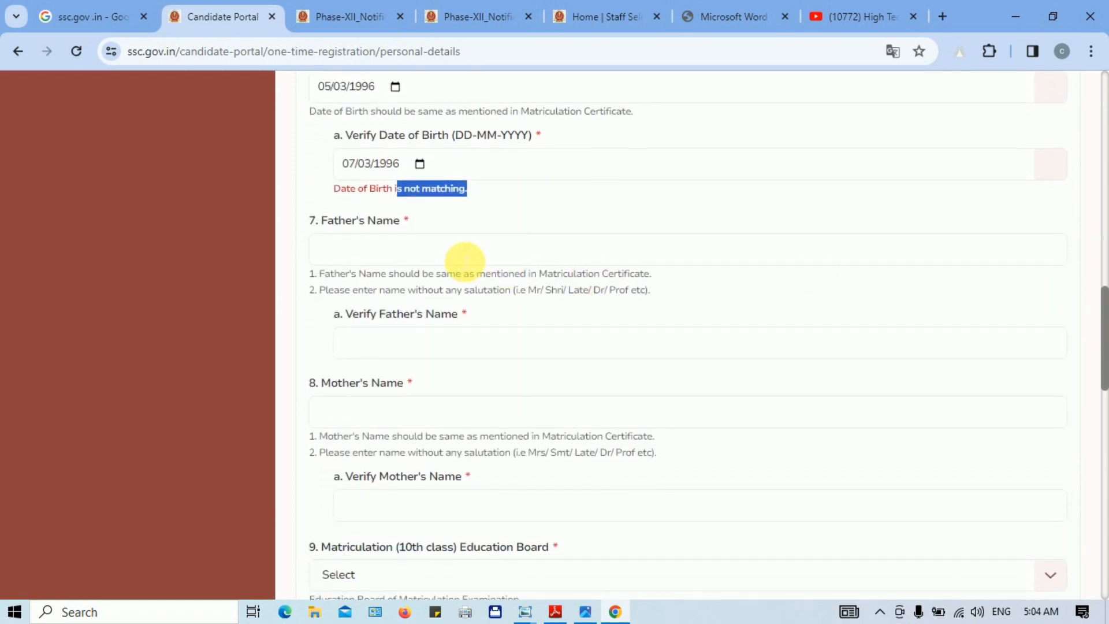
{"action": "left_click", "coordinate": [463, 258]}
{"action": "left_click", "coordinate": [419, 347]}
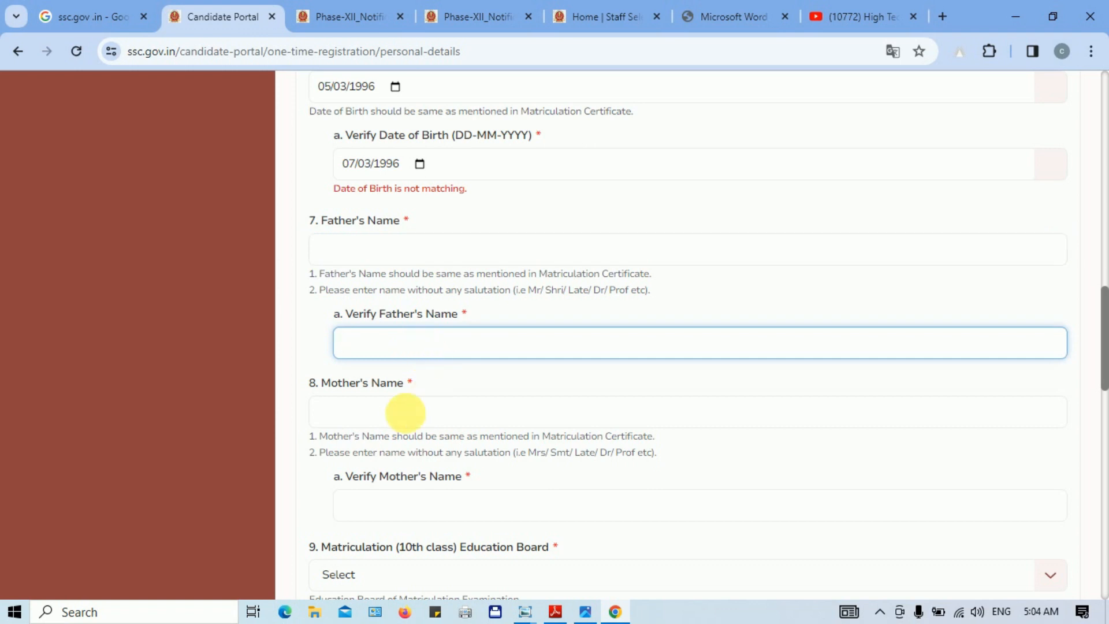
{"action": "left_click", "coordinate": [411, 414]}
{"action": "left_click", "coordinate": [451, 512]}
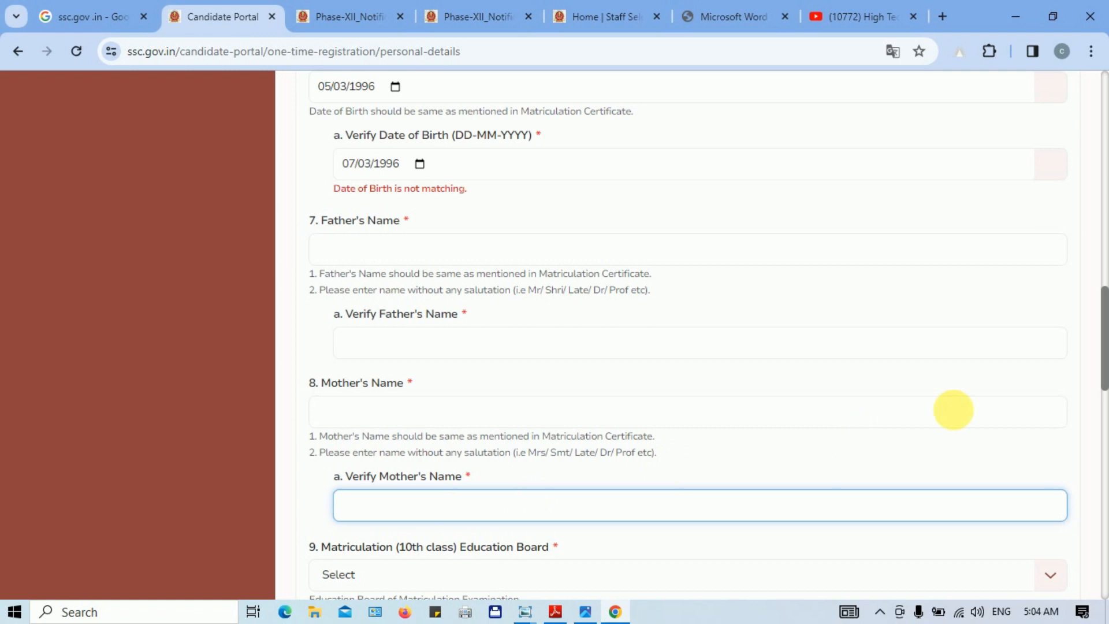
{"action": "scroll", "coordinate": [349, 154], "scroll_direction": "down", "scroll_amount": 2}
{"action": "left_click", "coordinate": [350, 141]}
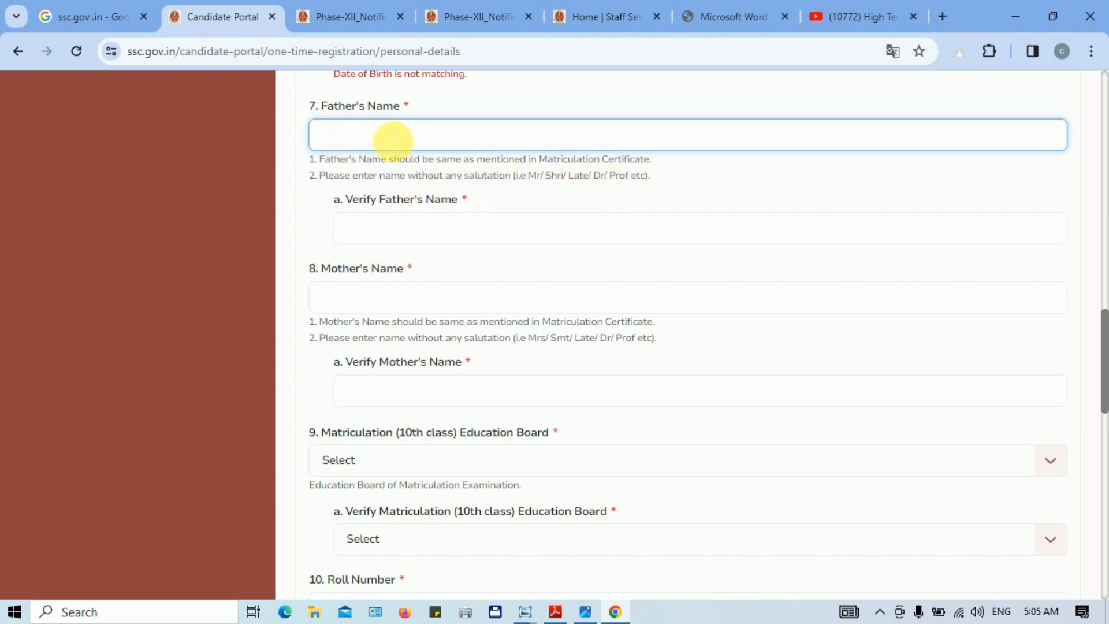
{"action": "left_click", "coordinate": [413, 230]}
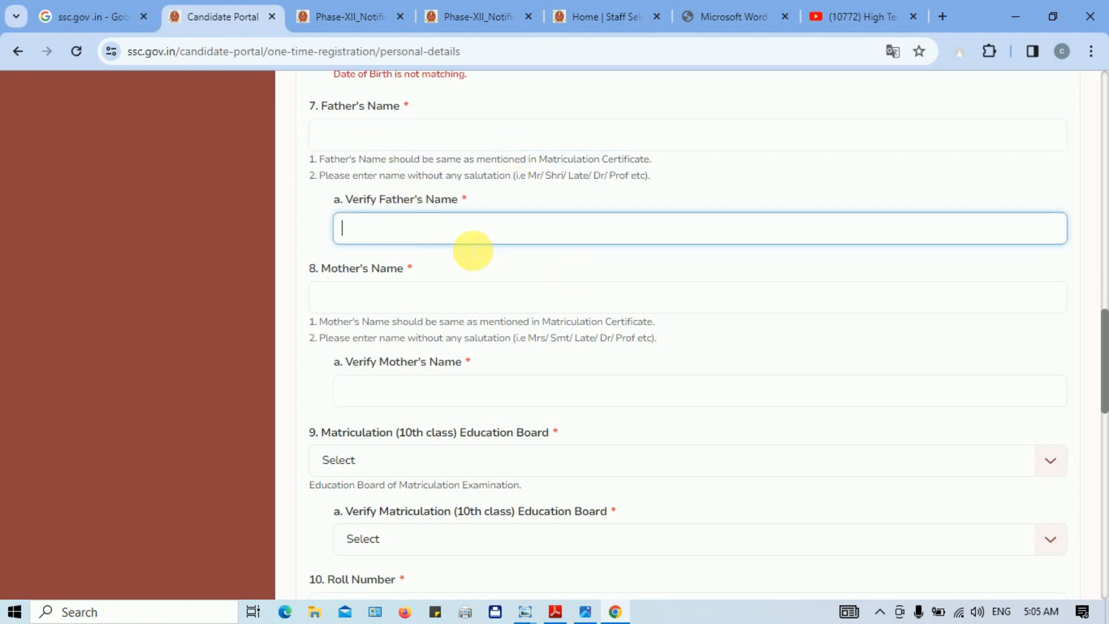
{"action": "left_click", "coordinate": [422, 393]}
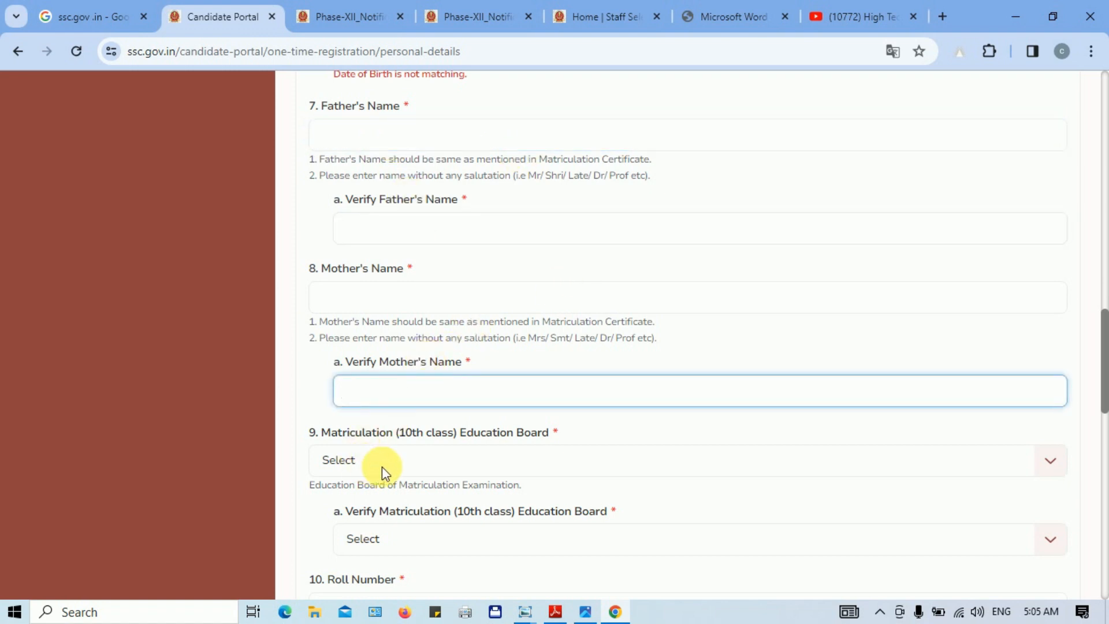
{"action": "scroll", "coordinate": [1104, 342], "scroll_direction": "down", "scroll_amount": 1}
{"action": "left_click_drag", "start_coordinate": [1104, 342], "coordinate": [1105, 383]}
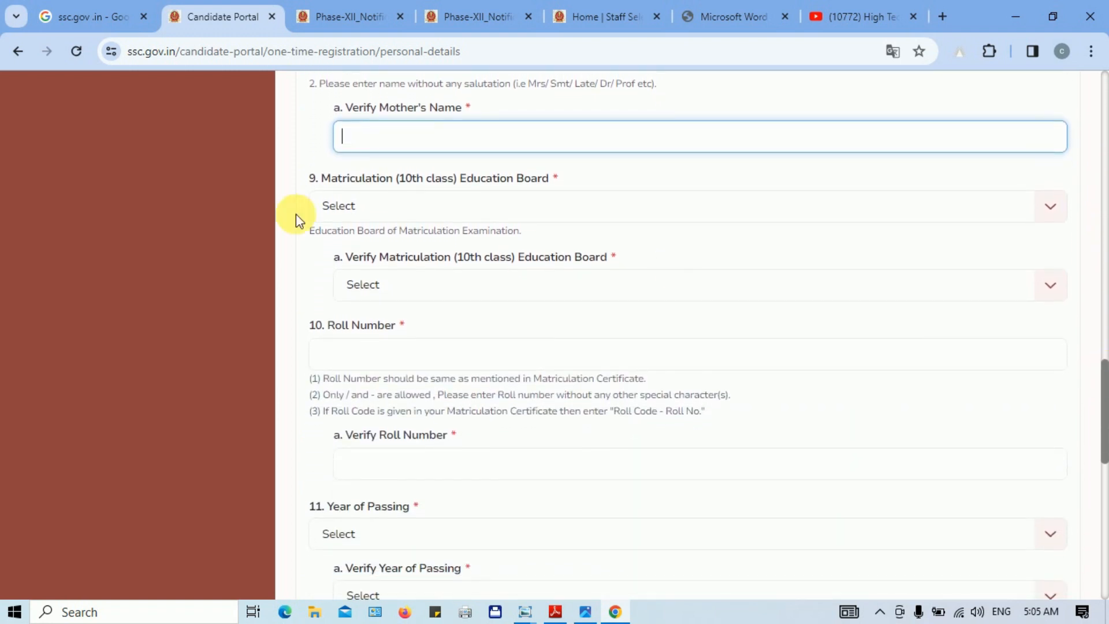
Step: Choose Jharkhand Academic Council Ranchi as the Matriculation Education Board
{"action": "left_click", "coordinate": [470, 207]}
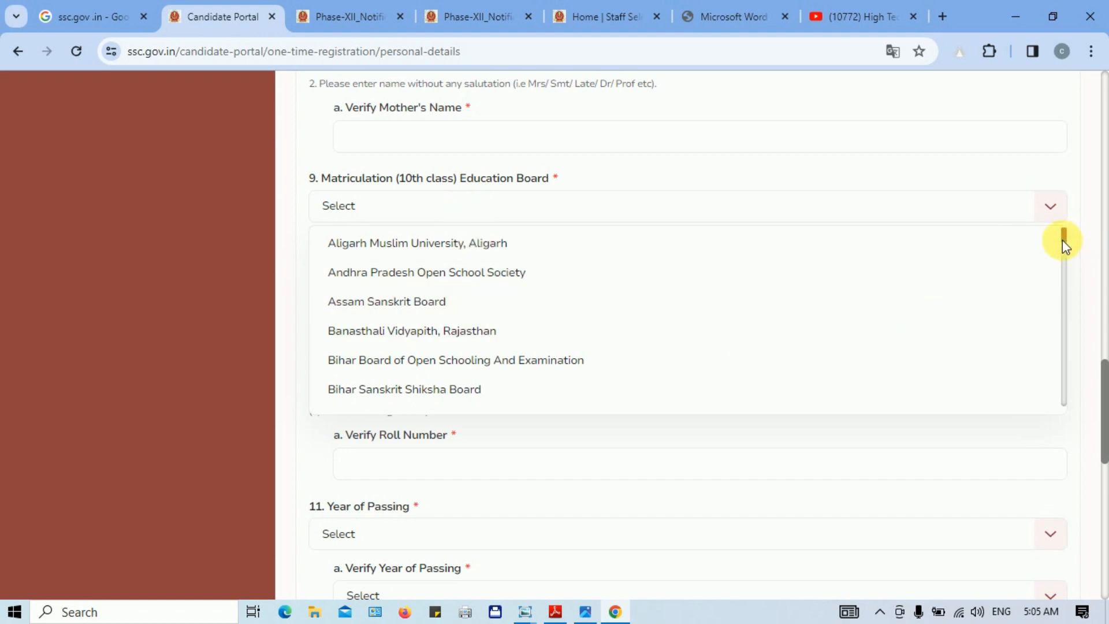
{"action": "left_click_drag", "start_coordinate": [1065, 238], "coordinate": [1043, 277]}
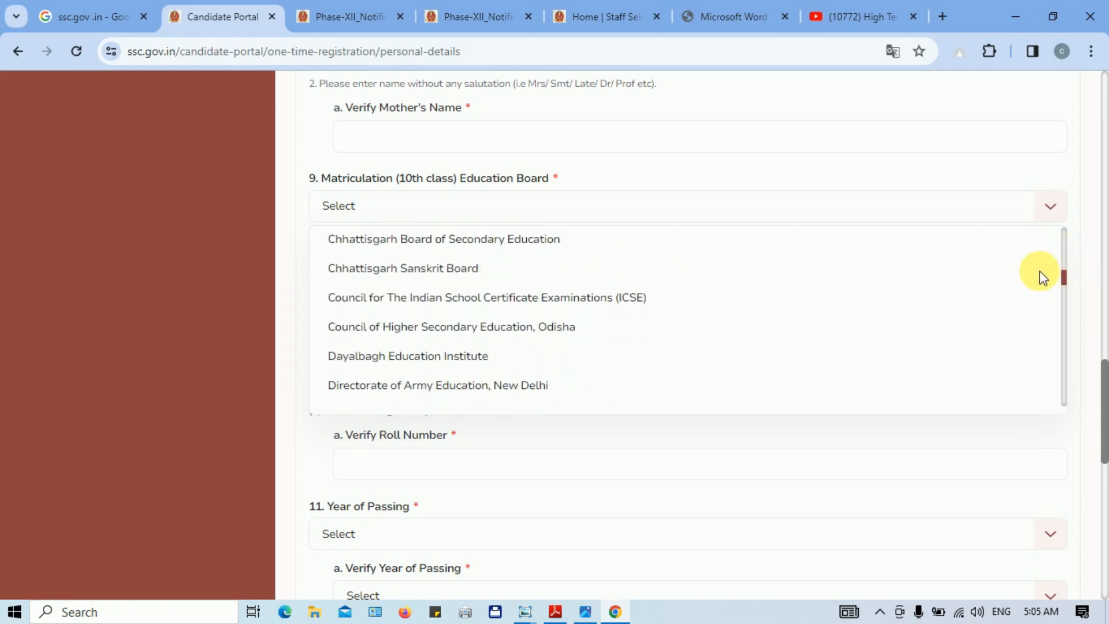
{"action": "left_click", "coordinate": [458, 207]}
{"action": "left_click", "coordinate": [430, 208]}
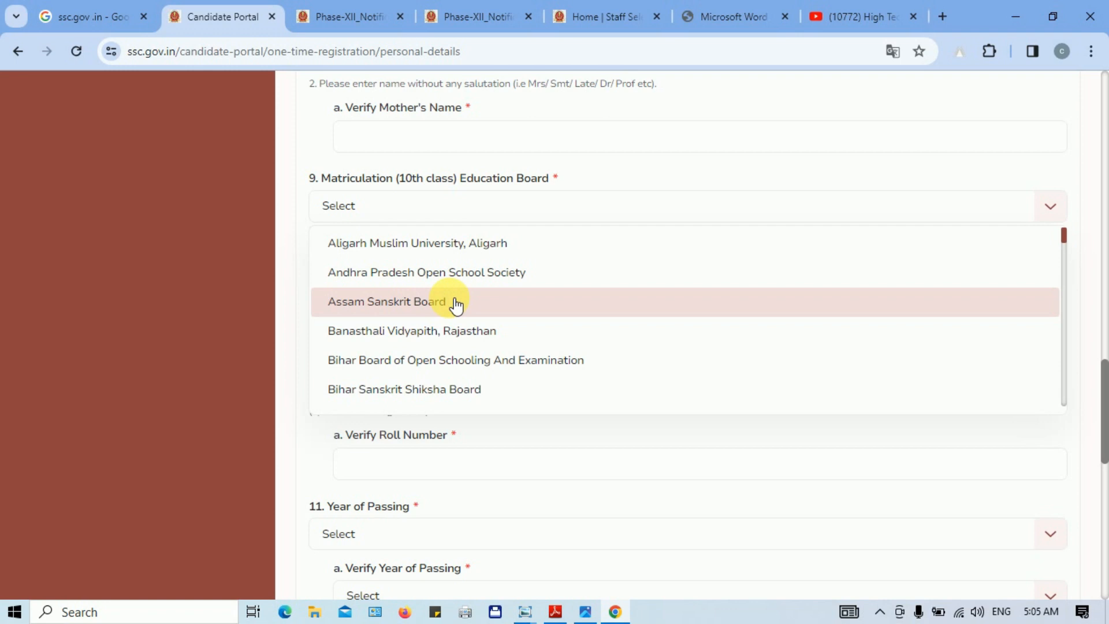
{"action": "scroll", "coordinate": [457, 304], "scroll_direction": "down", "scroll_amount": 10}
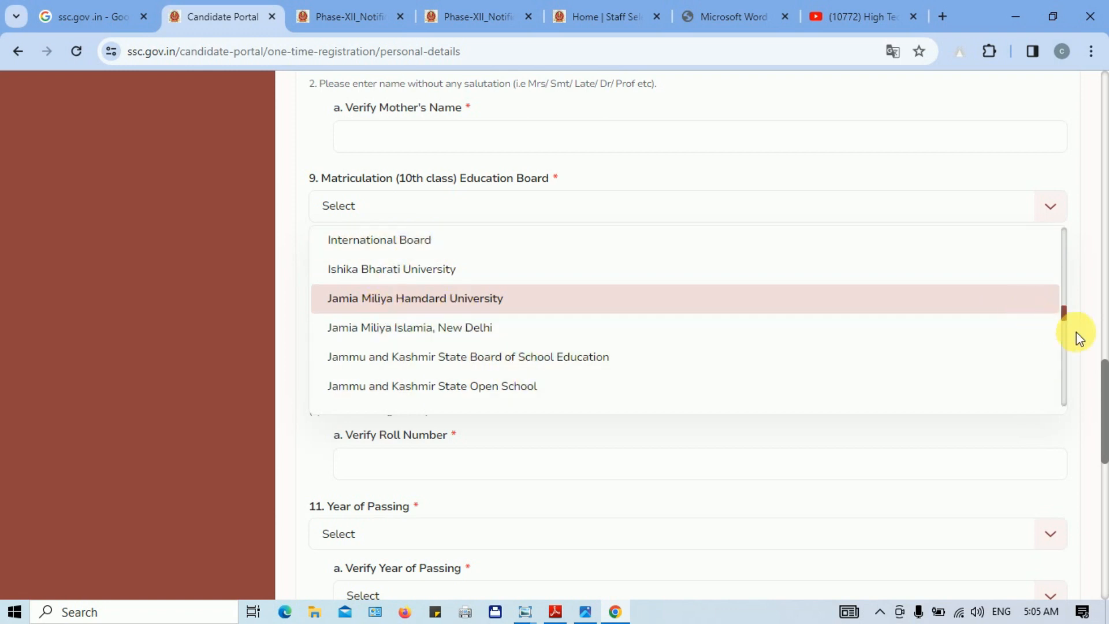
{"action": "left_click_drag", "start_coordinate": [1065, 317], "coordinate": [1067, 327]}
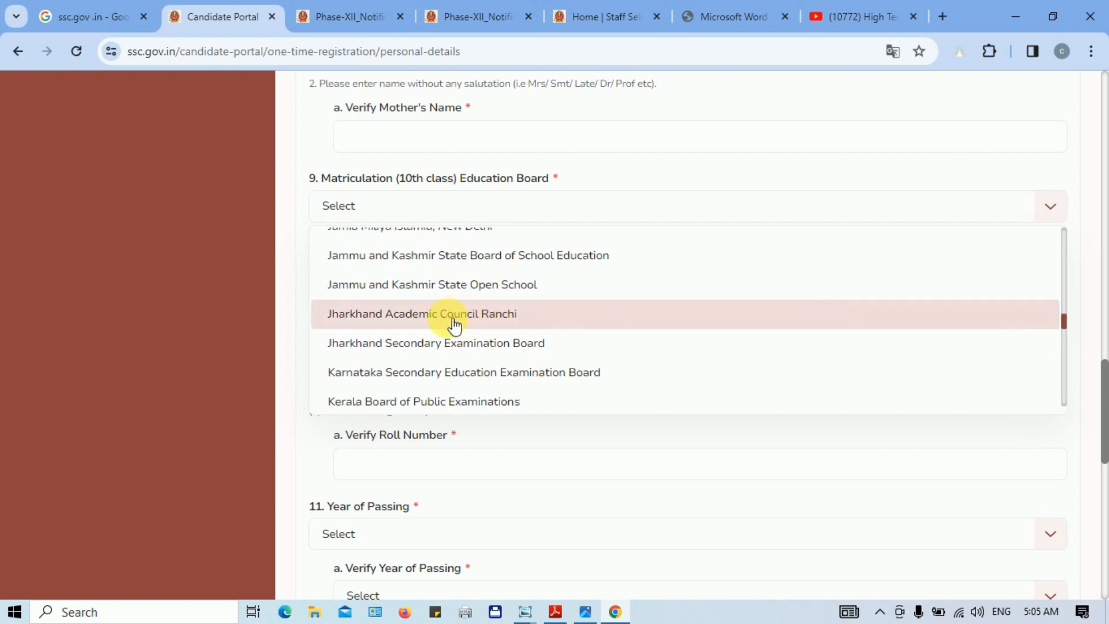
{"action": "left_click", "coordinate": [407, 323]}
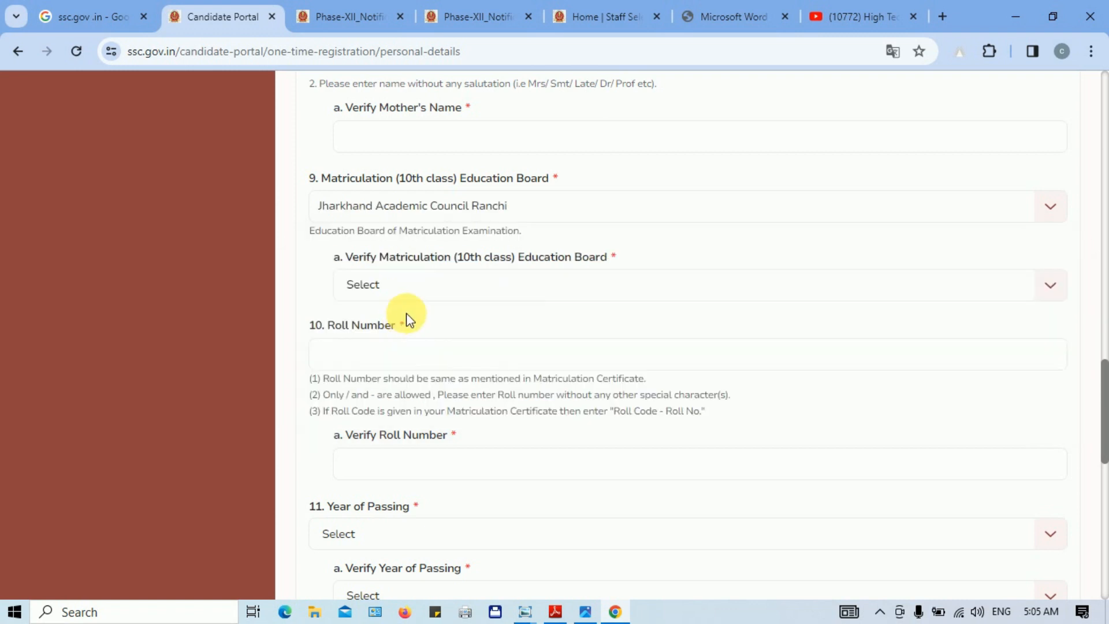
Step: Correct the verification board from Jharkhand Secondary Examination Board to Jharkhand Academic Council Ranchi
{"action": "left_click", "coordinate": [448, 294]}
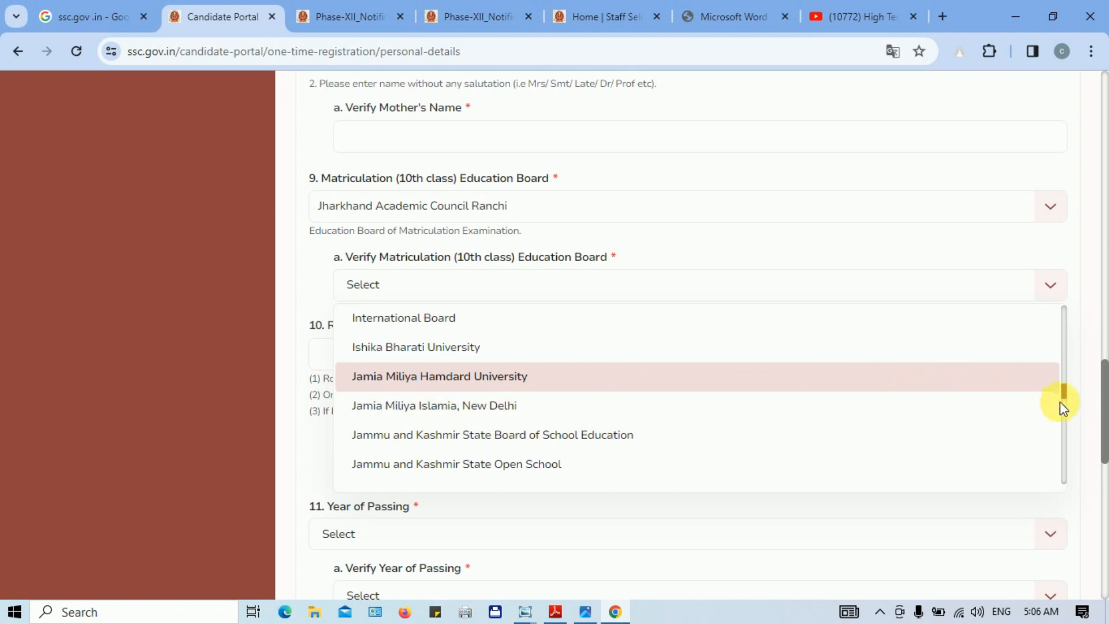
{"action": "scroll", "coordinate": [1062, 398], "scroll_direction": "down", "scroll_amount": 2}
{"action": "left_click", "coordinate": [740, 436]}
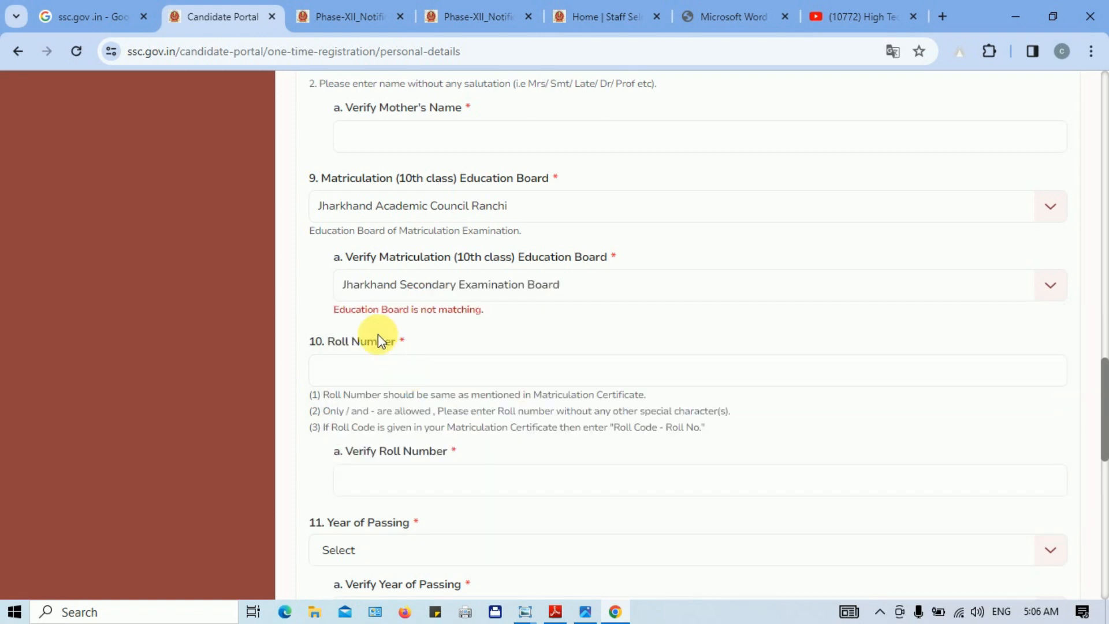
{"action": "left_click_drag", "start_coordinate": [345, 312], "coordinate": [438, 311]}
{"action": "left_click", "coordinate": [426, 315]}
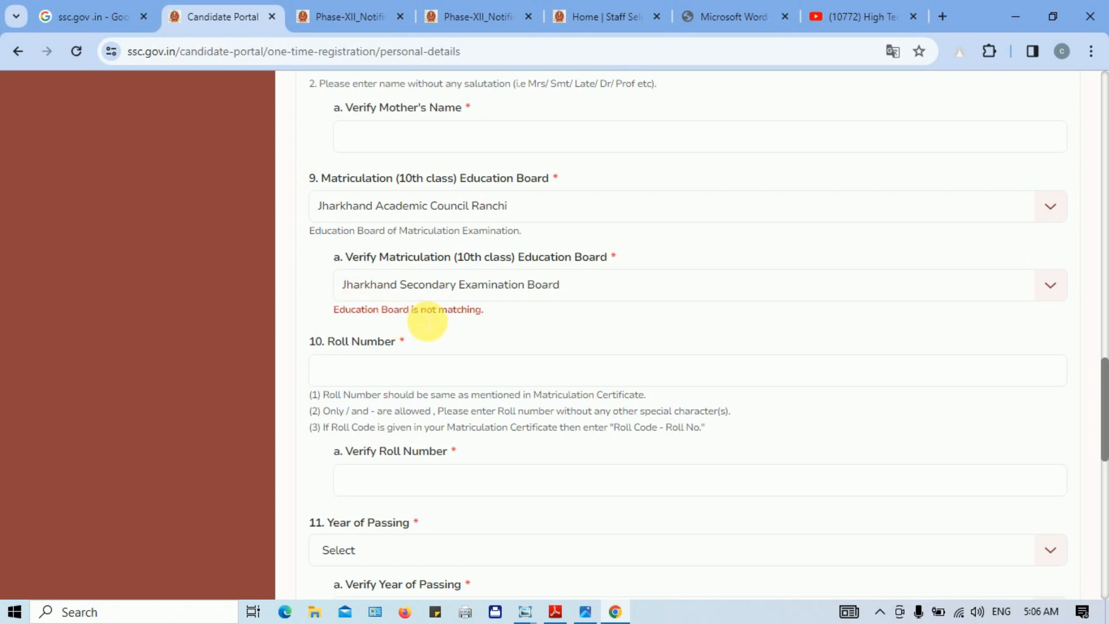
{"action": "left_click", "coordinate": [653, 289]}
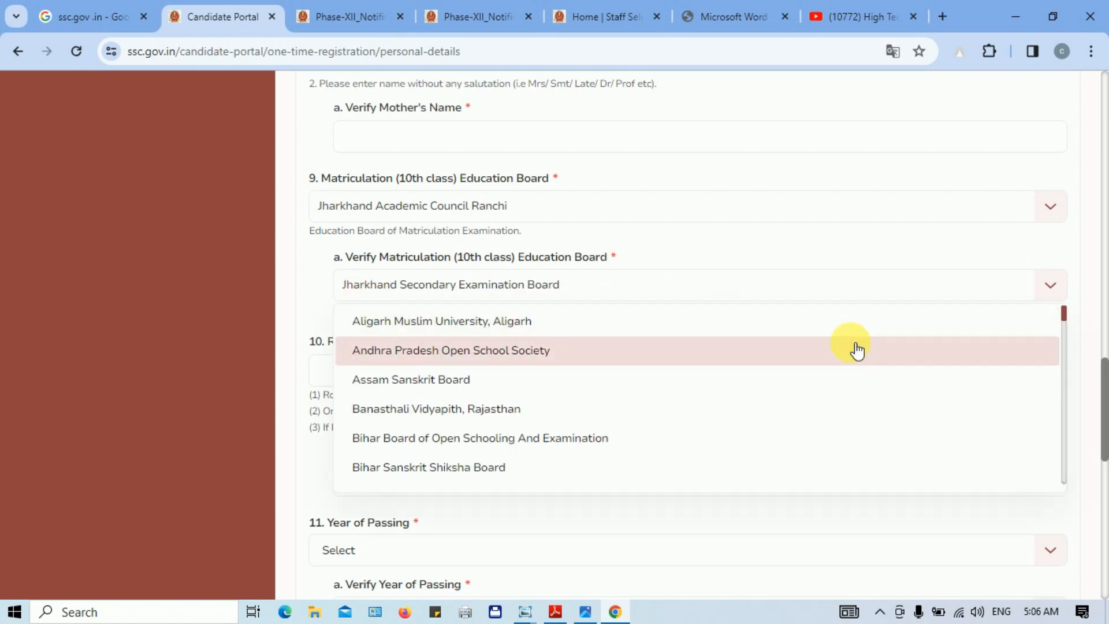
{"action": "scroll", "coordinate": [809, 364], "scroll_direction": "down", "scroll_amount": 15}
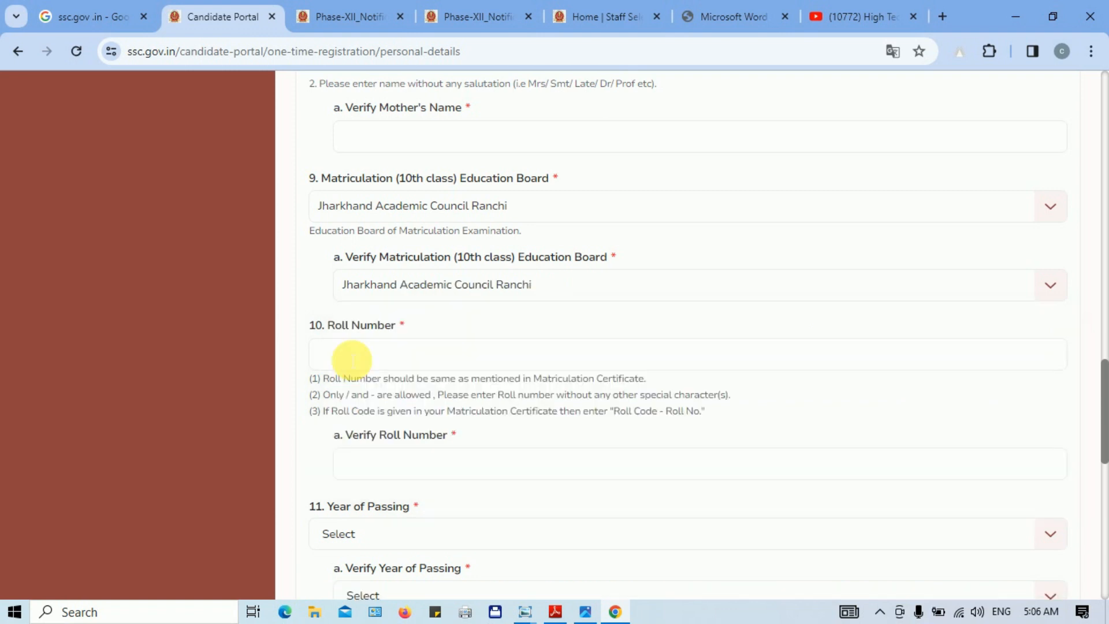
{"action": "left_click", "coordinate": [352, 359]}
{"action": "left_click", "coordinate": [371, 469]}
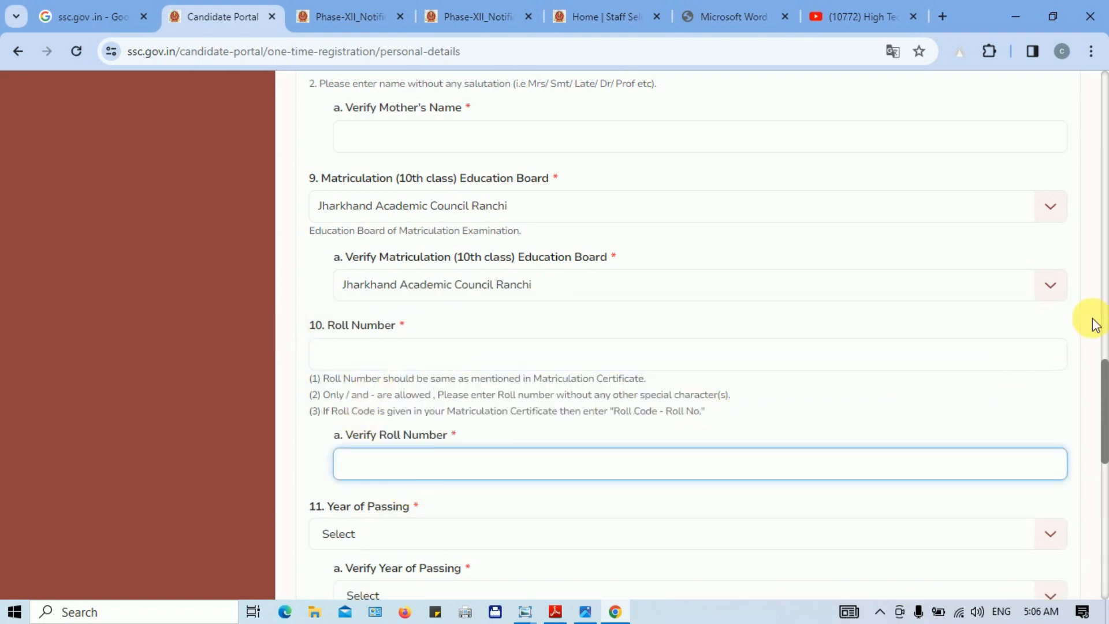
Step: Choose 2010 in both the Year of Passing and Verify Year of Passing dropdowns
{"action": "left_click_drag", "start_coordinate": [1104, 379], "coordinate": [1106, 443]}
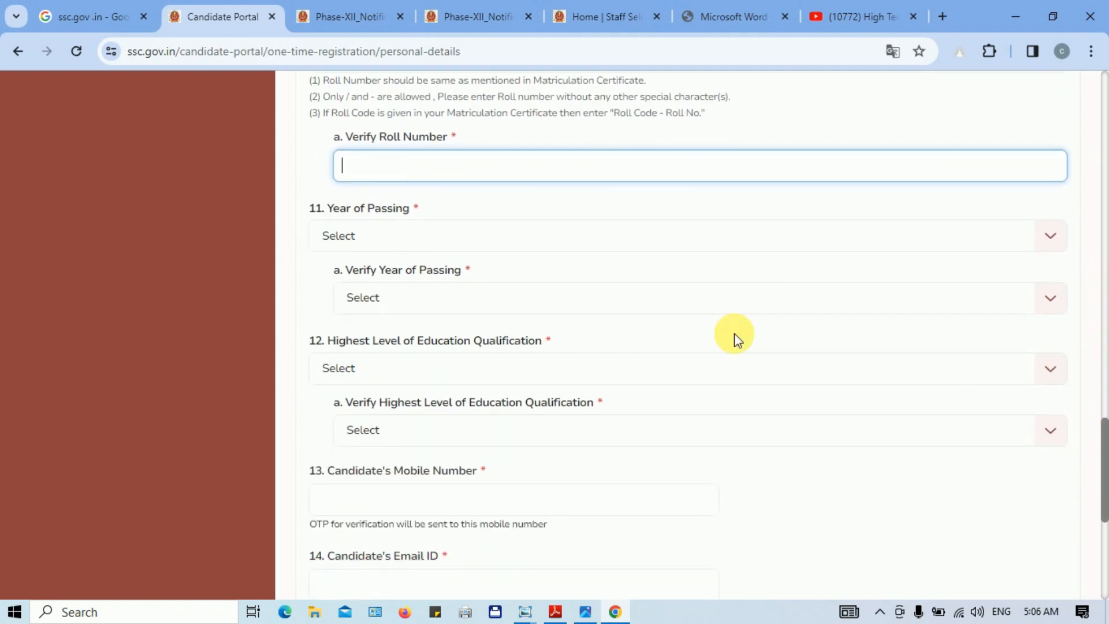
{"action": "left_click", "coordinate": [448, 238]}
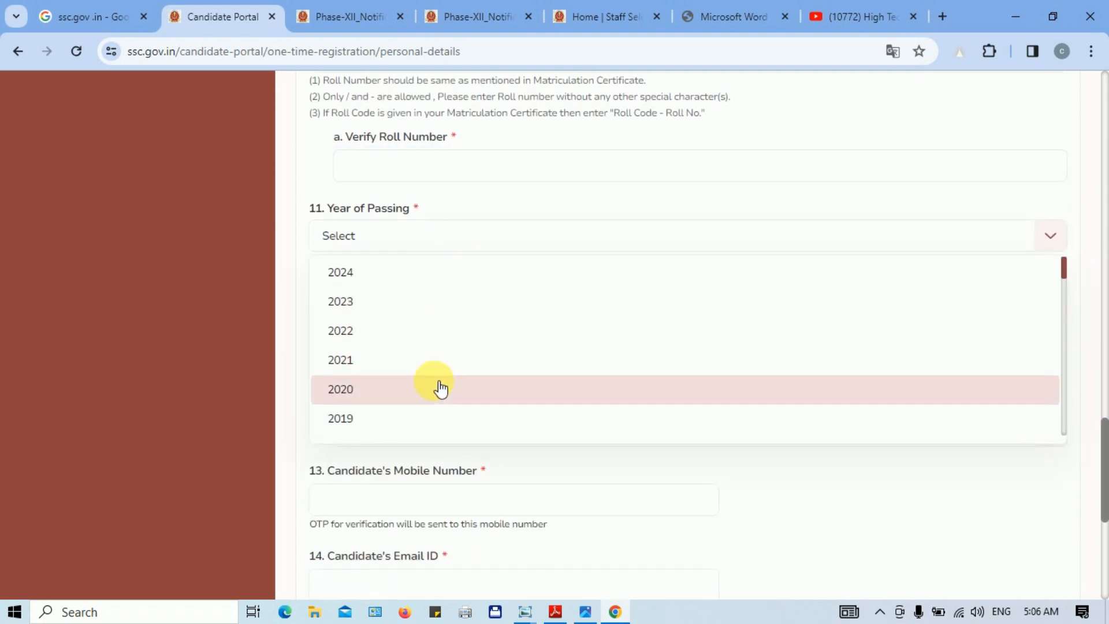
{"action": "left_click_drag", "start_coordinate": [1063, 270], "coordinate": [1067, 277]}
{"action": "left_click", "coordinate": [414, 303]}
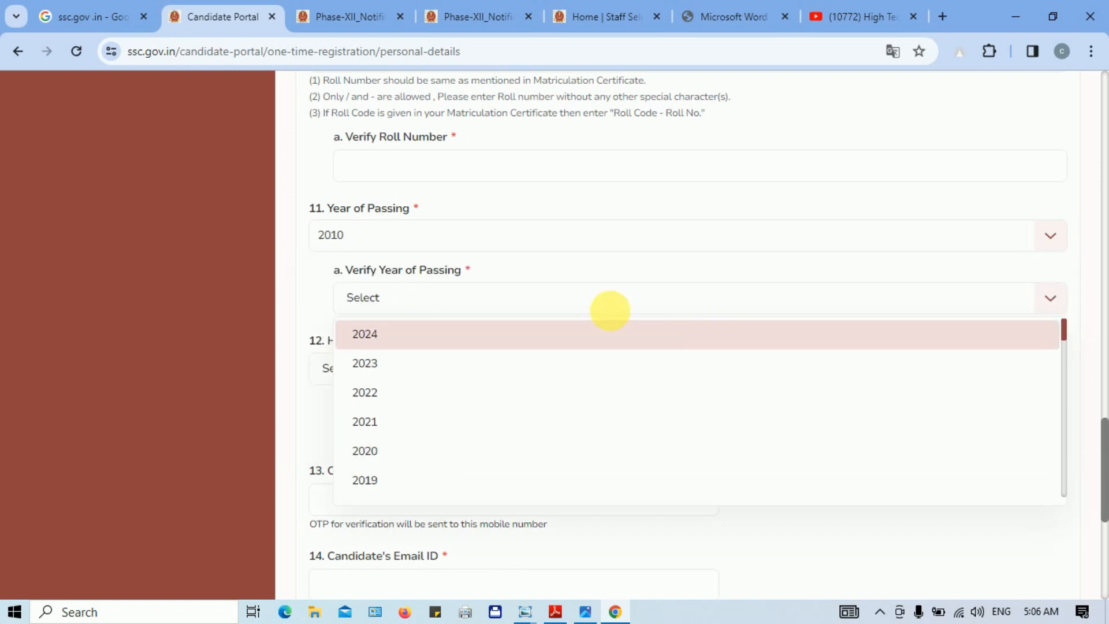
{"action": "left_click", "coordinate": [854, 343]}
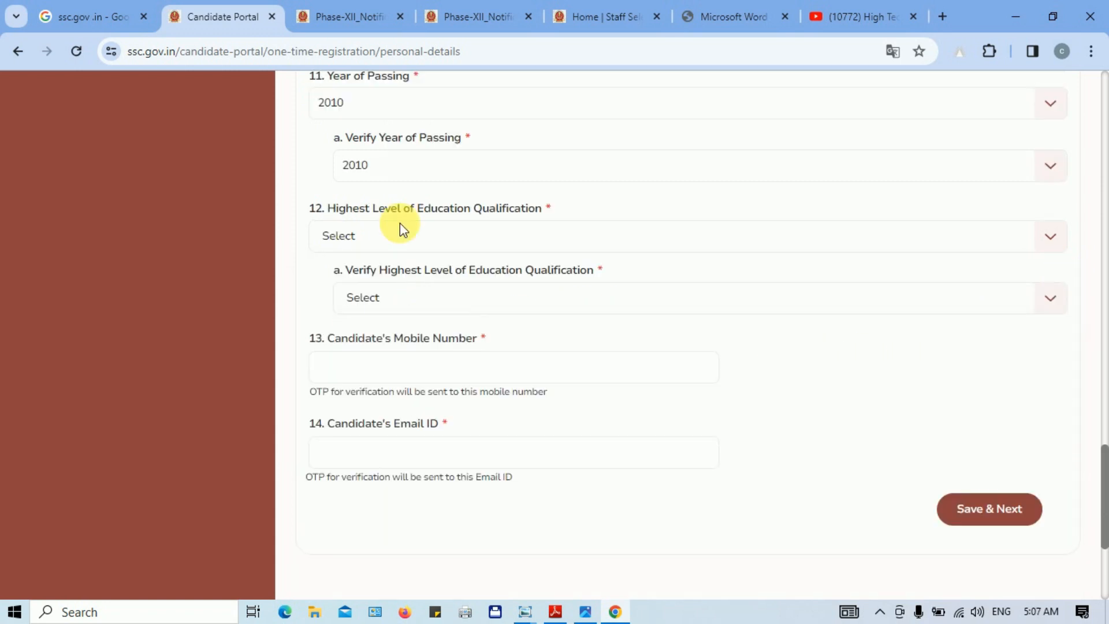
Step: Select Graduation as the Highest Level of Education Qualification and in its Verify dropdown
{"action": "left_click", "coordinate": [534, 241]}
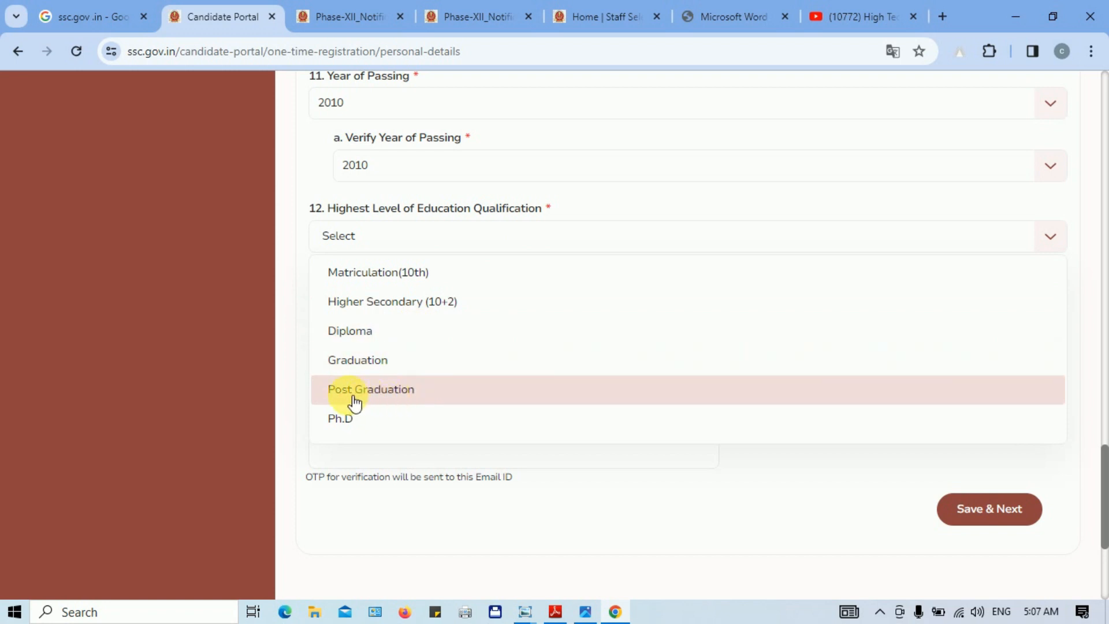
{"action": "left_click", "coordinate": [391, 398]}
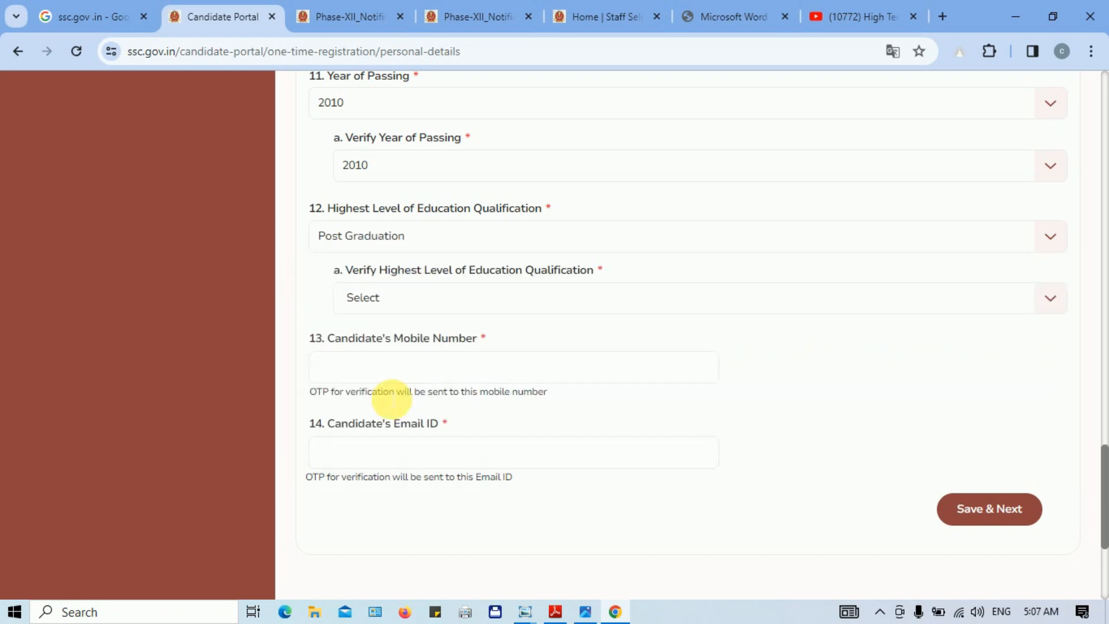
{"action": "left_click", "coordinate": [470, 238]}
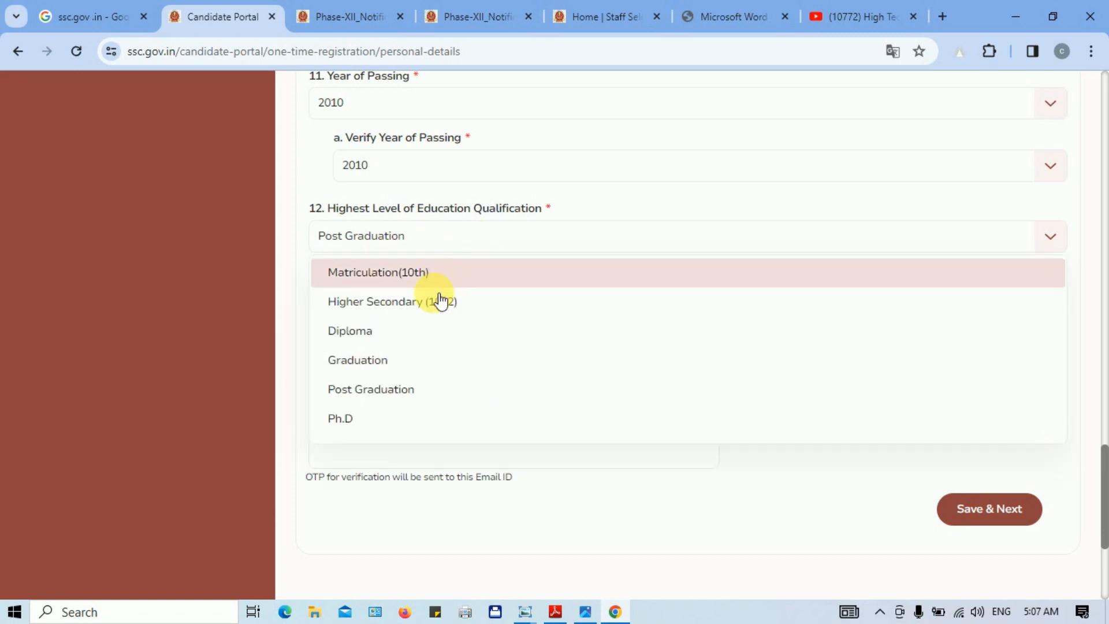
{"action": "left_click", "coordinate": [376, 361]}
{"action": "left_click", "coordinate": [467, 237]}
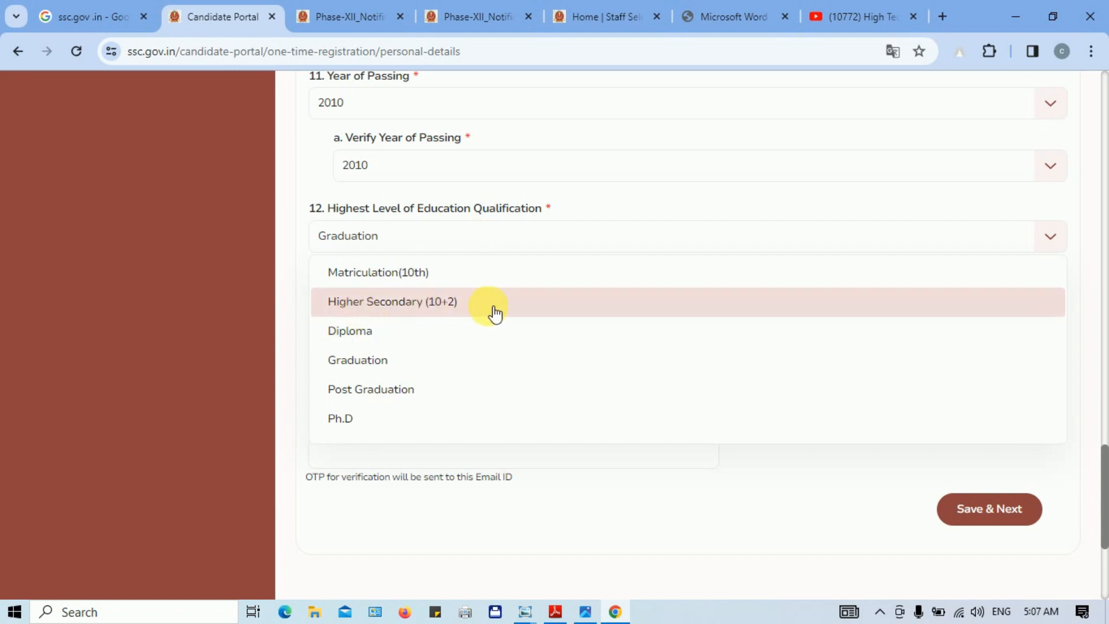
{"action": "left_click", "coordinate": [411, 363]}
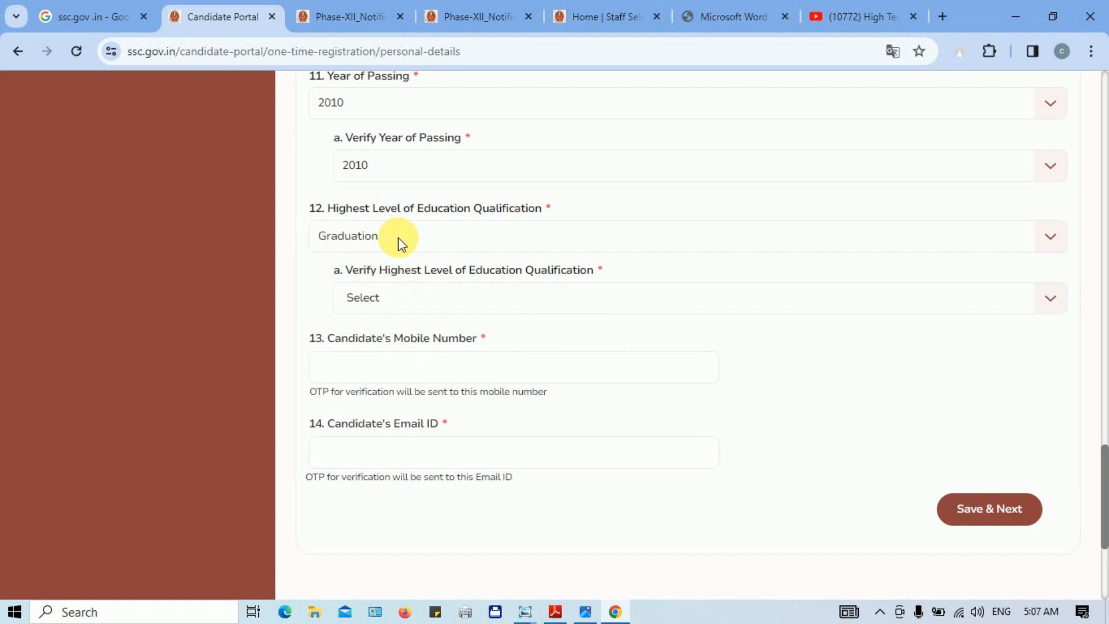
{"action": "left_click", "coordinate": [435, 300]}
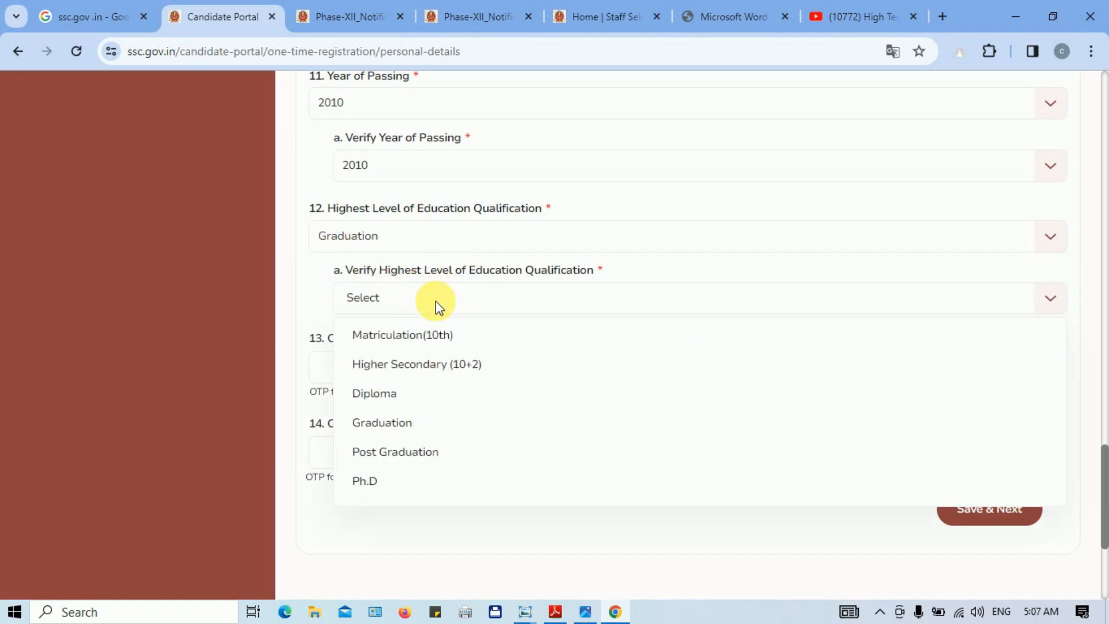
{"action": "left_click", "coordinate": [429, 423]}
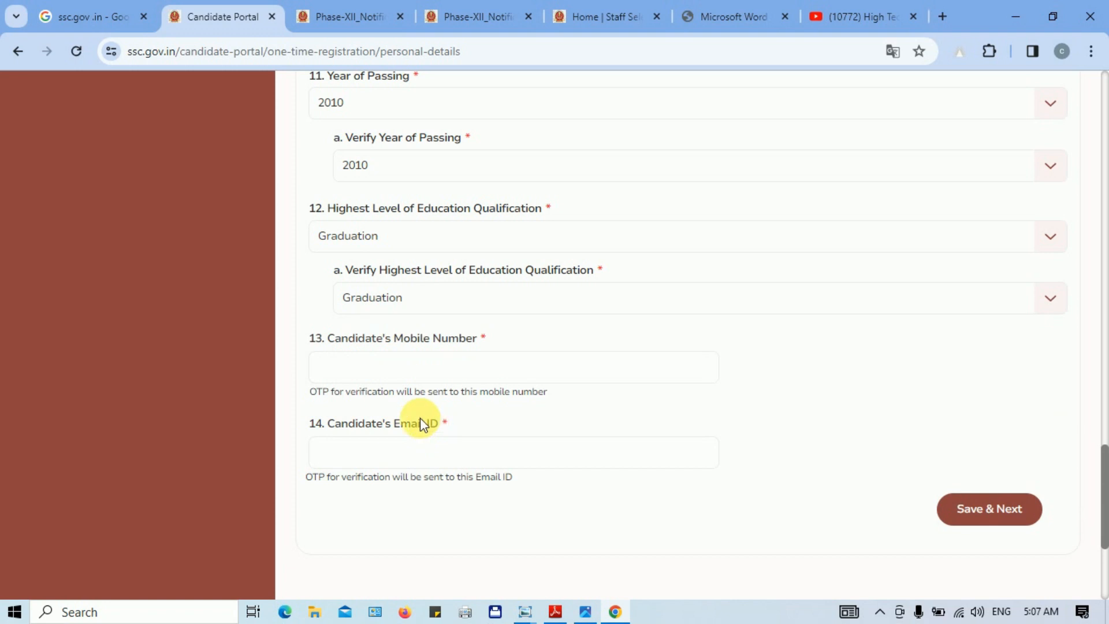
Step: Move between the mobile number and email ID fields to begin filling them
{"action": "left_click", "coordinate": [376, 372]}
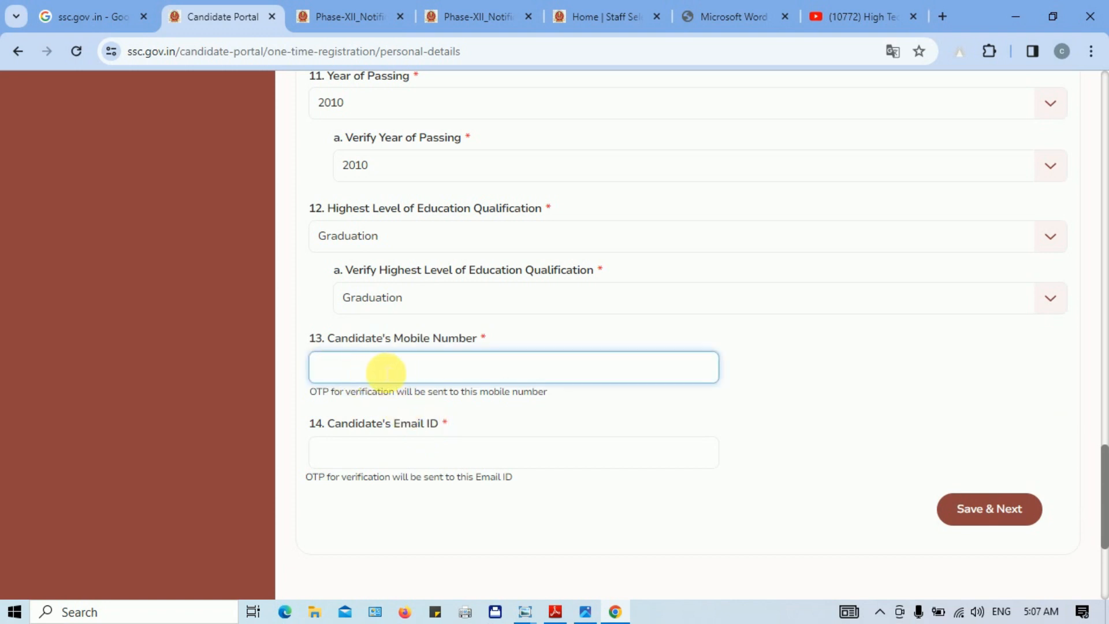
{"action": "left_click", "coordinate": [389, 455]}
{"action": "left_click", "coordinate": [394, 375]}
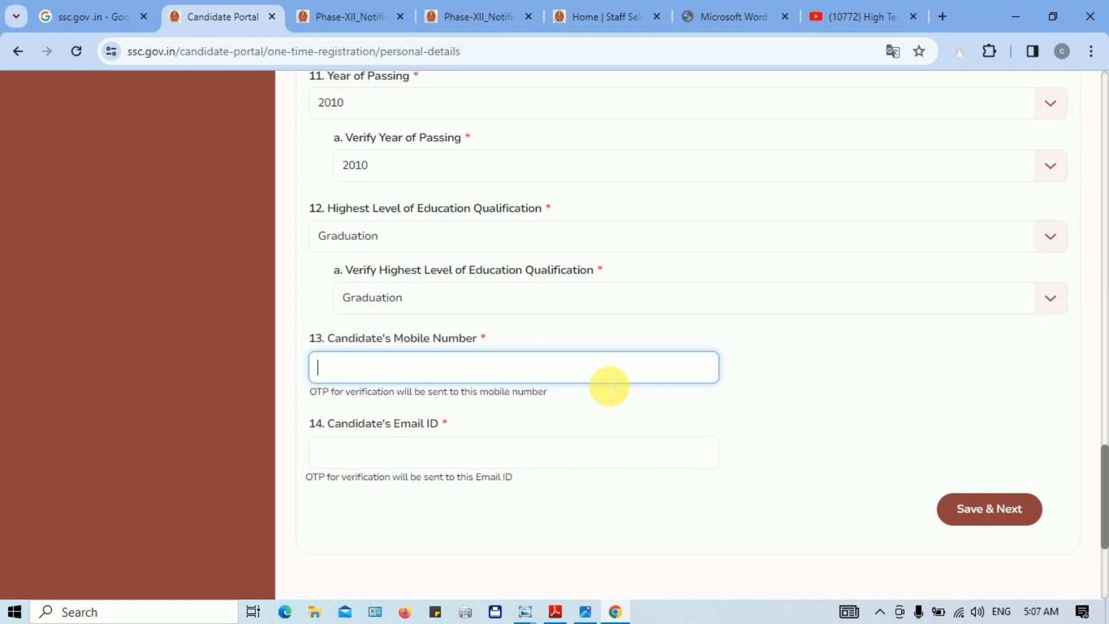
{"action": "left_click", "coordinate": [388, 462]}
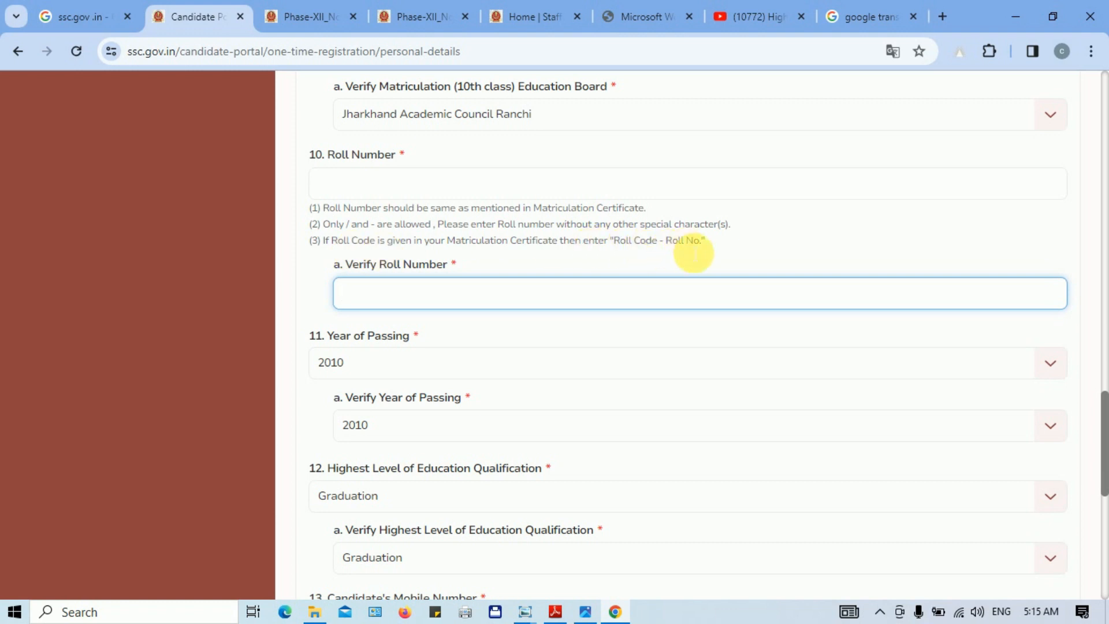
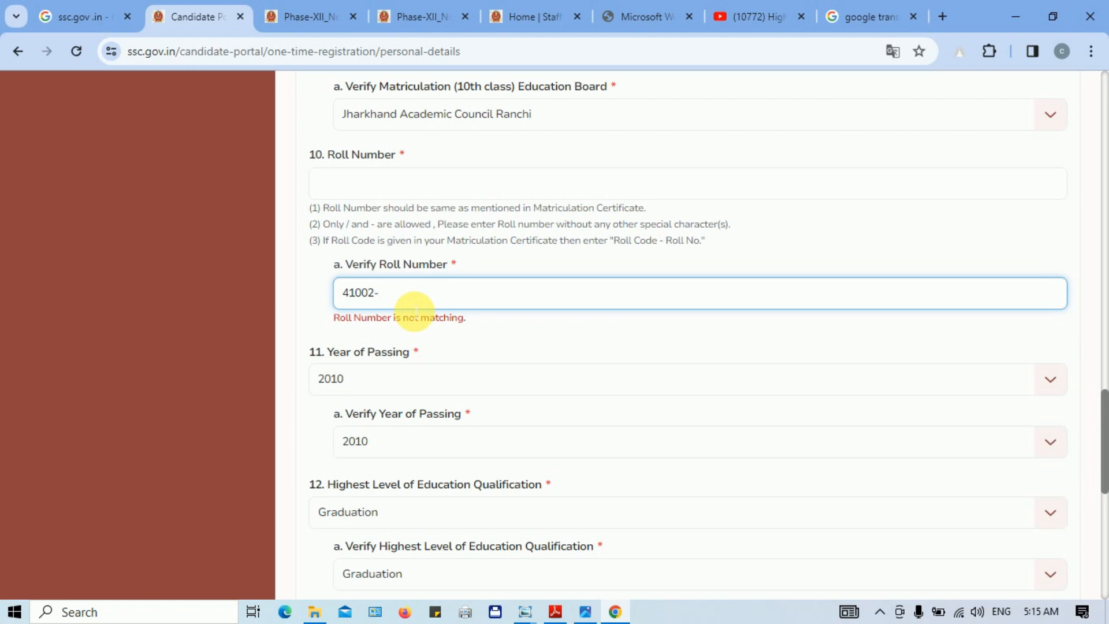
Step: Enter the matriculation roll number in Verify Roll Number and the matching number in Roll Number
{"action": "left_click", "coordinate": [357, 191]}
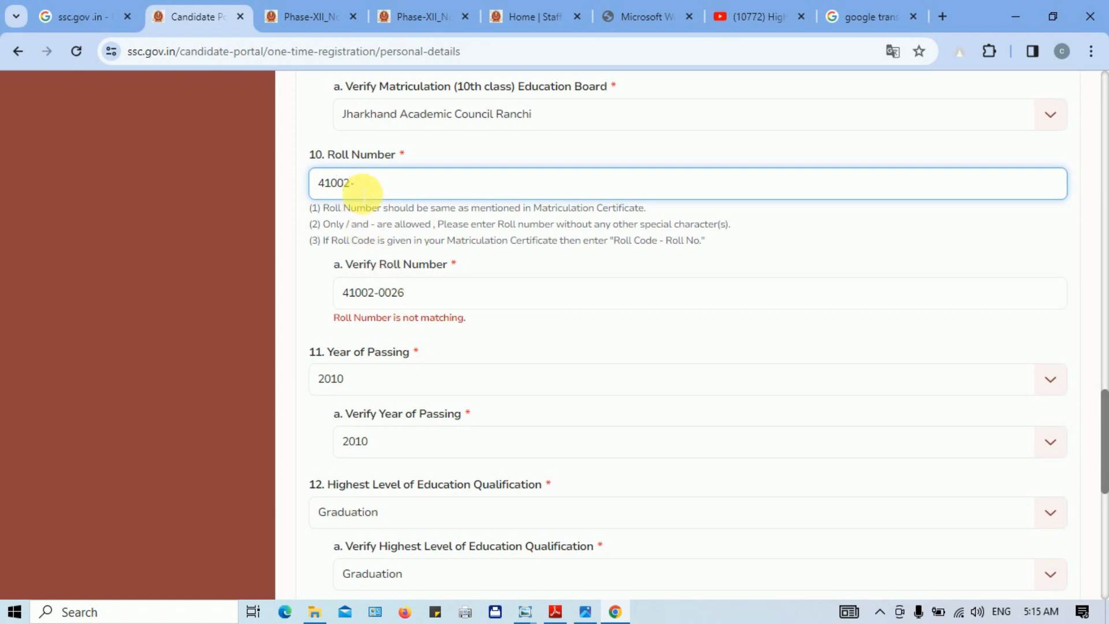
{"action": "type", "text": "26"}
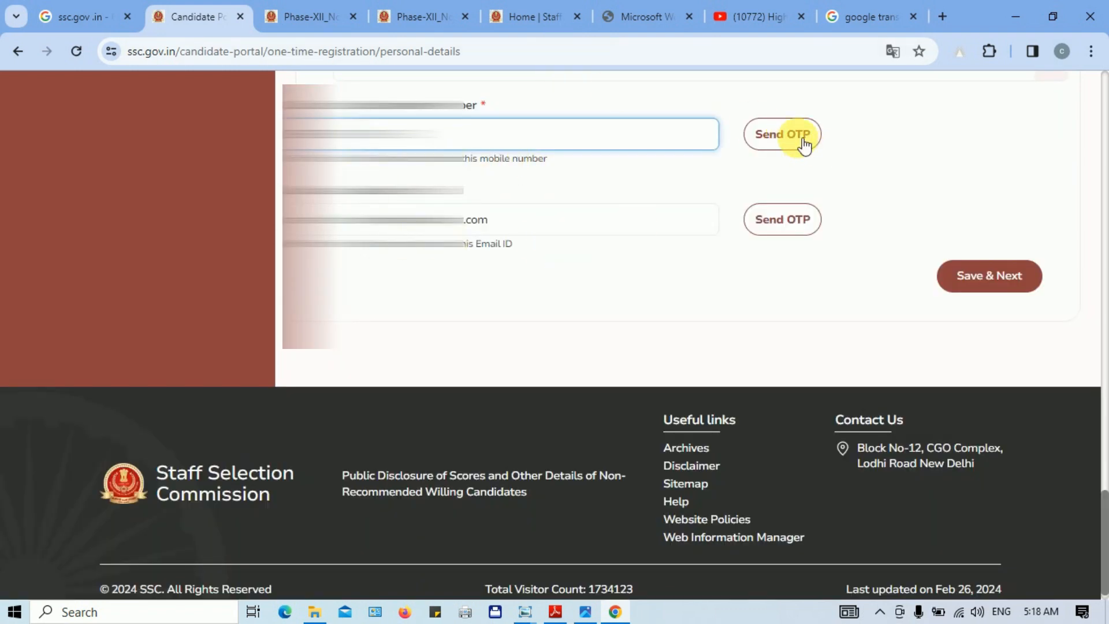
Step: Send and validate OTPs for the mobile number and email ID, then Save & Next
{"action": "left_click", "coordinate": [802, 140]}
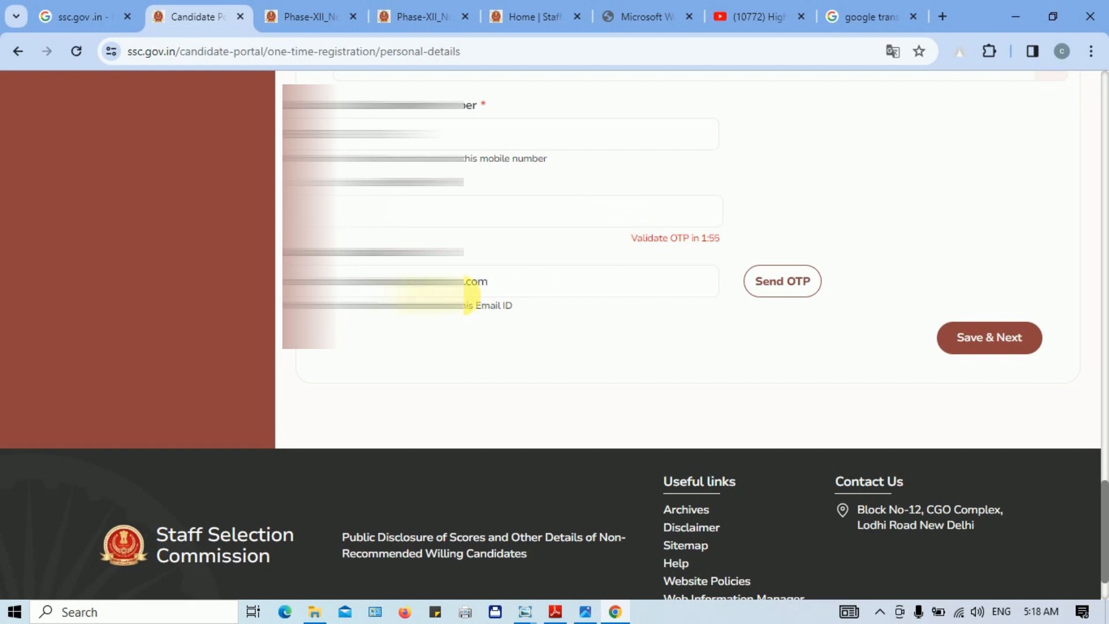
{"action": "left_click", "coordinate": [802, 295]}
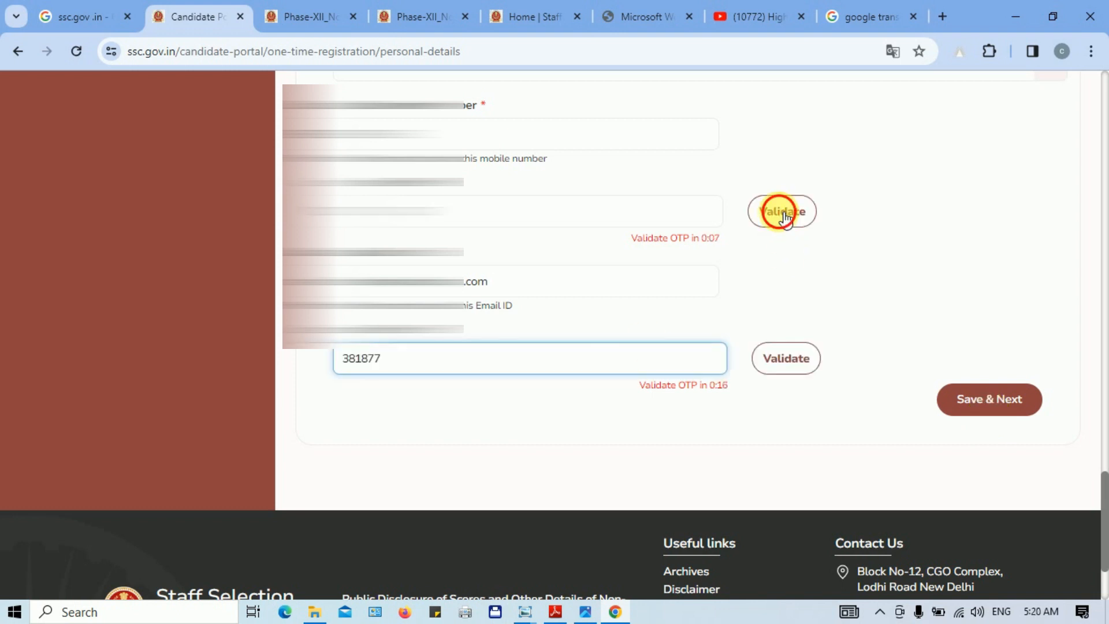
{"action": "left_click", "coordinate": [780, 214]}
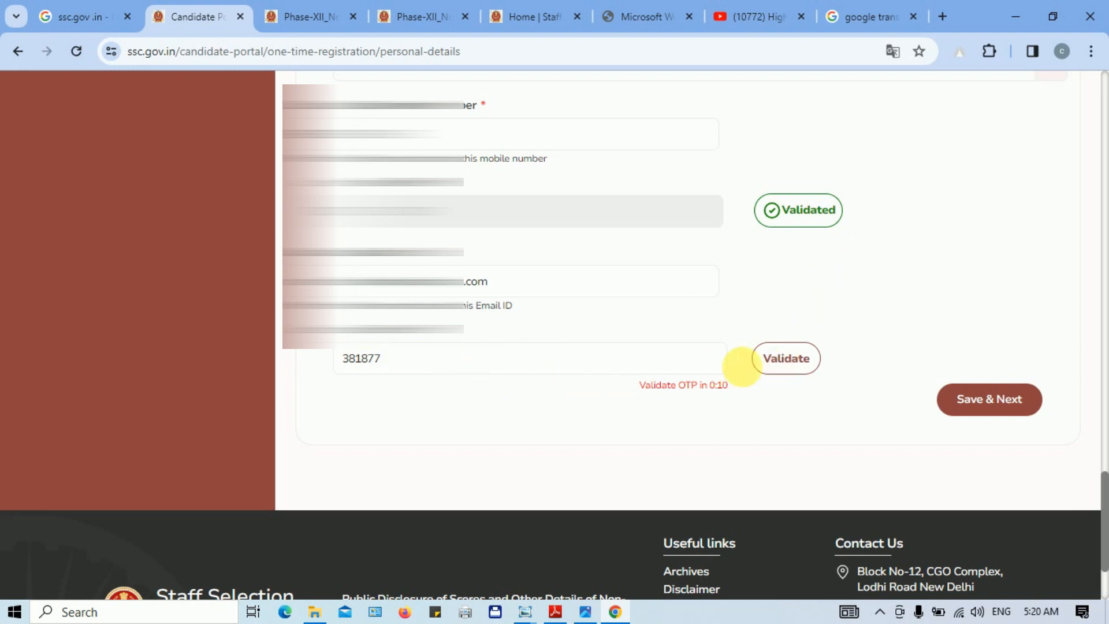
{"action": "left_click", "coordinate": [787, 364]}
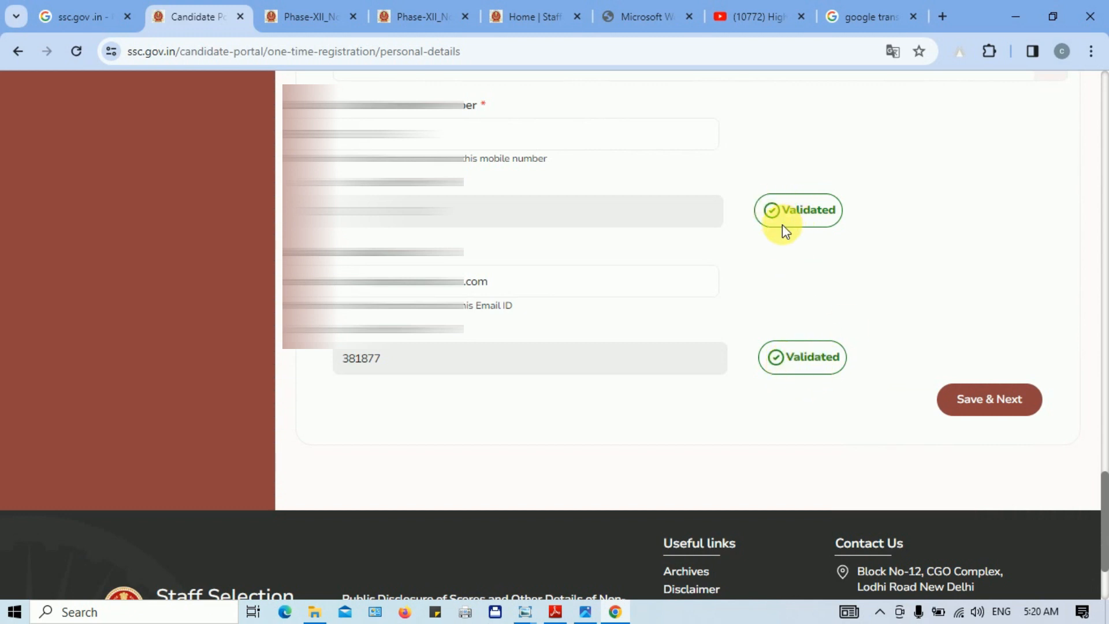
{"action": "left_click", "coordinate": [1008, 411]}
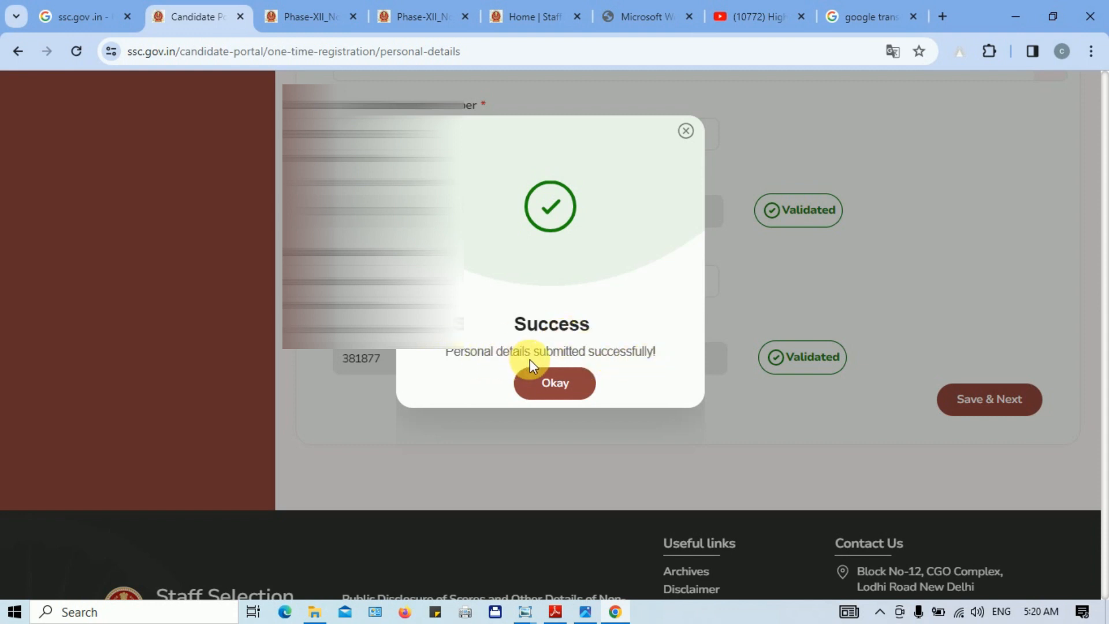
Step: Dismiss the Success dialog and continue past the registration note to the Sign-in page
{"action": "left_click", "coordinate": [569, 394]}
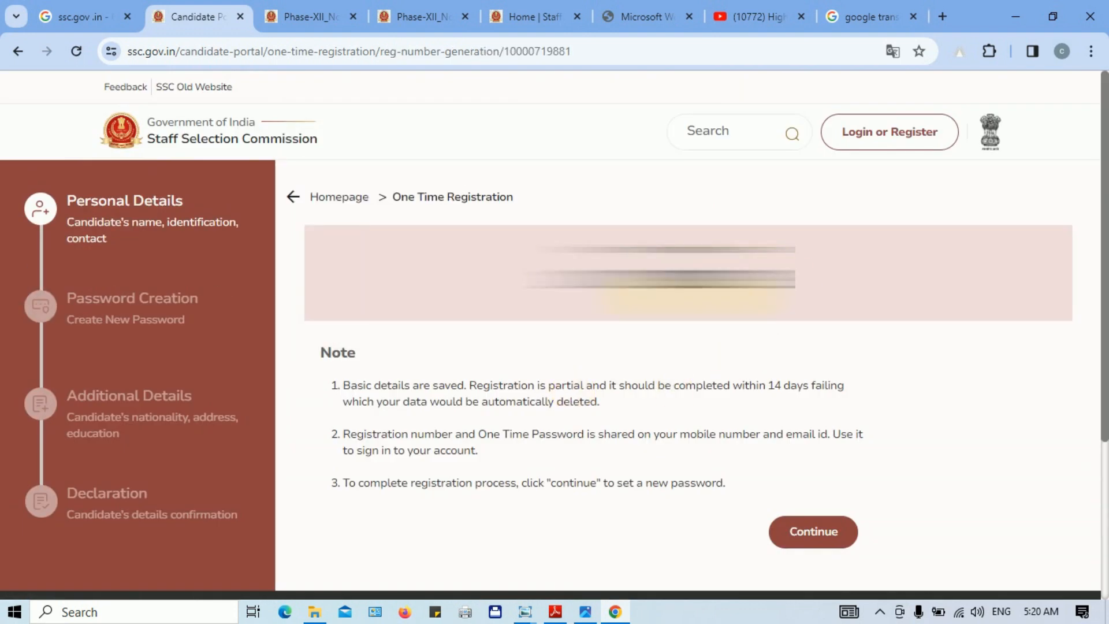
{"action": "left_click_drag", "start_coordinate": [531, 286], "coordinate": [799, 284]}
{"action": "left_click", "coordinate": [647, 371]}
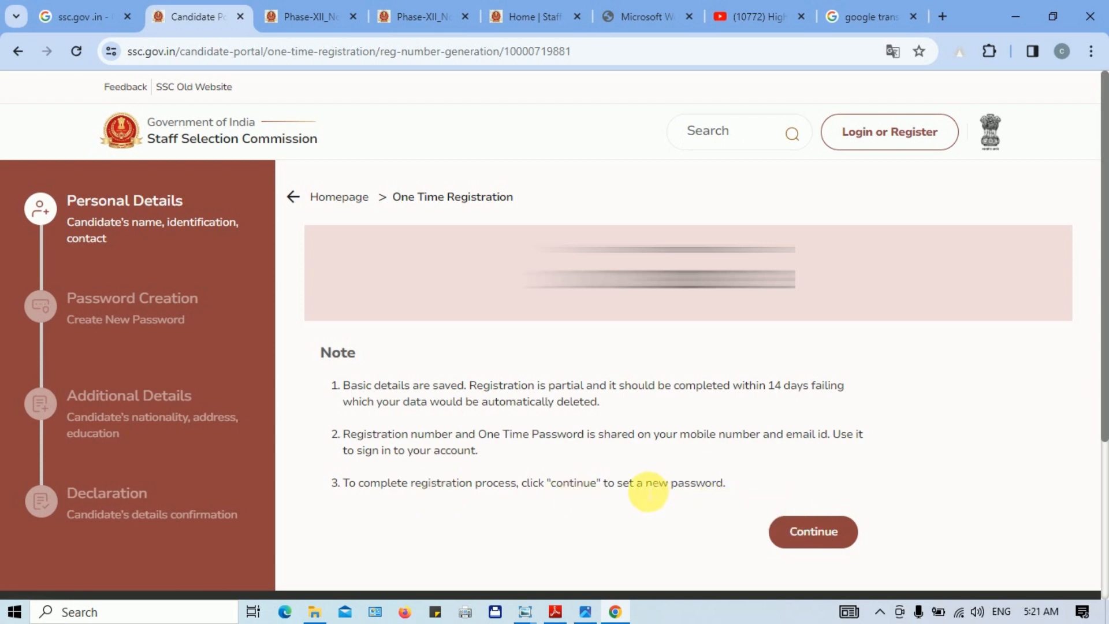
{"action": "left_click", "coordinate": [814, 537]}
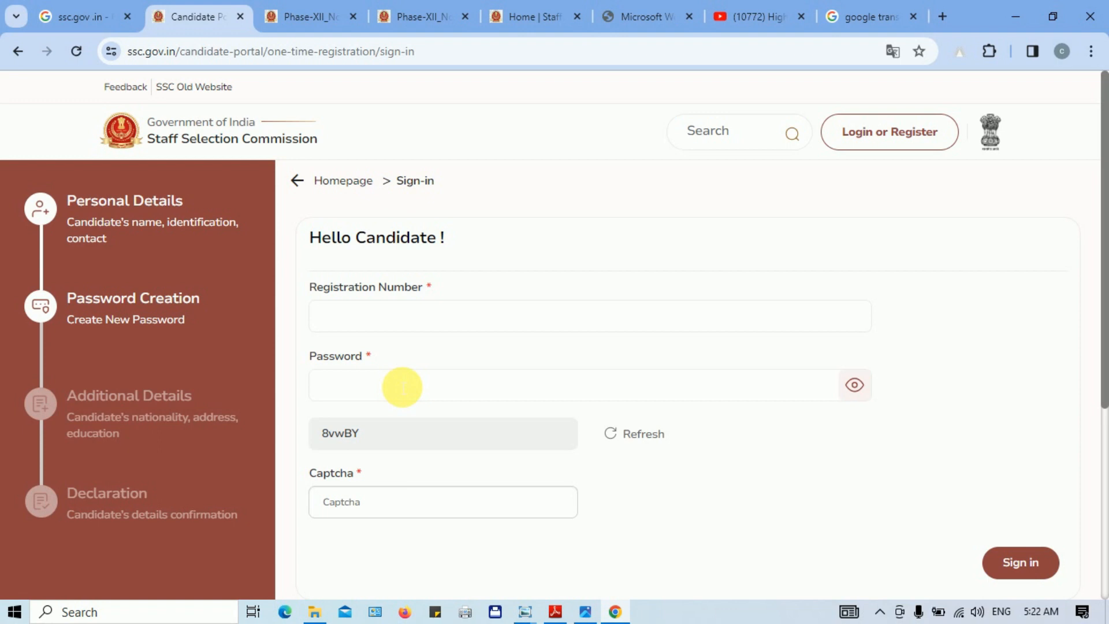
Step: Enter the password and captcha, sign in, dismiss the error, and sign in again
{"action": "left_click", "coordinate": [402, 387]}
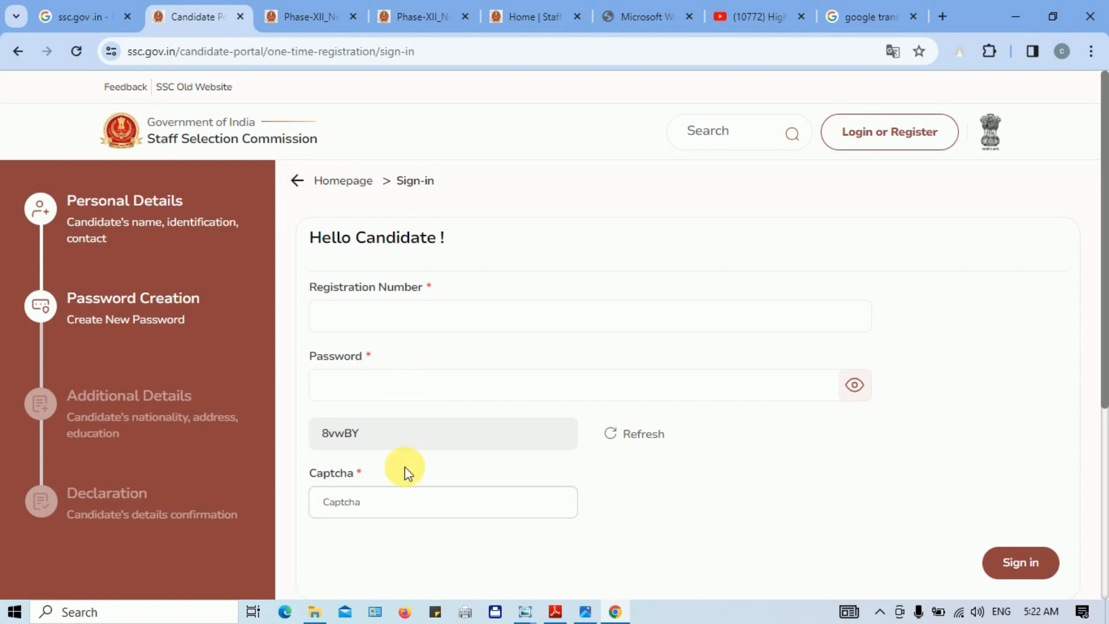
{"action": "left_click", "coordinate": [411, 514]}
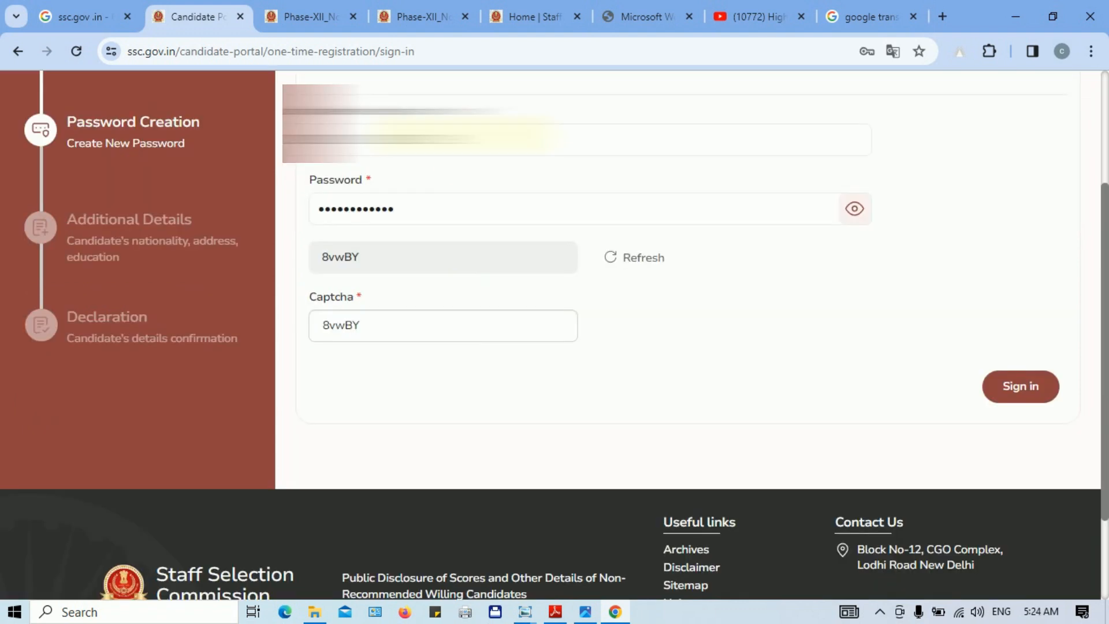
{"action": "left_click", "coordinate": [1034, 396]}
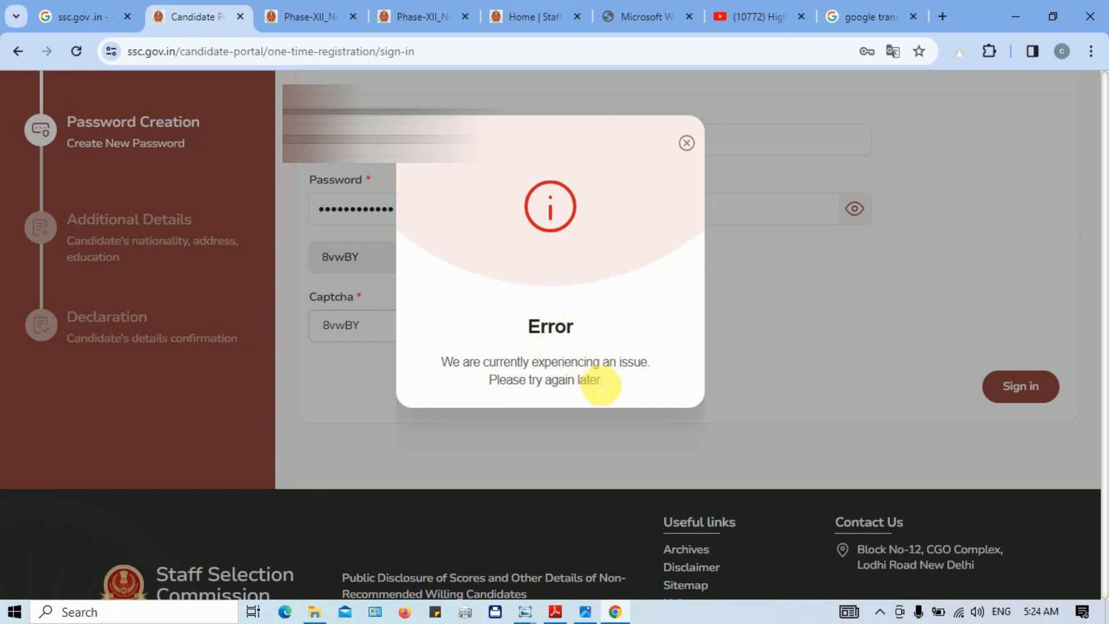
{"action": "left_click", "coordinate": [687, 143]}
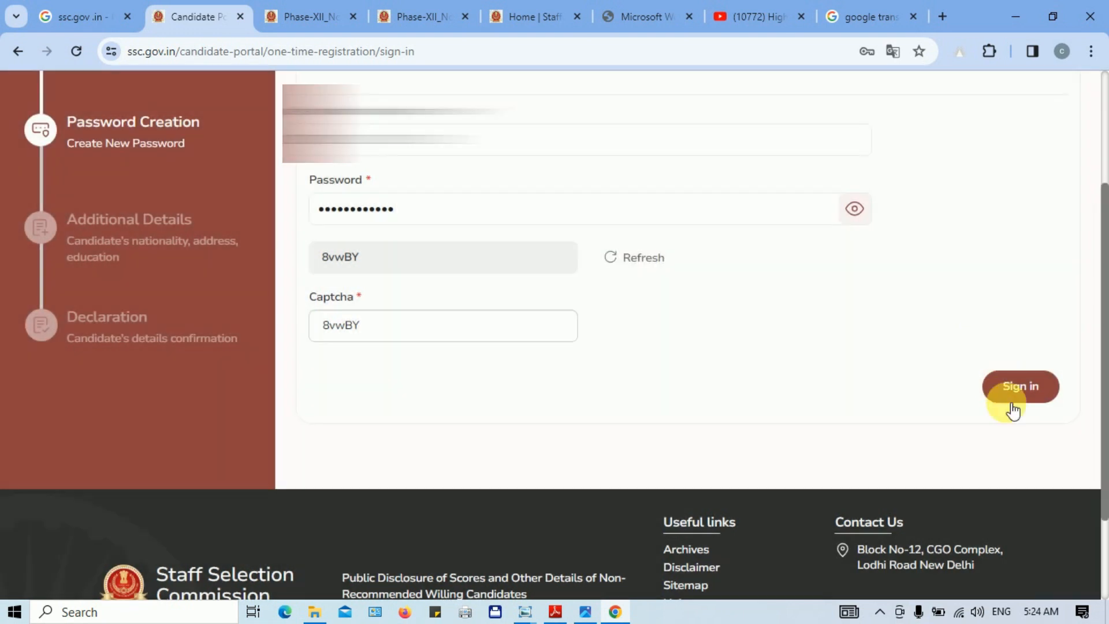
{"action": "left_click", "coordinate": [1020, 393]}
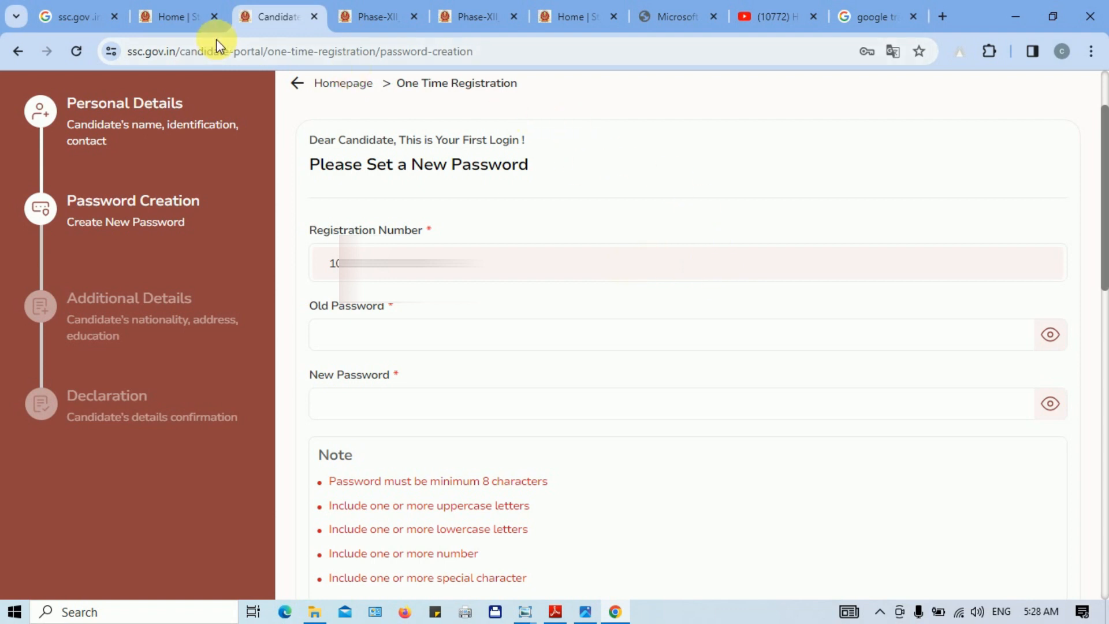
{"action": "left_click", "coordinate": [173, 18]}
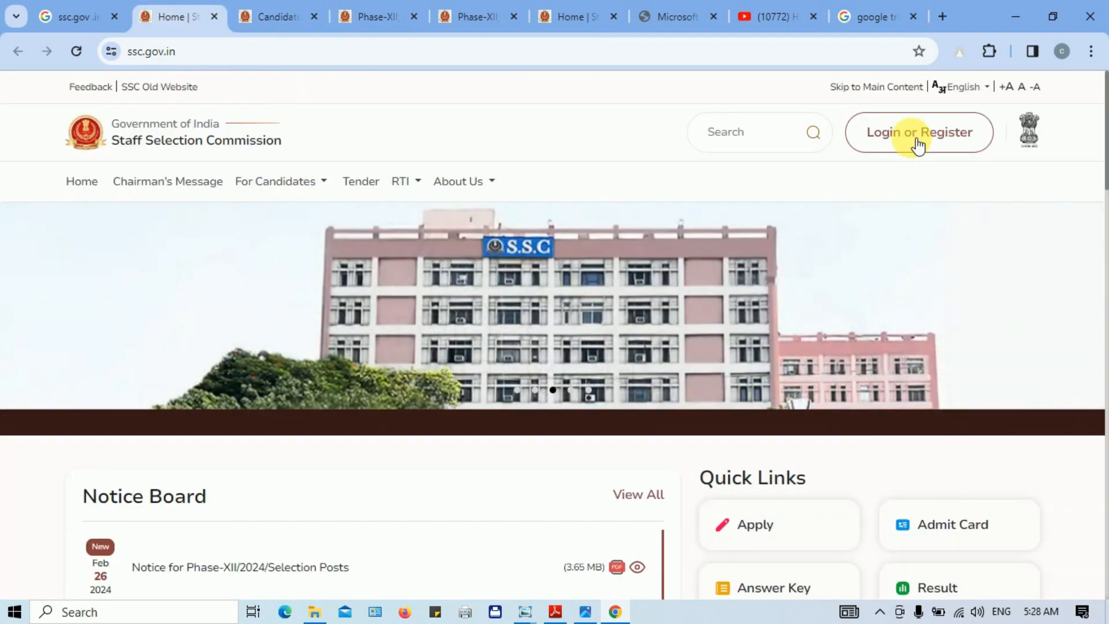
{"action": "left_click", "coordinate": [919, 144]}
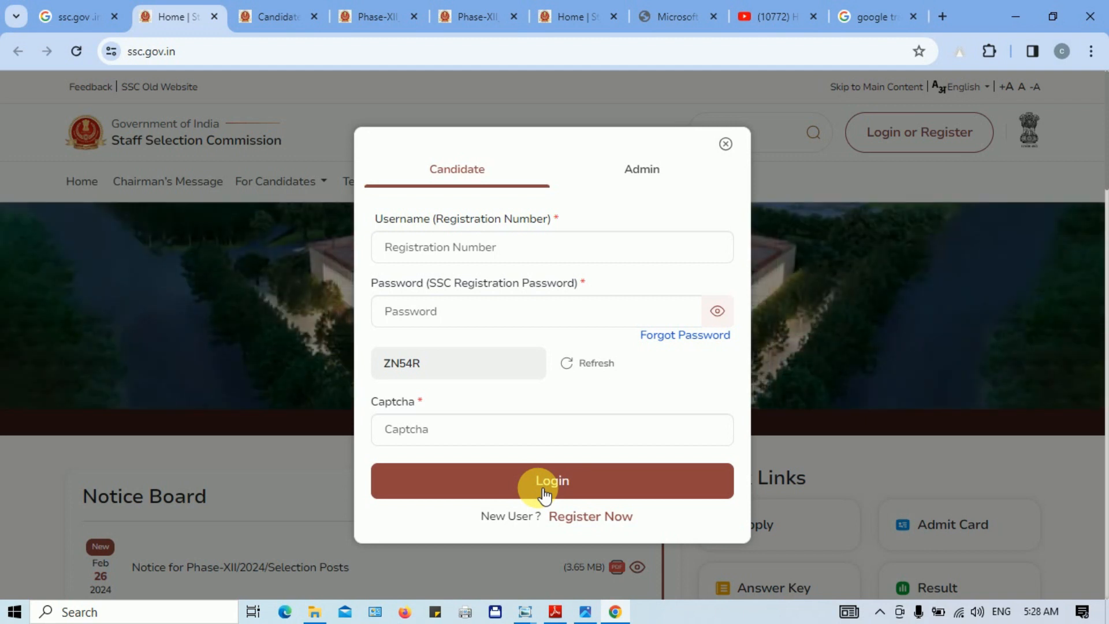
{"action": "left_click", "coordinate": [725, 143]}
{"action": "left_click", "coordinate": [263, 16]}
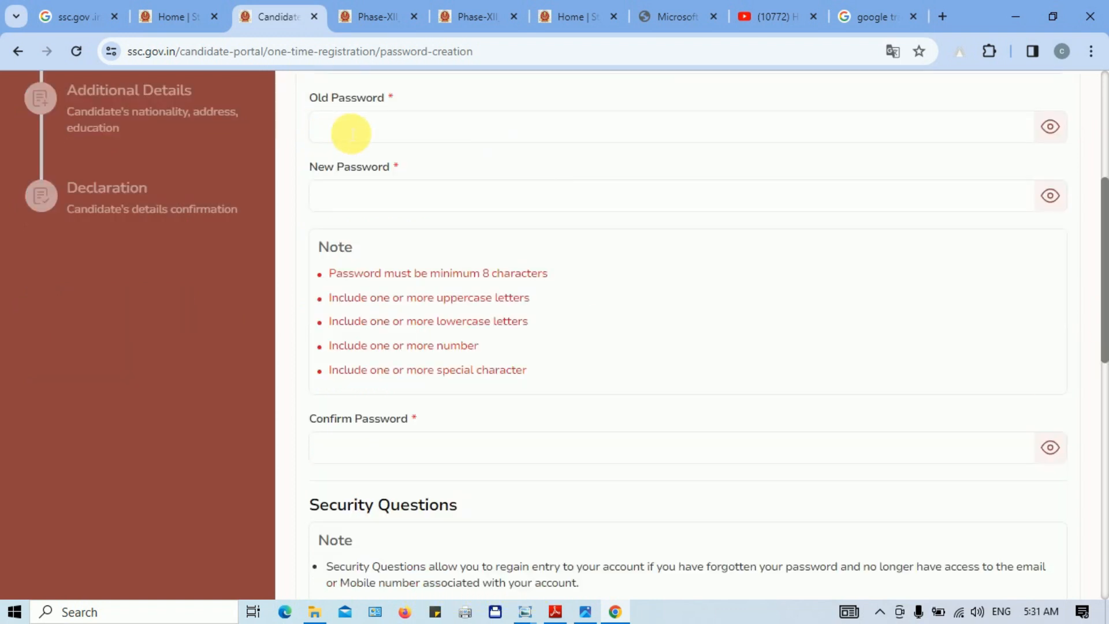
Step: Fill the old password and type a new password meeting every rule, checking it via the eye icon
{"action": "left_click", "coordinate": [350, 136]}
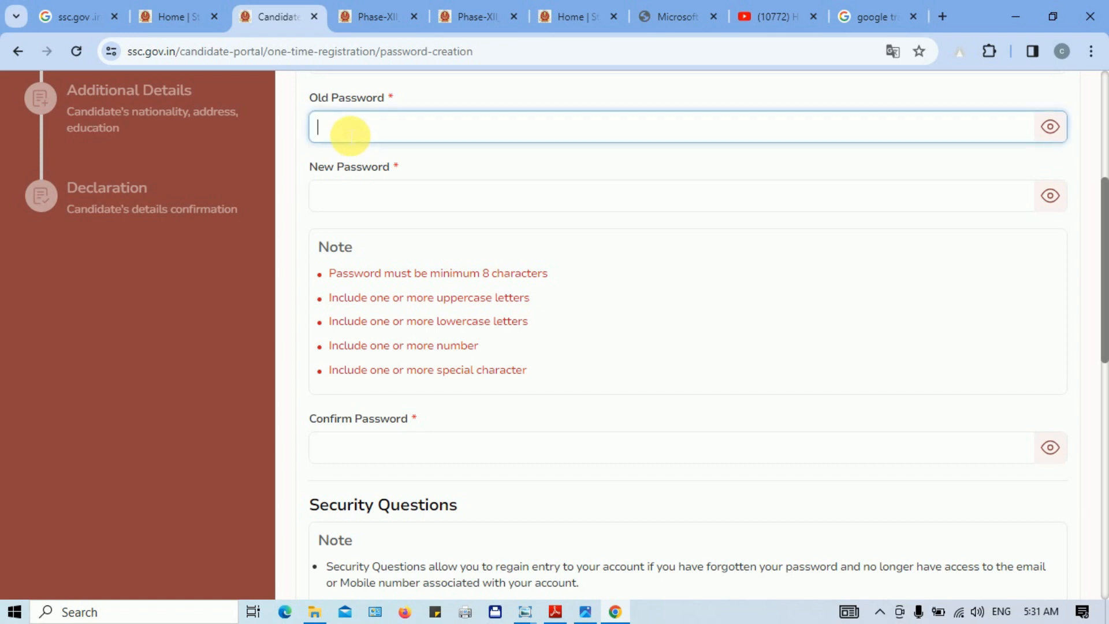
{"action": "left_click", "coordinate": [374, 200]}
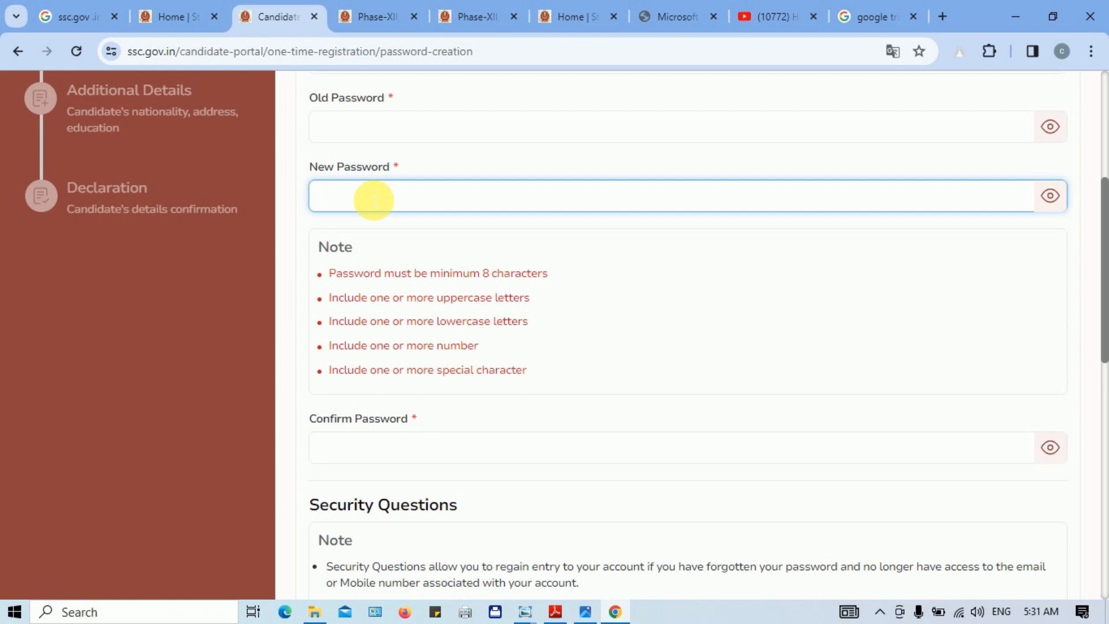
{"action": "type", "text": "A"}
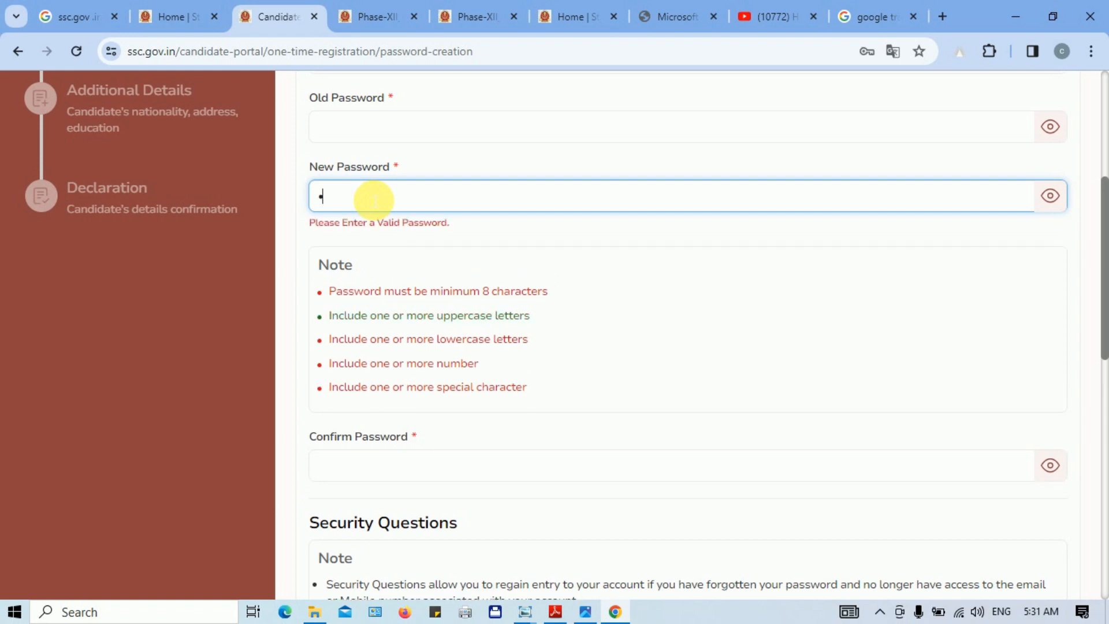
{"action": "type", "text": "••••"}
{"action": "left_click", "coordinate": [1050, 197]}
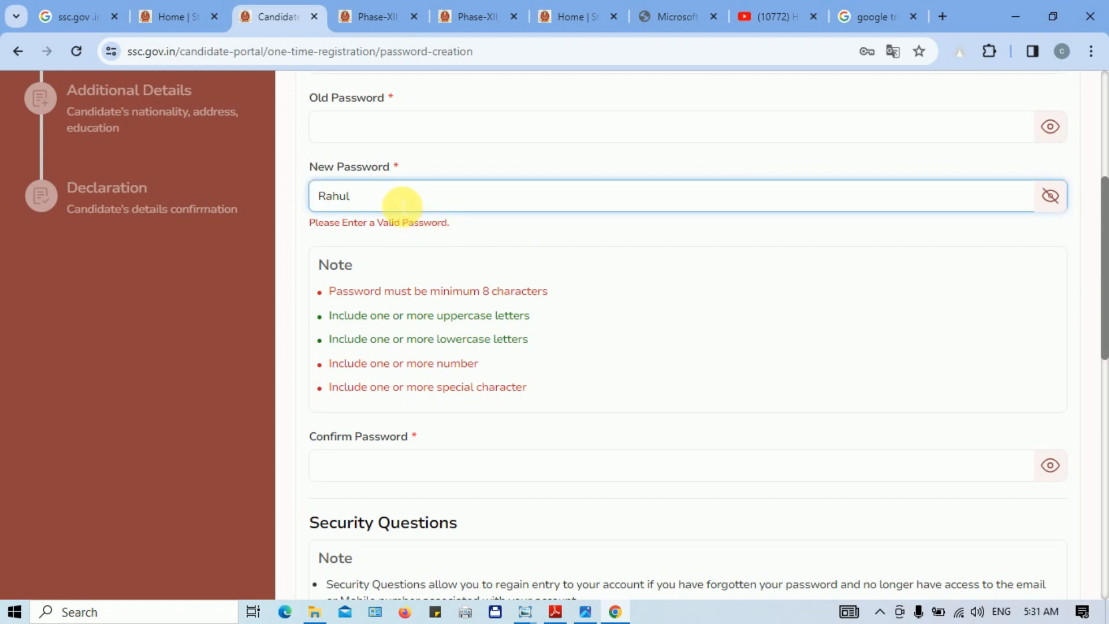
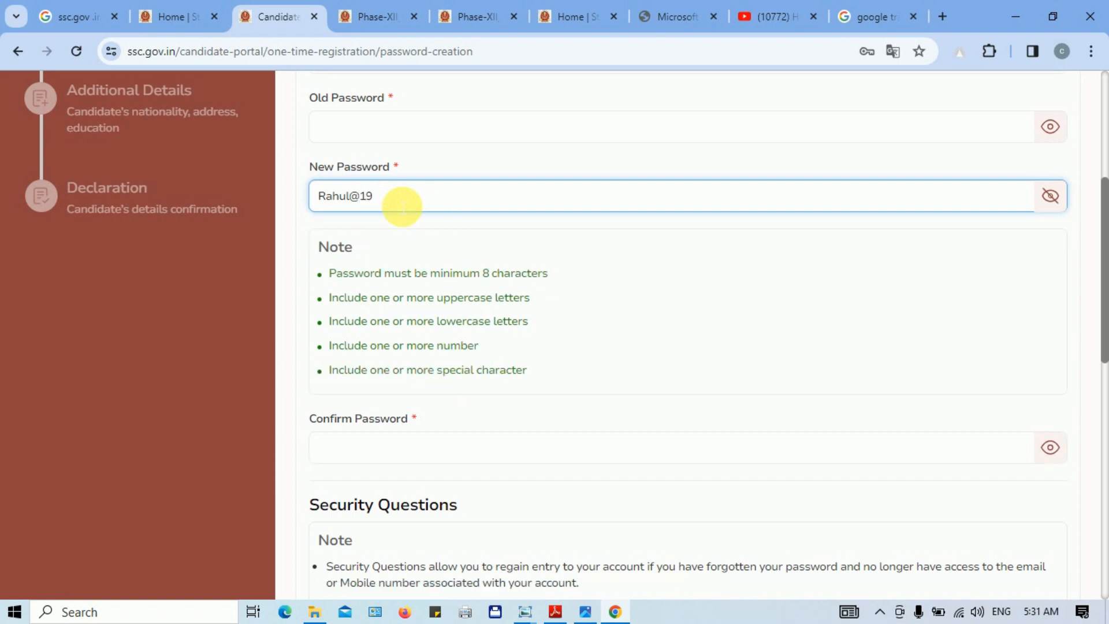
{"action": "left_click", "coordinate": [424, 452]}
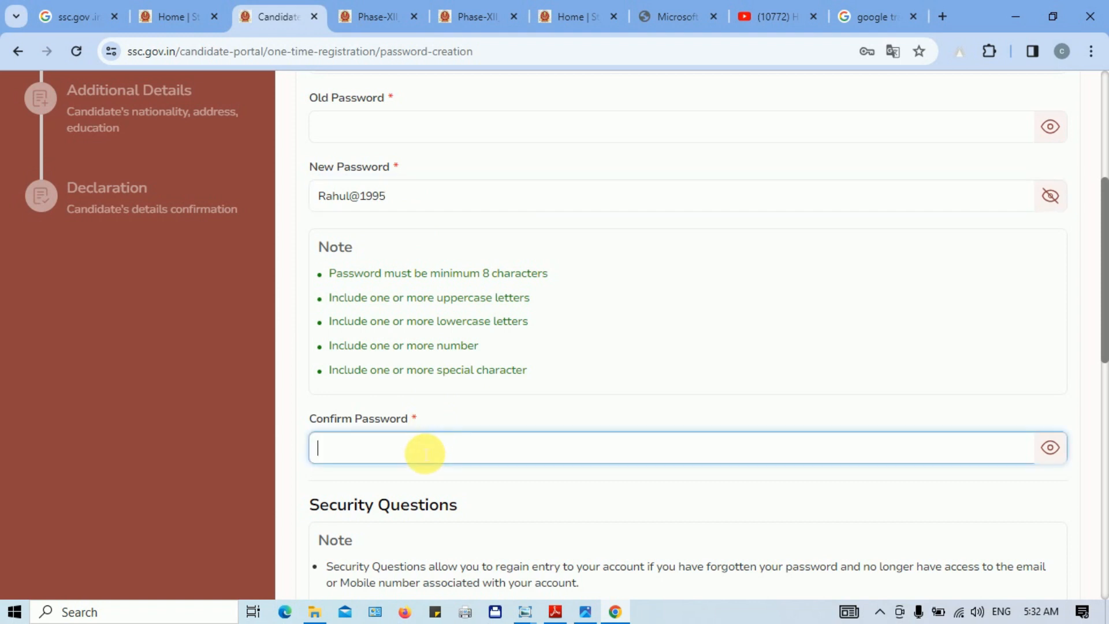
{"action": "mouse_move", "coordinate": [1101, 297]}
{"action": "left_mouse_down"}
{"action": "mouse_move", "coordinate": [1106, 430]}
{"action": "mouse_move", "coordinate": [1102, 309]}
{"action": "left_mouse_up"}
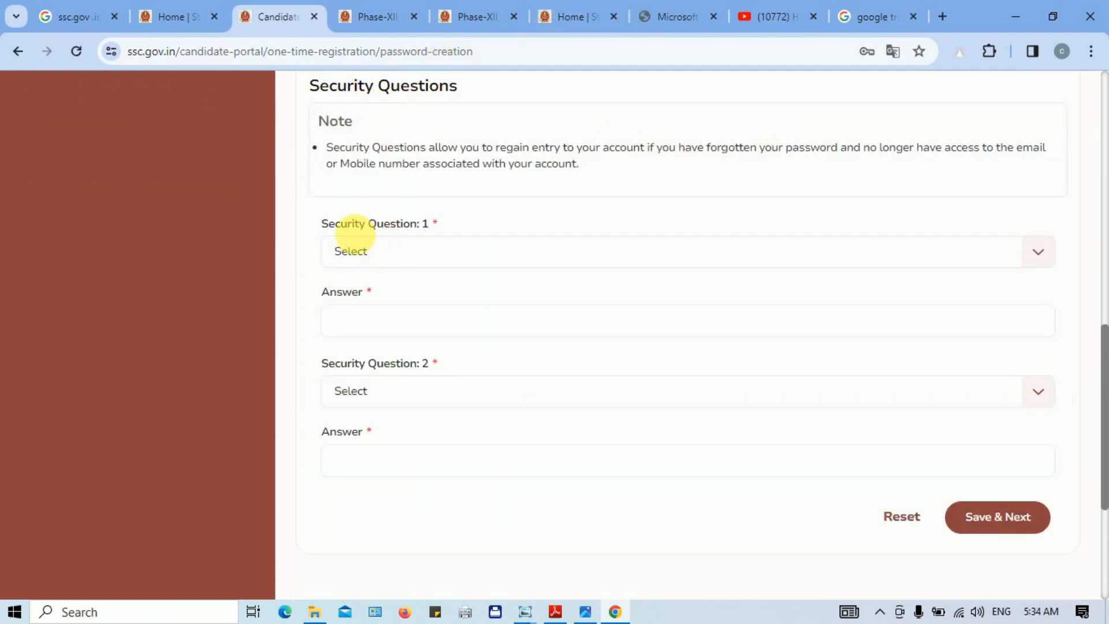
Step: Pick the birth-city and first-school security questions, answer them, and acknowledge the password-created message
{"action": "left_click", "coordinate": [416, 252]}
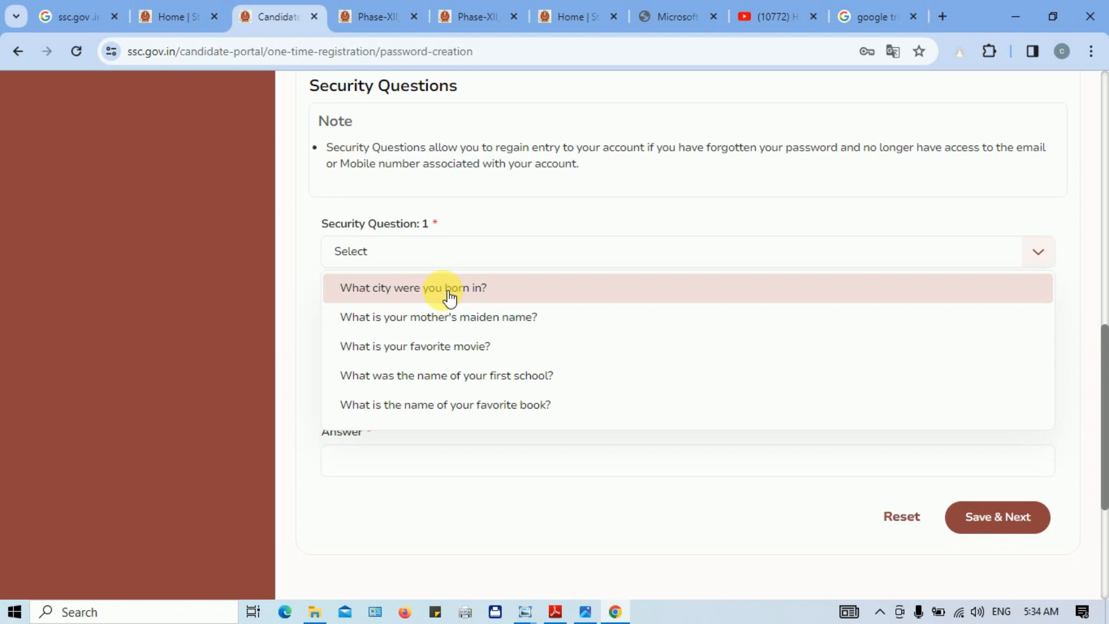
{"action": "left_click", "coordinate": [417, 288]}
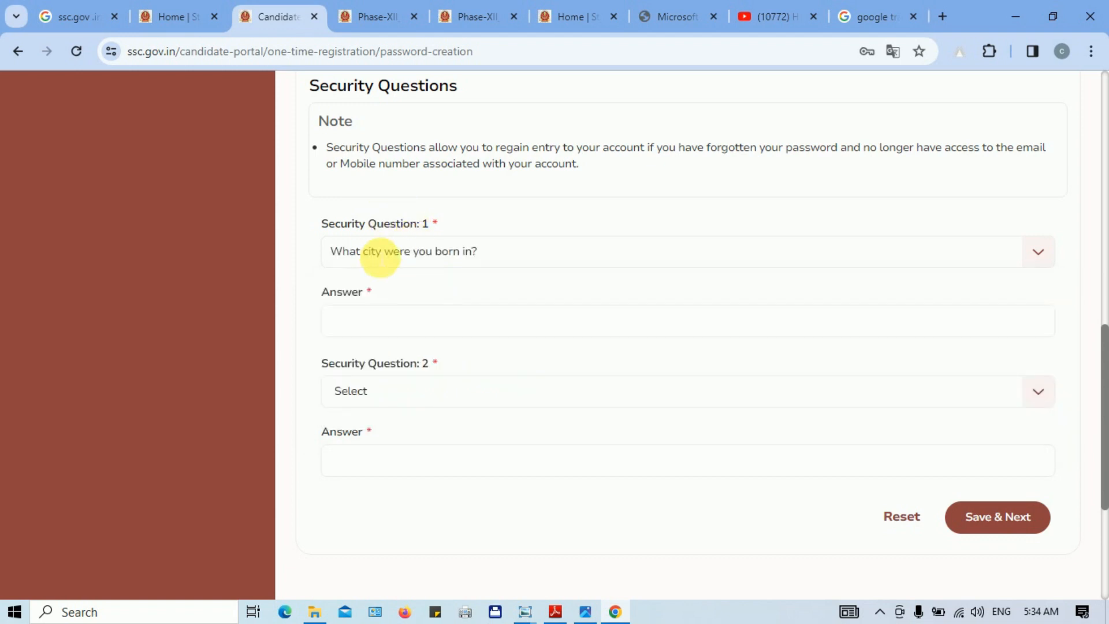
{"action": "left_click", "coordinate": [392, 331]}
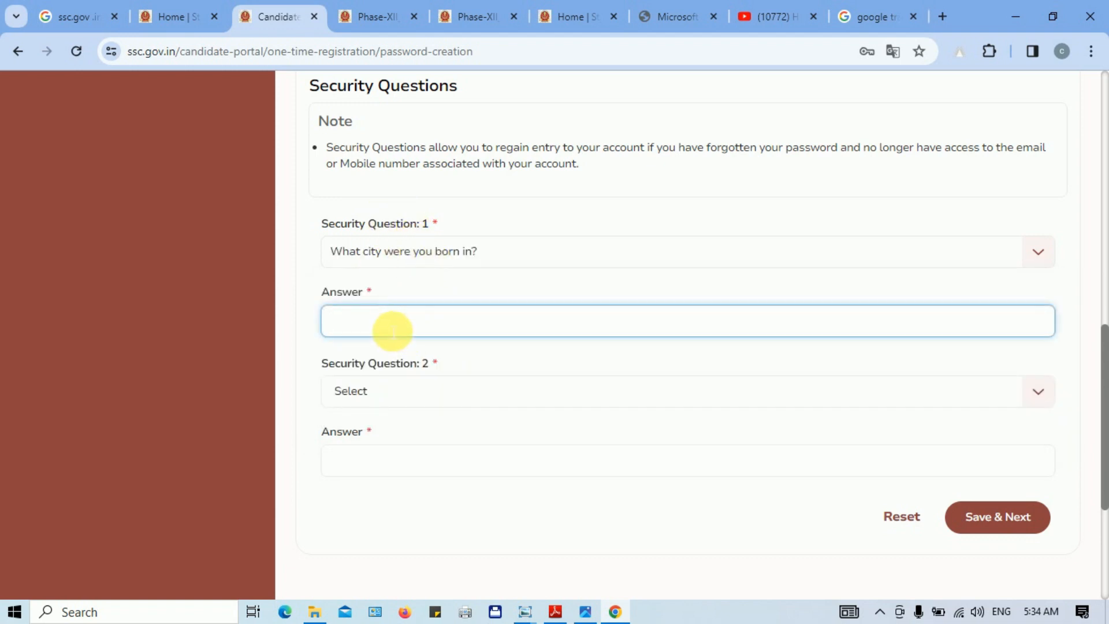
{"action": "left_click", "coordinate": [422, 396]}
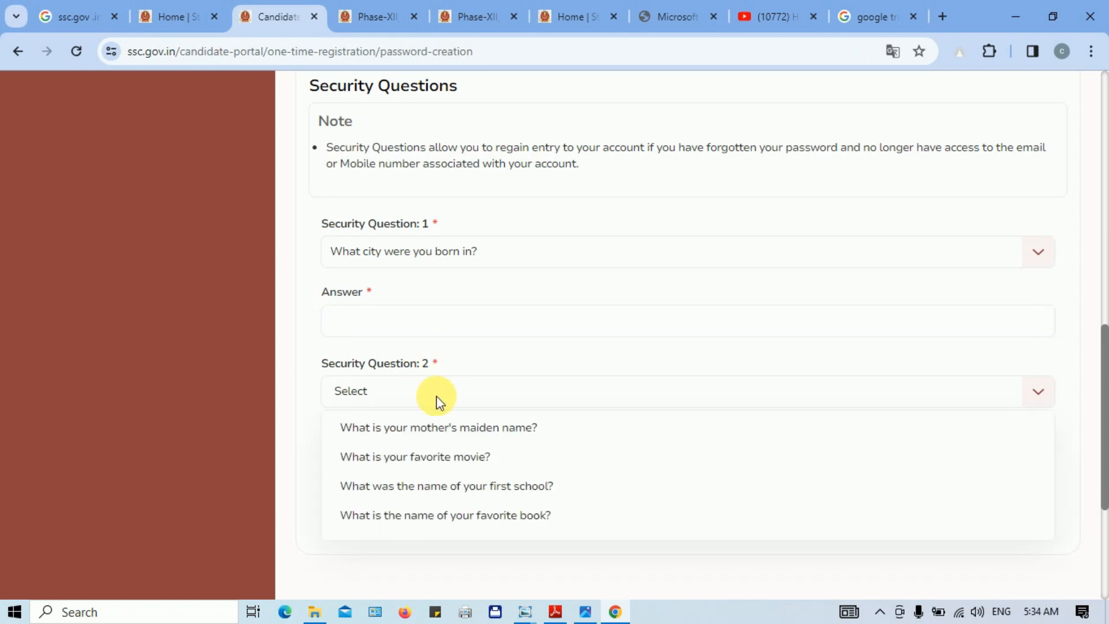
{"action": "left_click", "coordinate": [466, 498]}
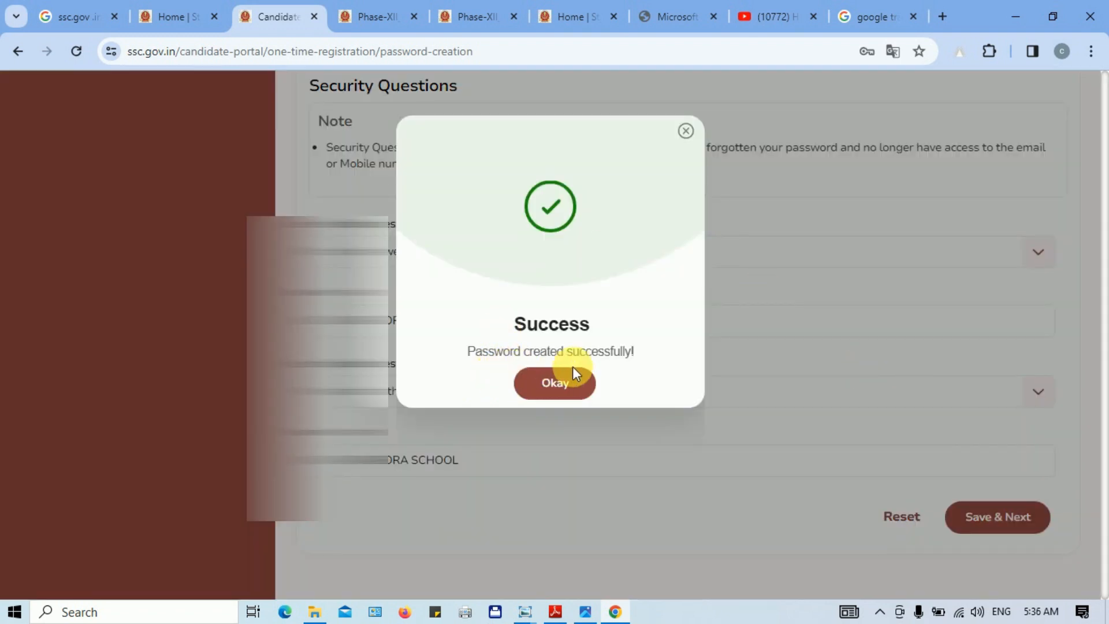
{"action": "left_click", "coordinate": [568, 386]}
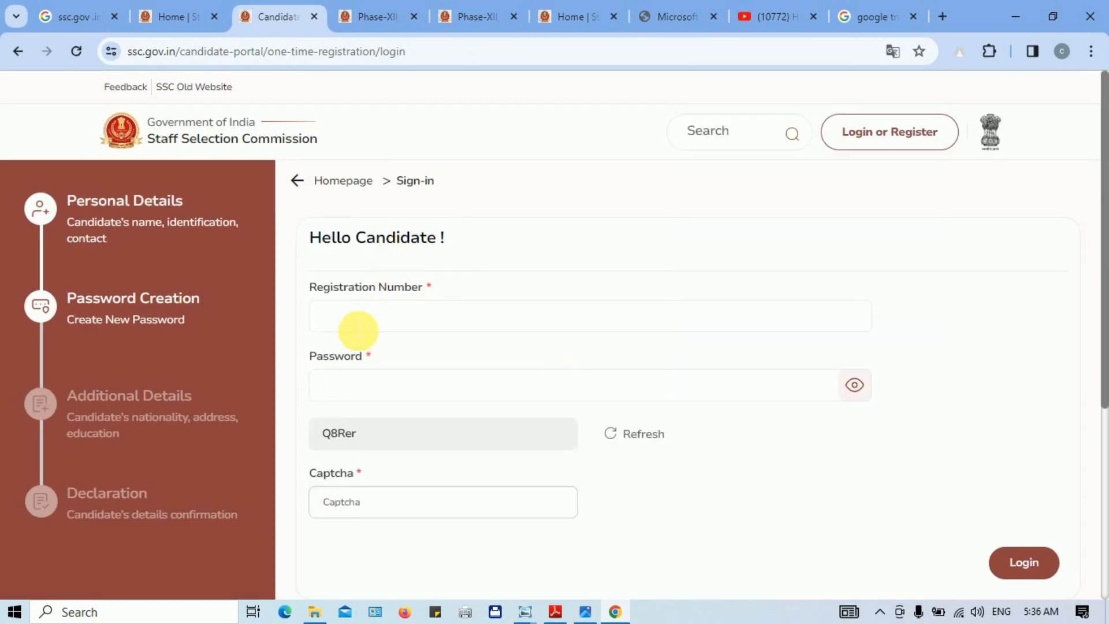
Step: Fill in the registration number, password and captcha to log in again
{"action": "left_click", "coordinate": [359, 325]}
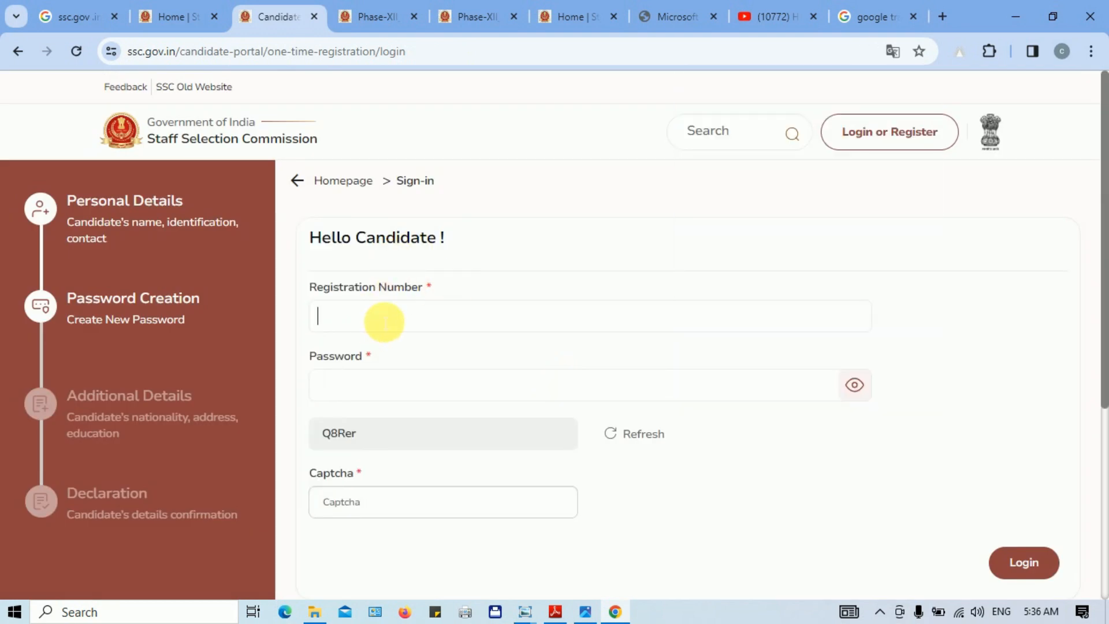
{"action": "left_click", "coordinate": [359, 390]}
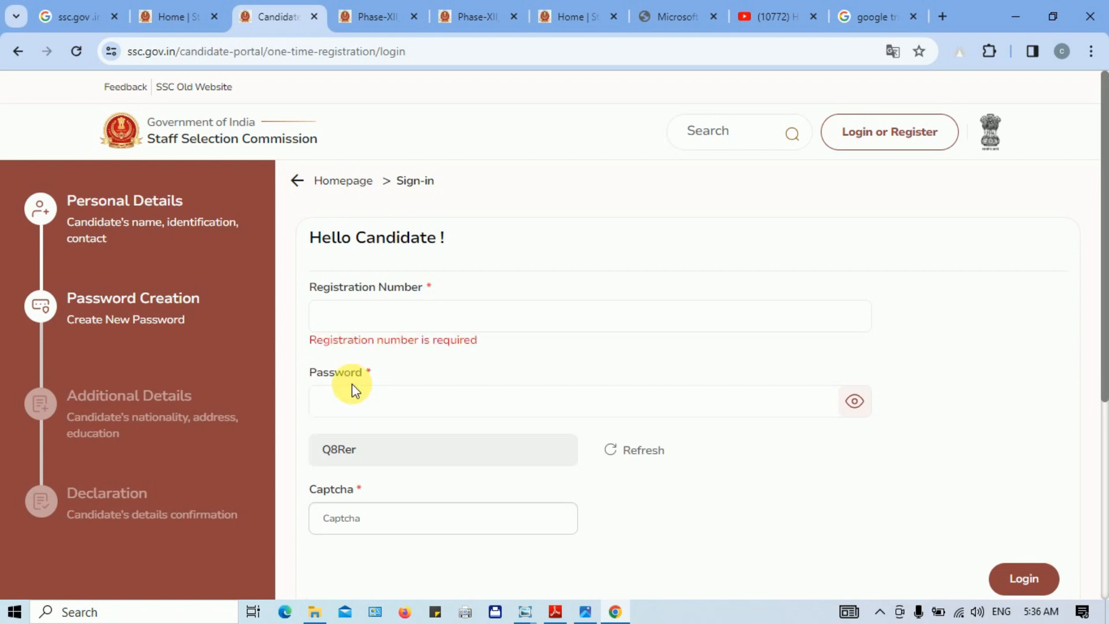
{"action": "left_click", "coordinate": [380, 529]}
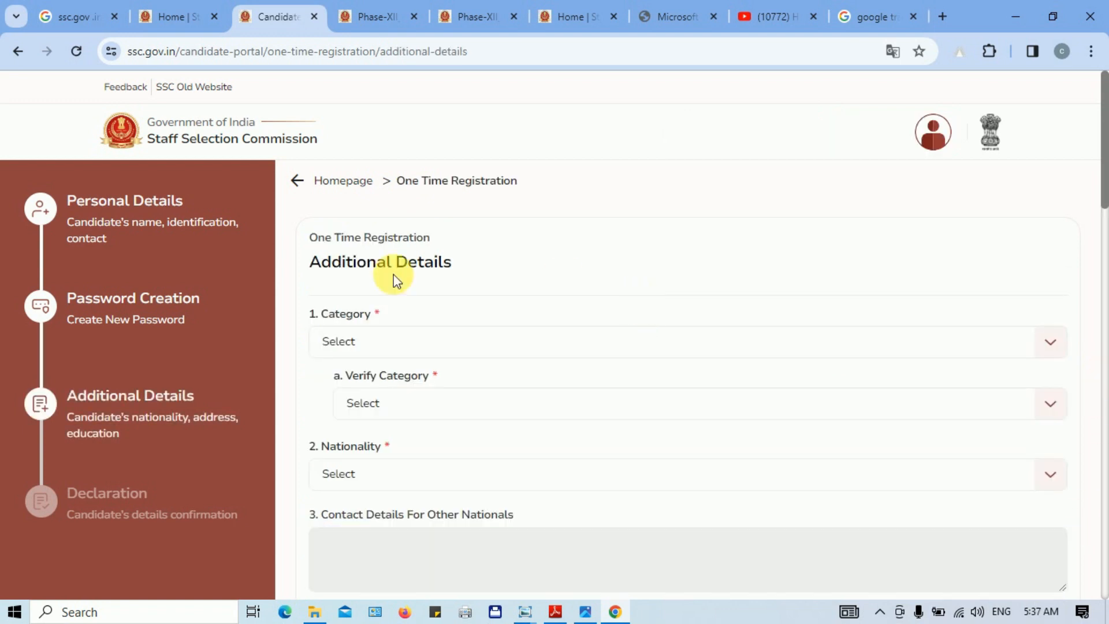
{"action": "left_click_drag", "start_coordinate": [334, 278], "coordinate": [441, 276]}
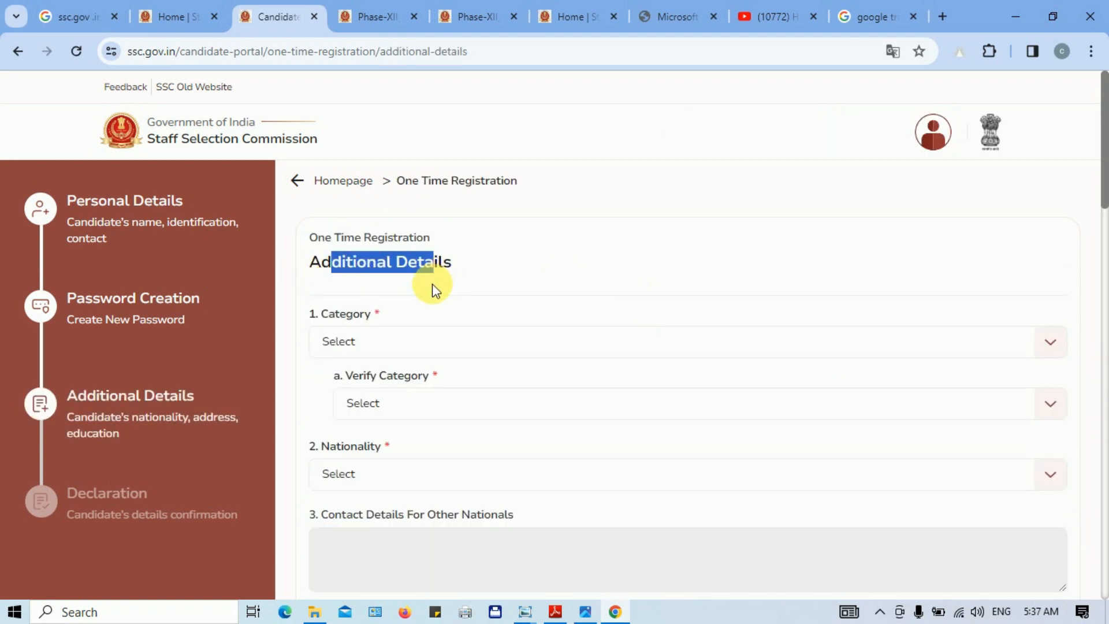
{"action": "left_click", "coordinate": [433, 284]}
{"action": "left_click", "coordinate": [358, 339]}
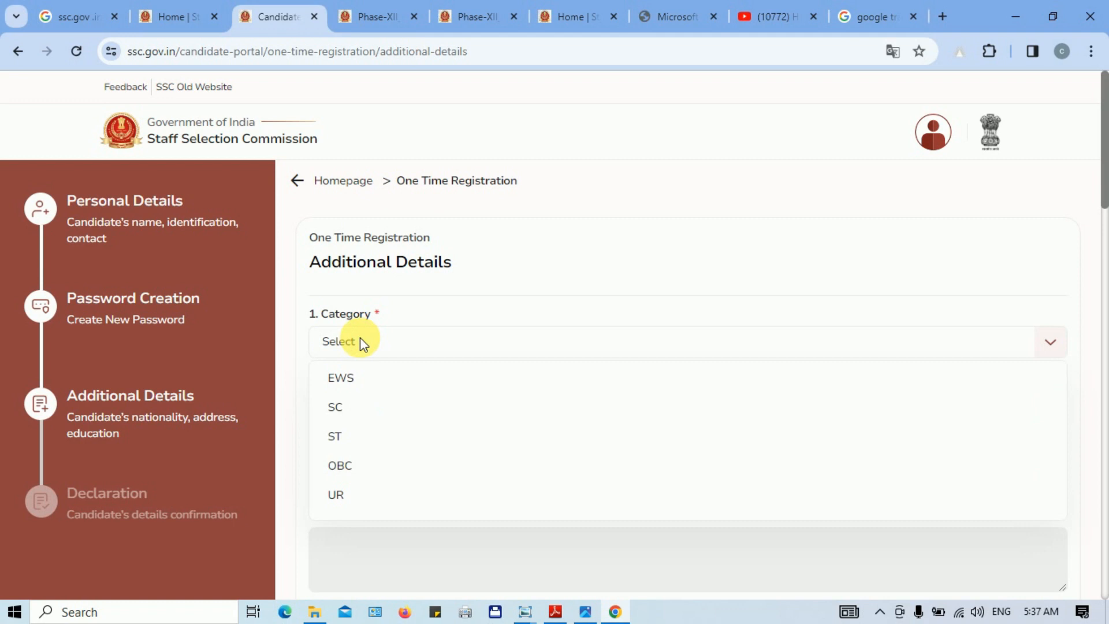
{"action": "left_click", "coordinate": [364, 476]}
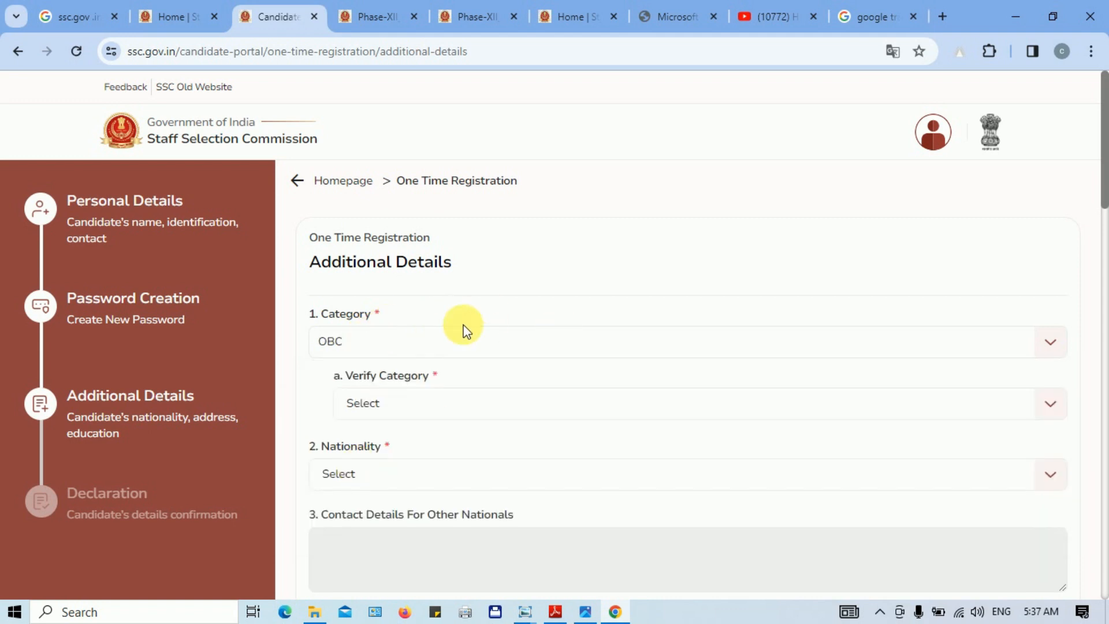
{"action": "left_click", "coordinate": [415, 405]}
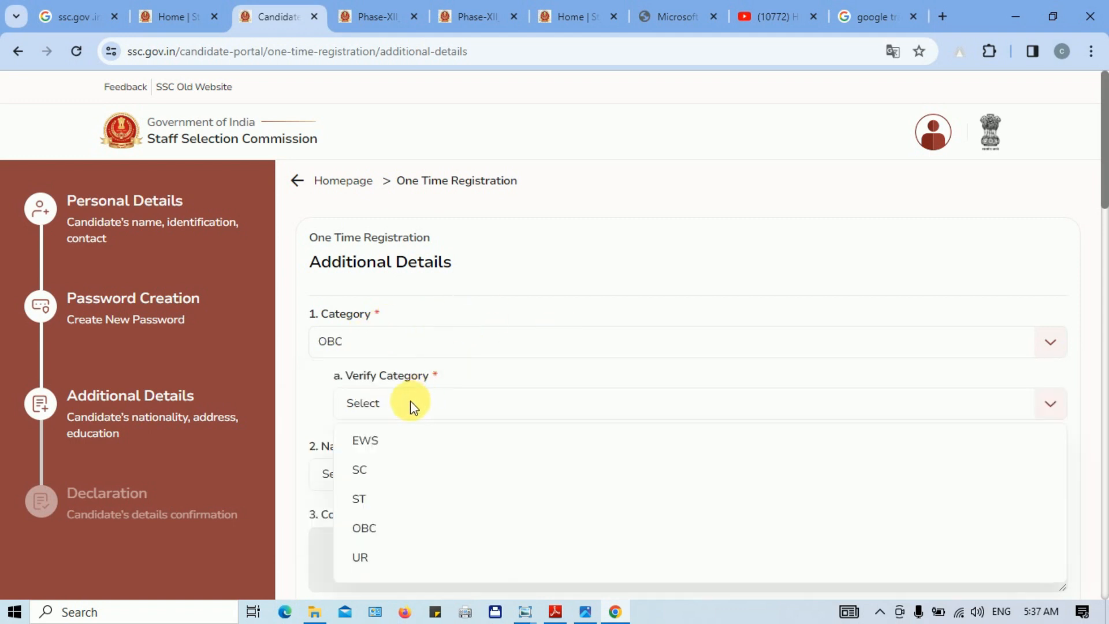
{"action": "left_click", "coordinate": [392, 531]}
{"action": "left_click", "coordinate": [360, 480]}
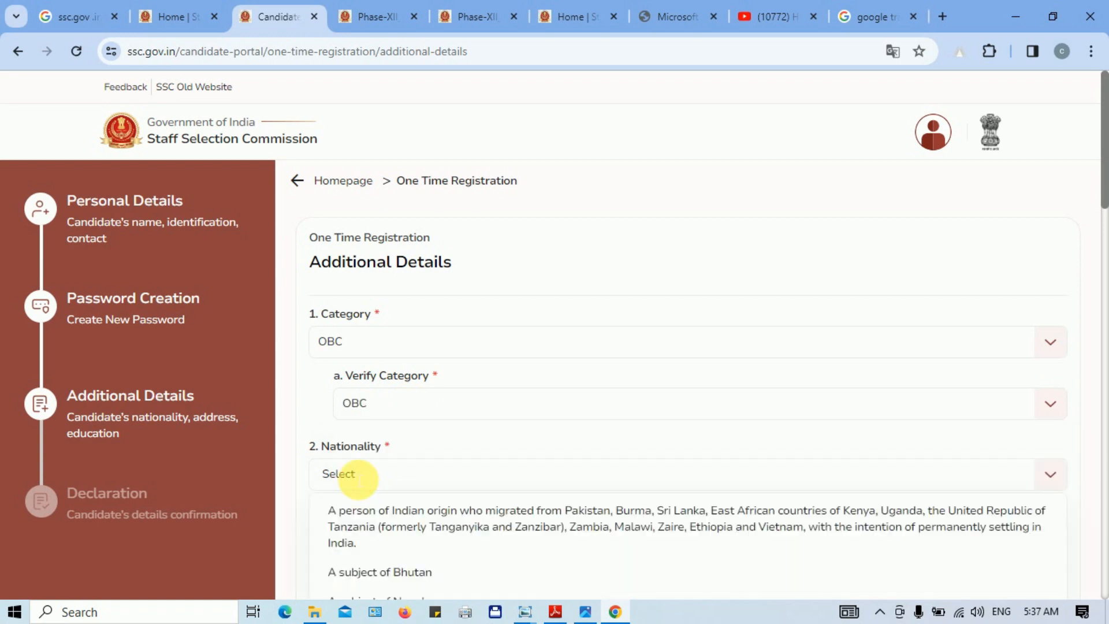
{"action": "scroll", "coordinate": [359, 473], "scroll_direction": "down", "scroll_amount": 5}
{"action": "left_click", "coordinate": [421, 186]}
{"action": "left_click", "coordinate": [424, 186]}
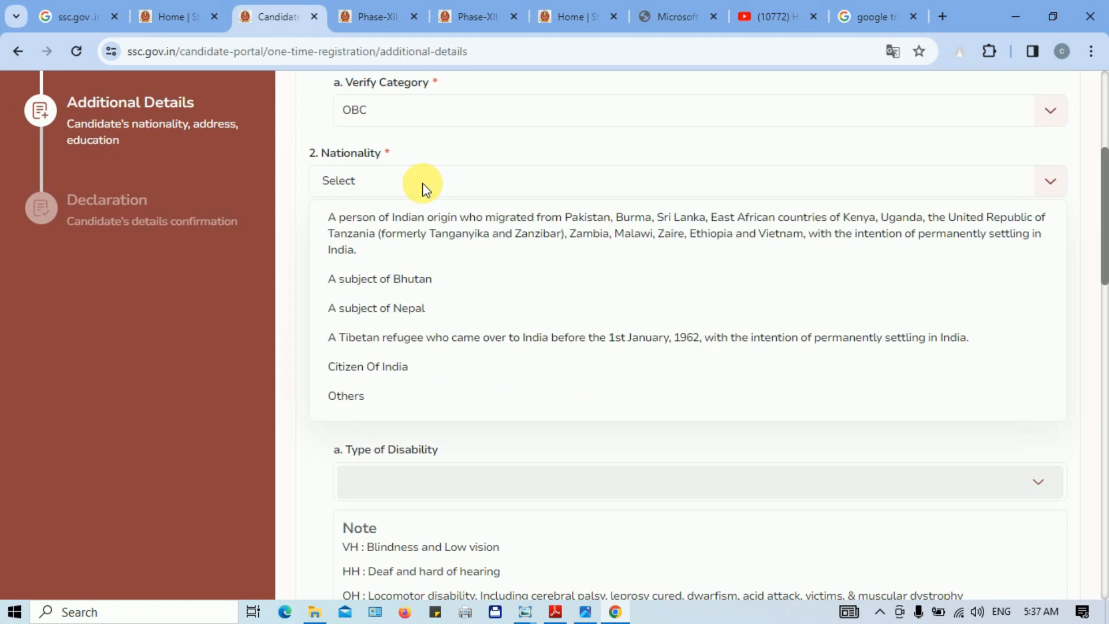
{"action": "left_click", "coordinate": [366, 368]}
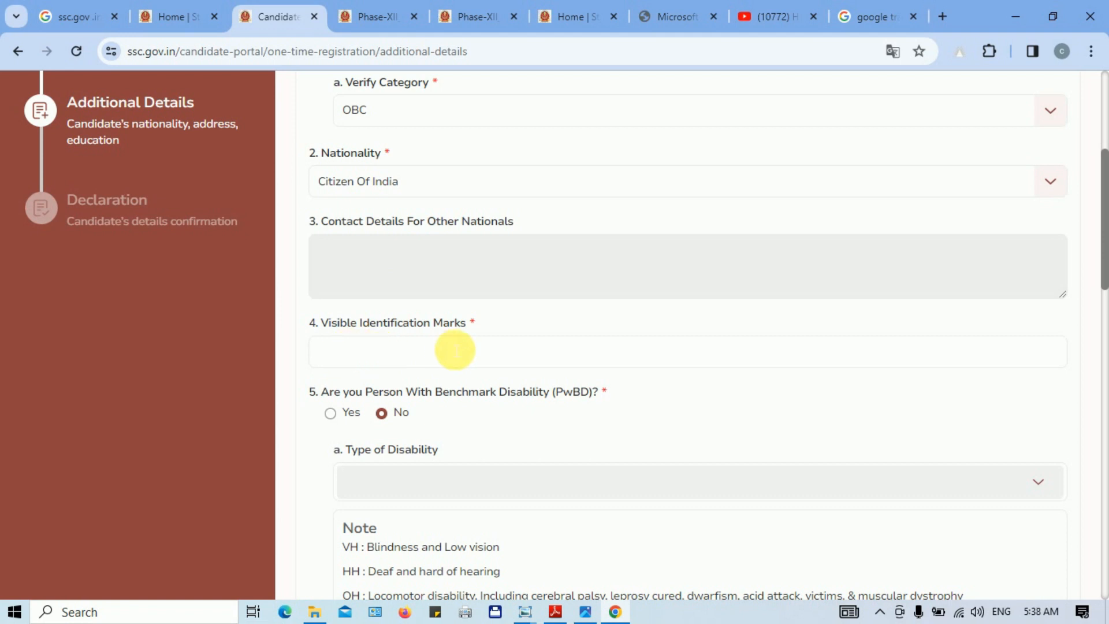
{"action": "left_click", "coordinate": [428, 356]}
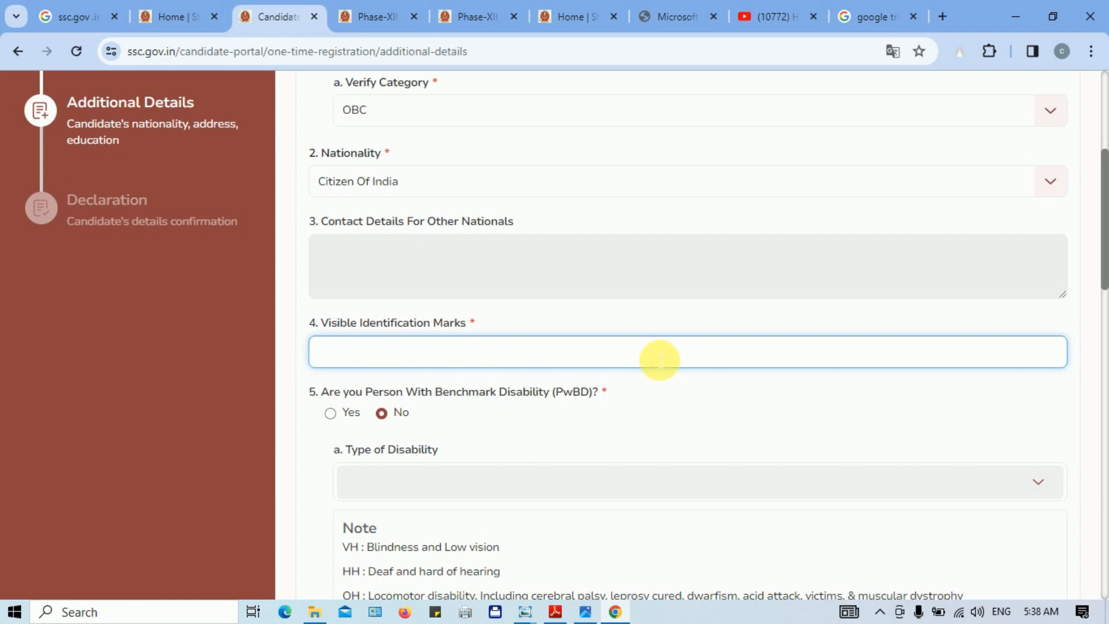
{"action": "left_click_drag", "start_coordinate": [1106, 241], "coordinate": [1103, 302]}
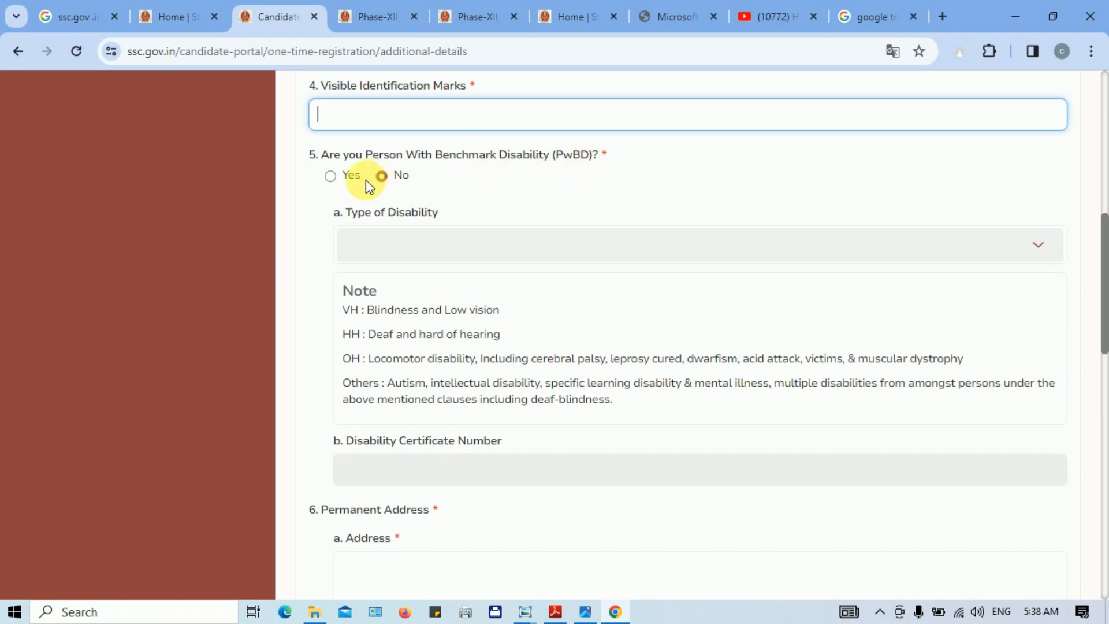
{"action": "left_click", "coordinate": [330, 177]}
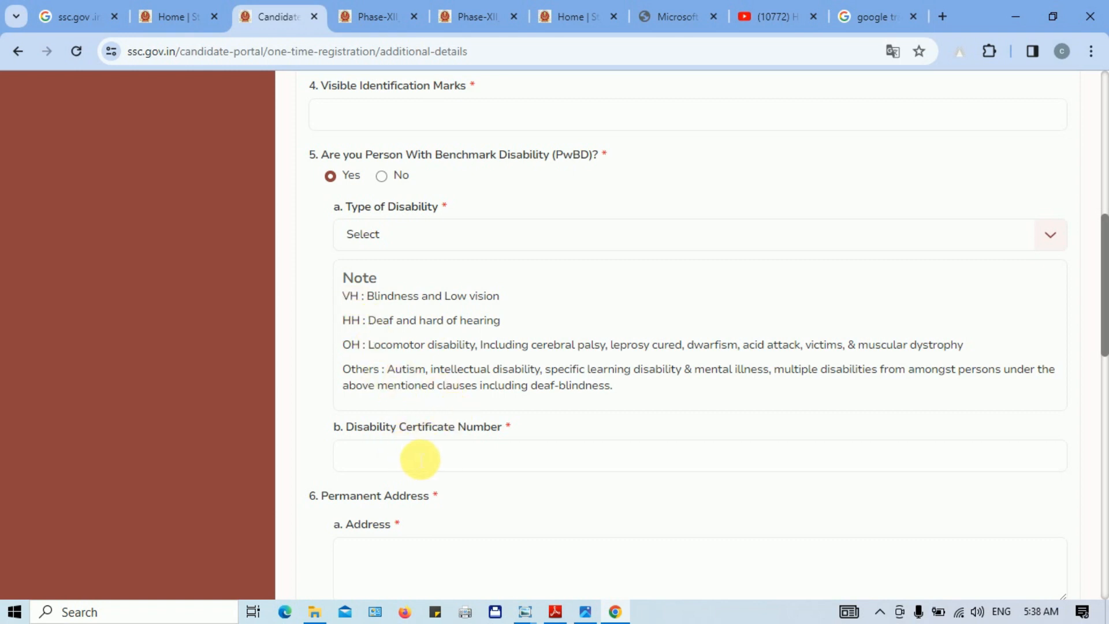
{"action": "left_click", "coordinate": [382, 176]}
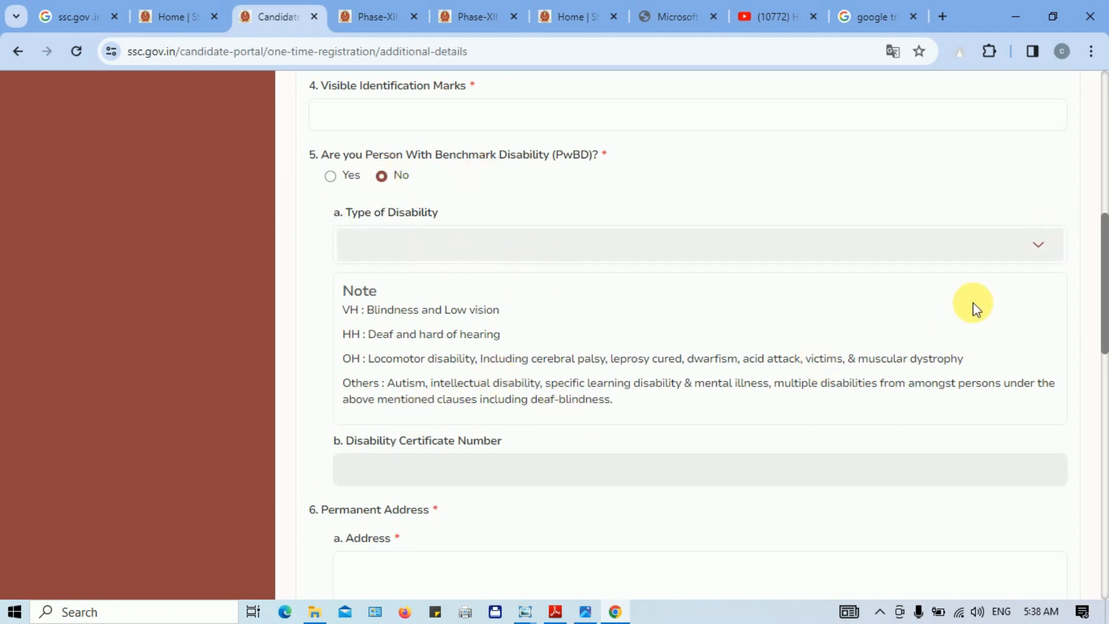
{"action": "left_click_drag", "start_coordinate": [1102, 265], "coordinate": [1103, 370]}
{"action": "left_click", "coordinate": [382, 225]}
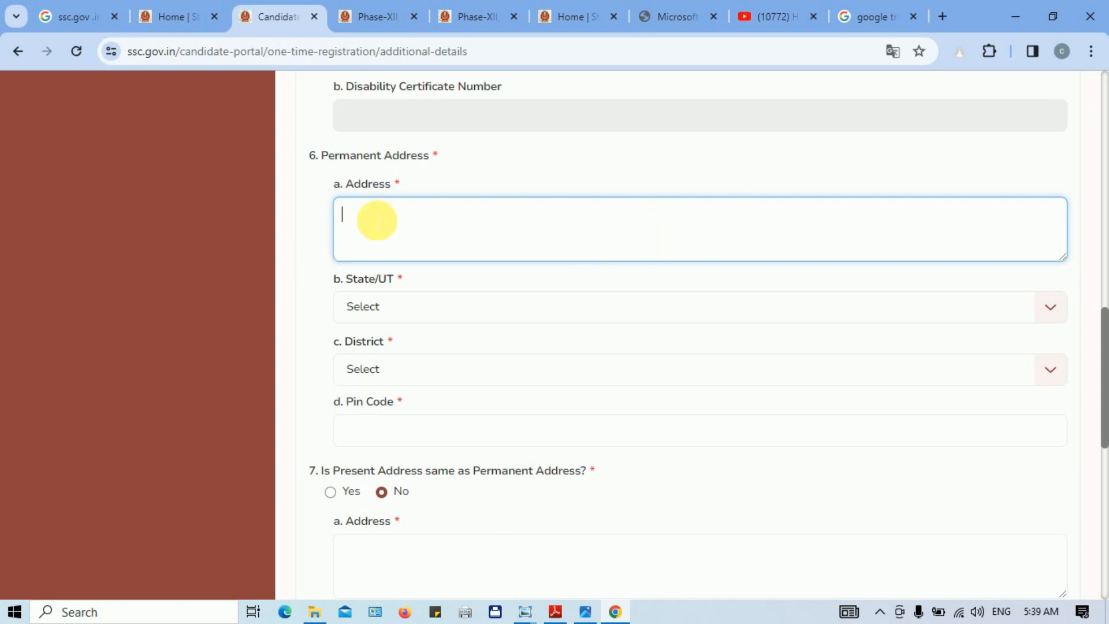
Step: Set the permanent address State/UT to Bihar and District to Banka
{"action": "left_click", "coordinate": [388, 312]}
{"action": "scroll", "coordinate": [743, 470], "scroll_direction": "up", "scroll_amount": 1}
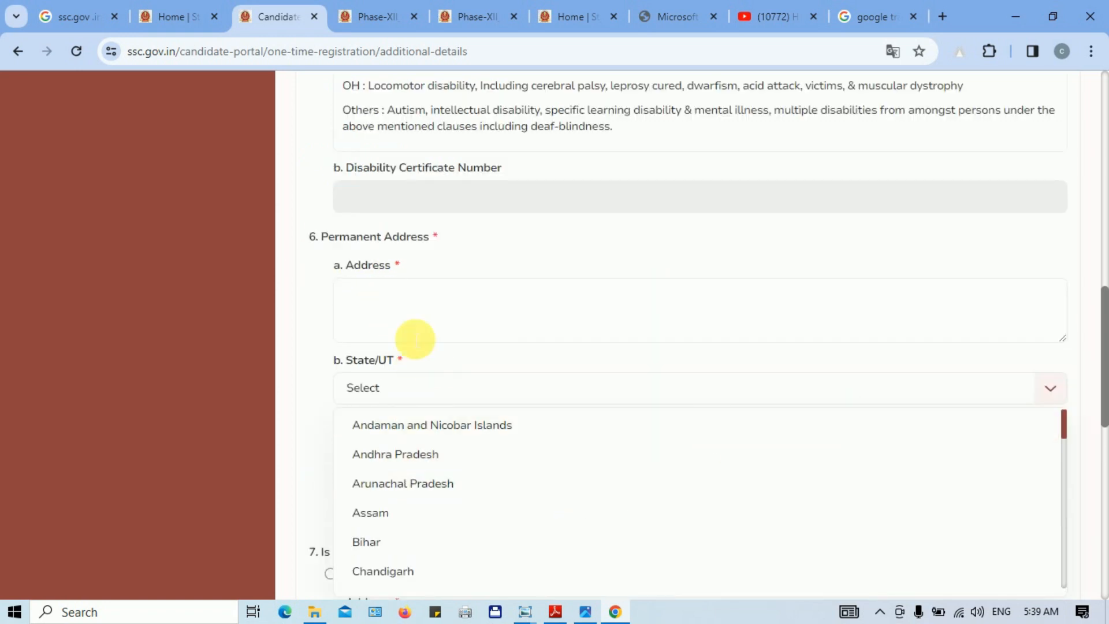
{"action": "left_click", "coordinate": [414, 389]}
{"action": "left_click", "coordinate": [398, 386]}
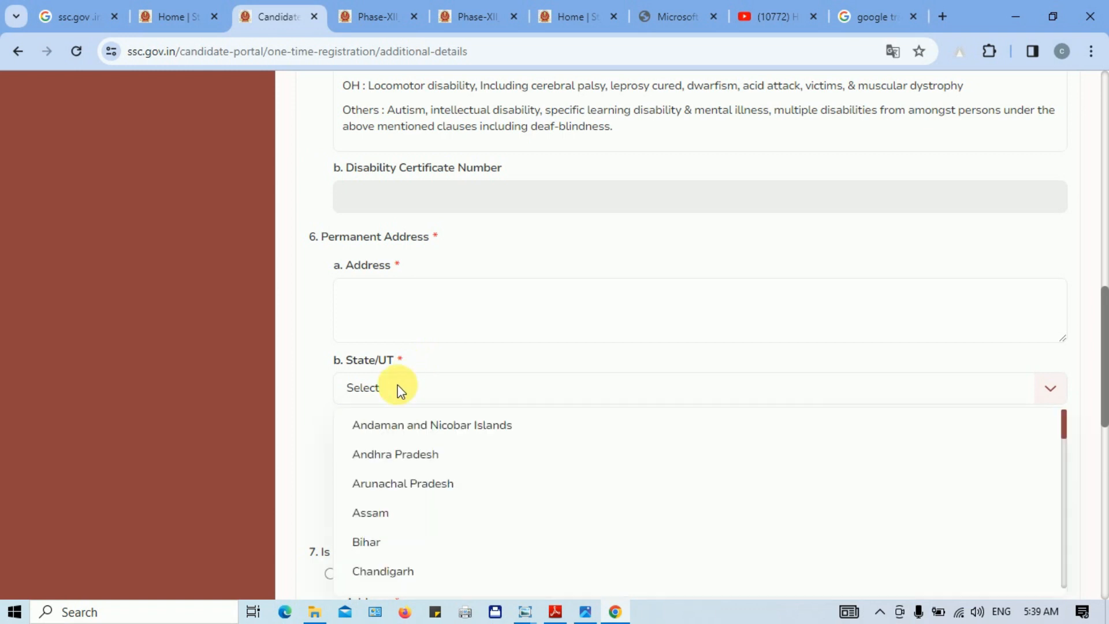
{"action": "left_click", "coordinate": [420, 546]}
{"action": "scroll", "coordinate": [1105, 362], "scroll_direction": "down", "scroll_amount": 1}
{"action": "left_click_drag", "start_coordinate": [1105, 361], "coordinate": [1103, 417]}
{"action": "left_click", "coordinate": [416, 211]}
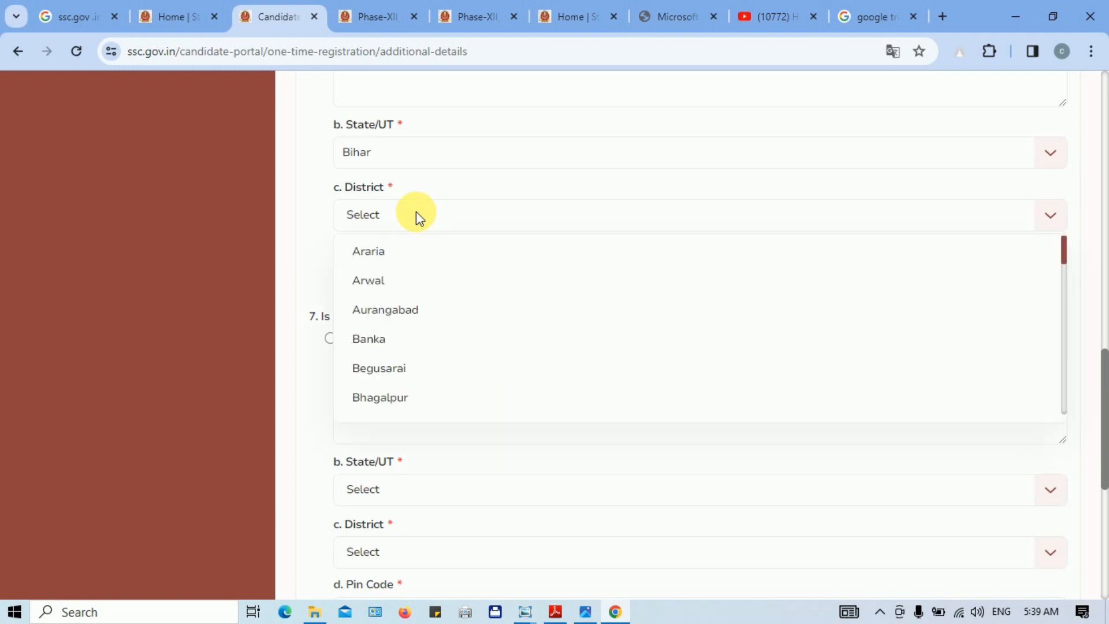
{"action": "left_click", "coordinate": [412, 342]}
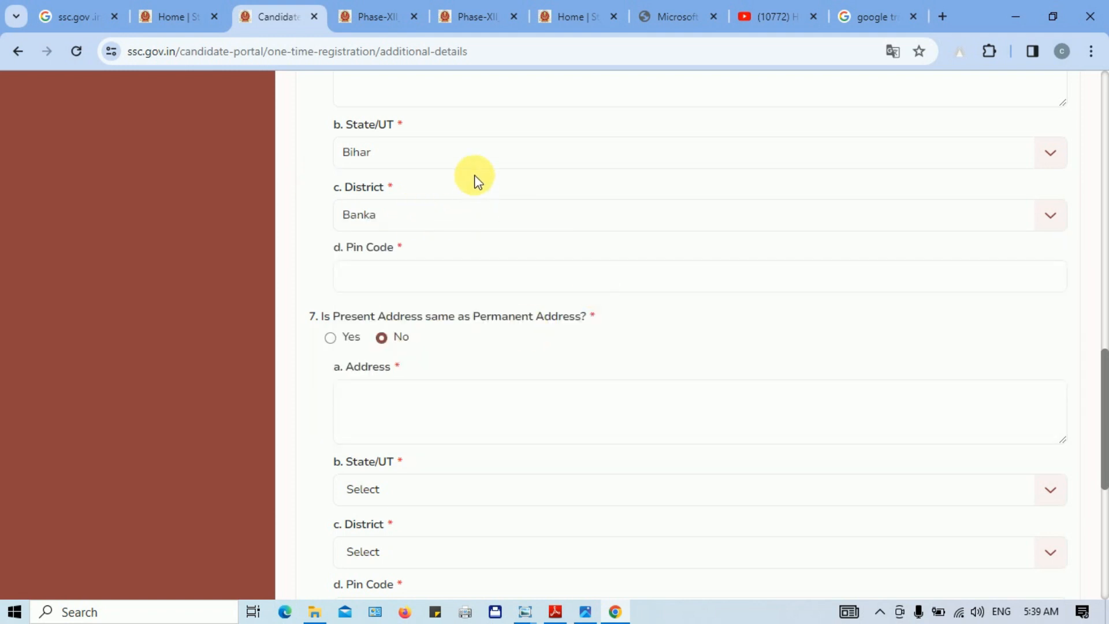
Step: Enter the pin code, mark present address same as permanent, and save the additional details
{"action": "left_click", "coordinate": [412, 282]}
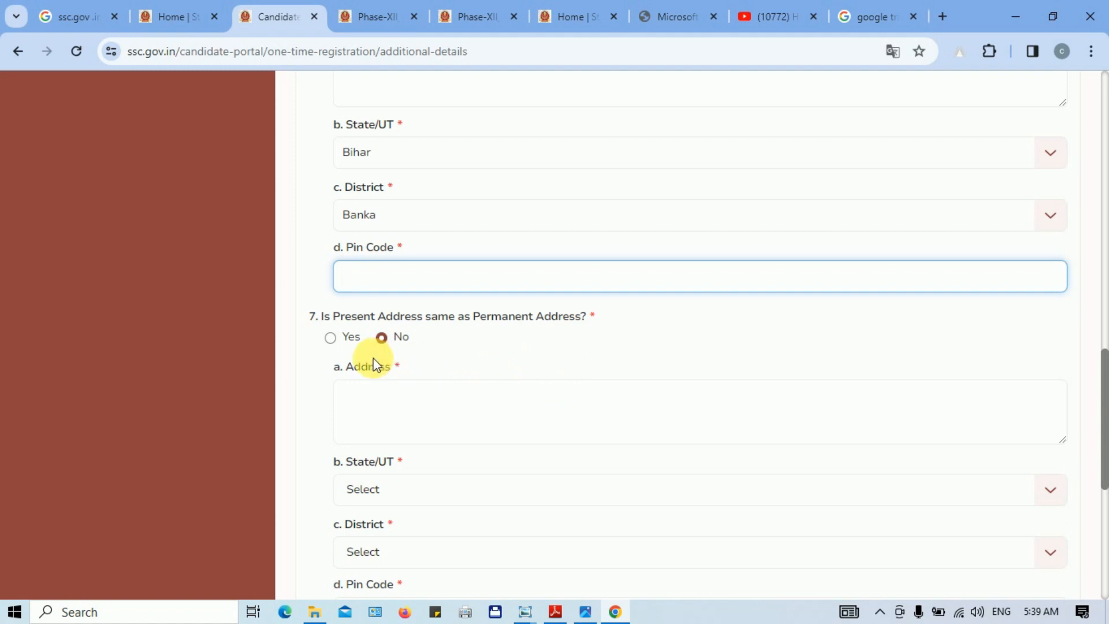
{"action": "left_click", "coordinate": [333, 339]}
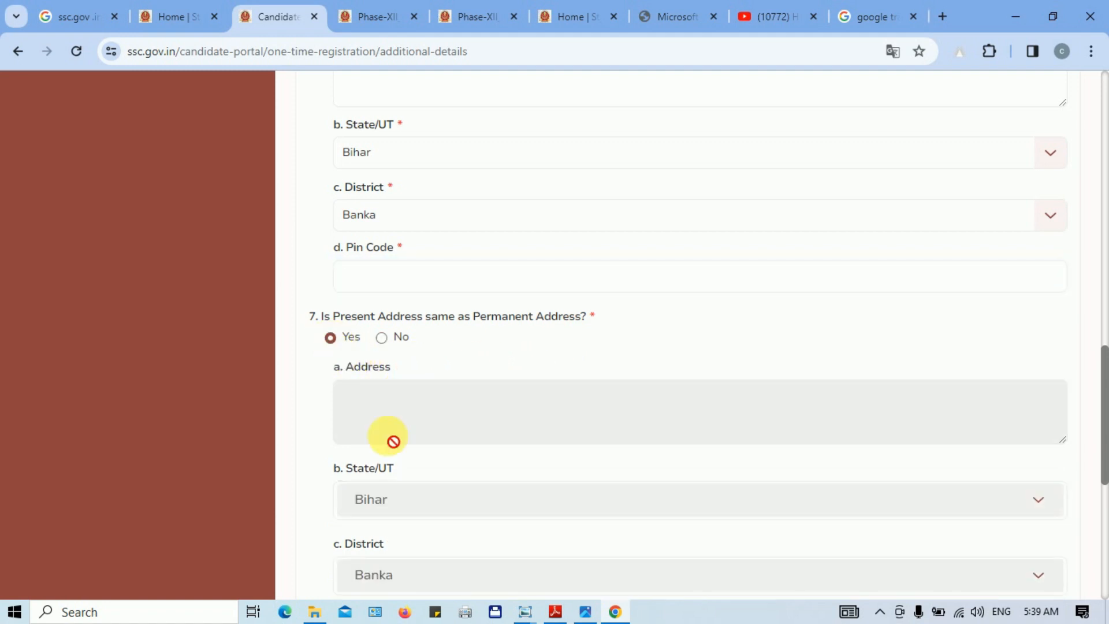
{"action": "left_click_drag", "start_coordinate": [1104, 379], "coordinate": [1105, 447]}
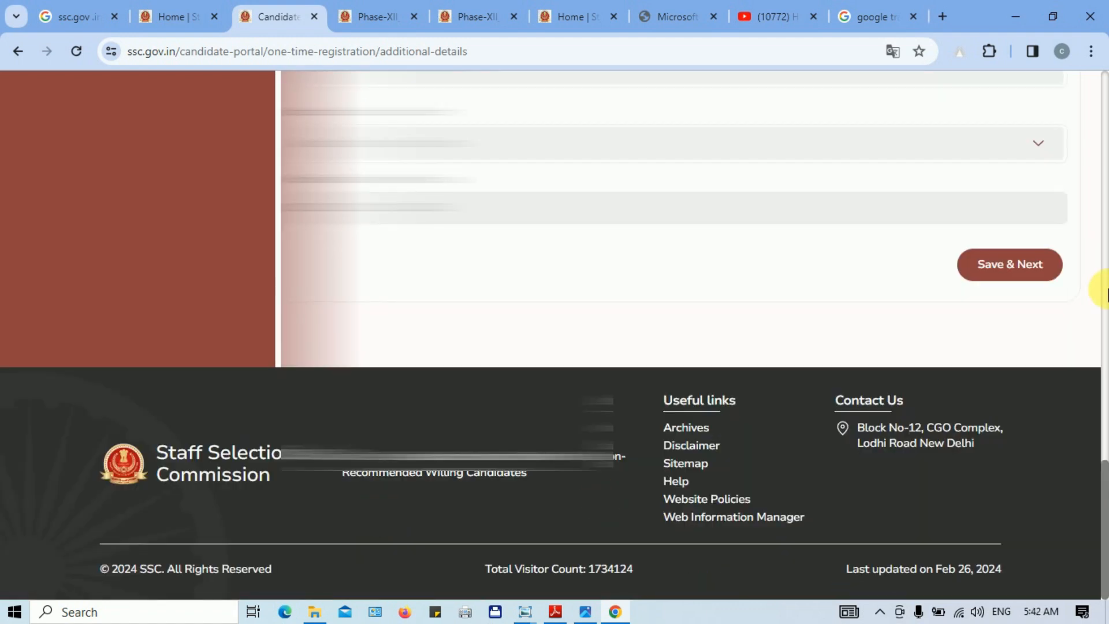
{"action": "mouse_move", "coordinate": [1103, 478]}
{"action": "left_mouse_down"}
{"action": "mouse_move", "coordinate": [1097, 367]}
{"action": "mouse_move", "coordinate": [1097, 485]}
{"action": "left_mouse_up"}
{"action": "left_click", "coordinate": [1015, 264]}
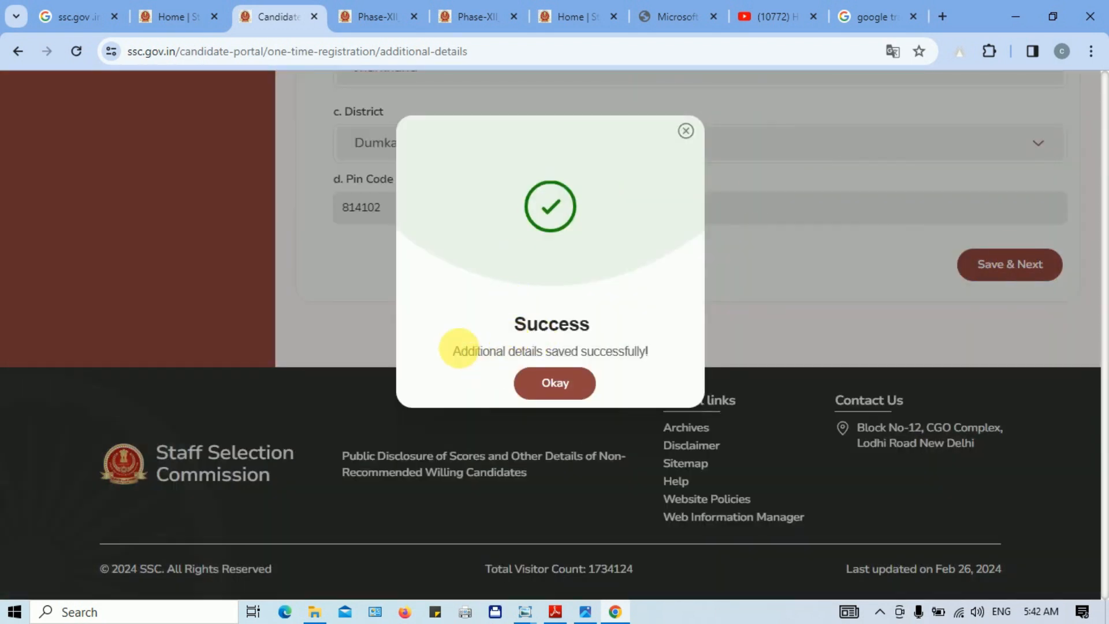
{"action": "left_click", "coordinate": [563, 384]}
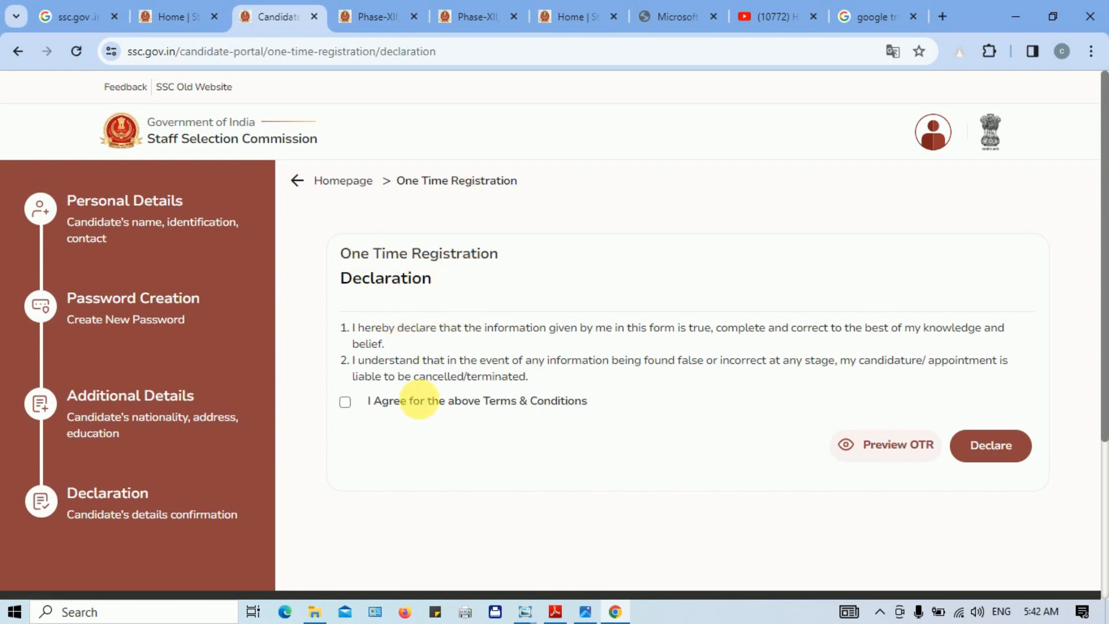
Step: Tick 'I Agree', review the OTR preview, then declare and acknowledge the success message
{"action": "left_click", "coordinate": [346, 402]}
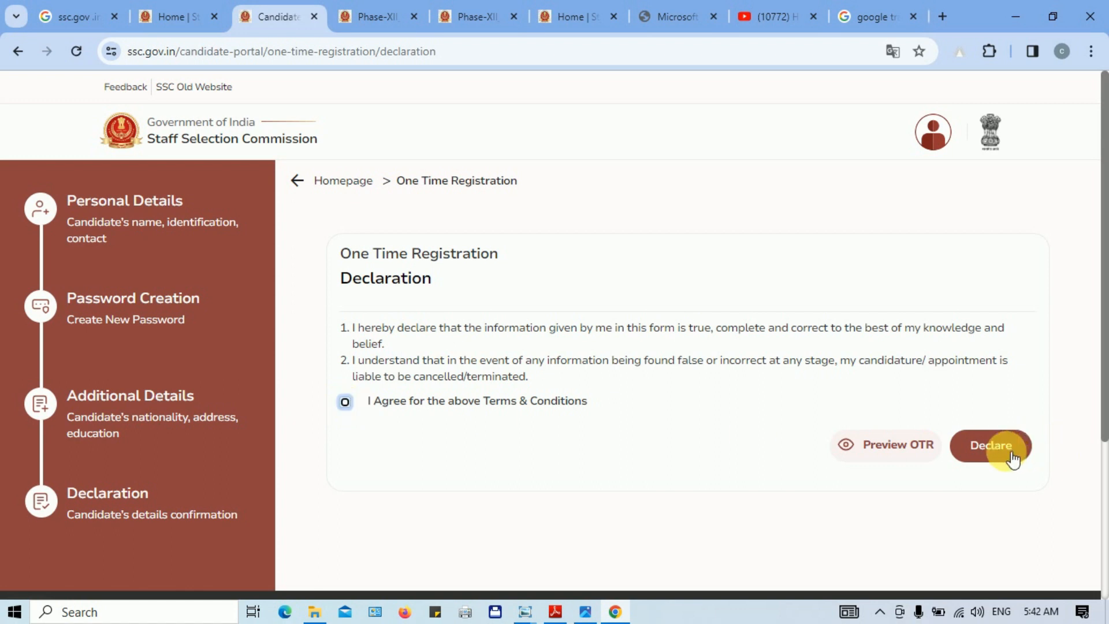
{"action": "left_click", "coordinate": [861, 448]}
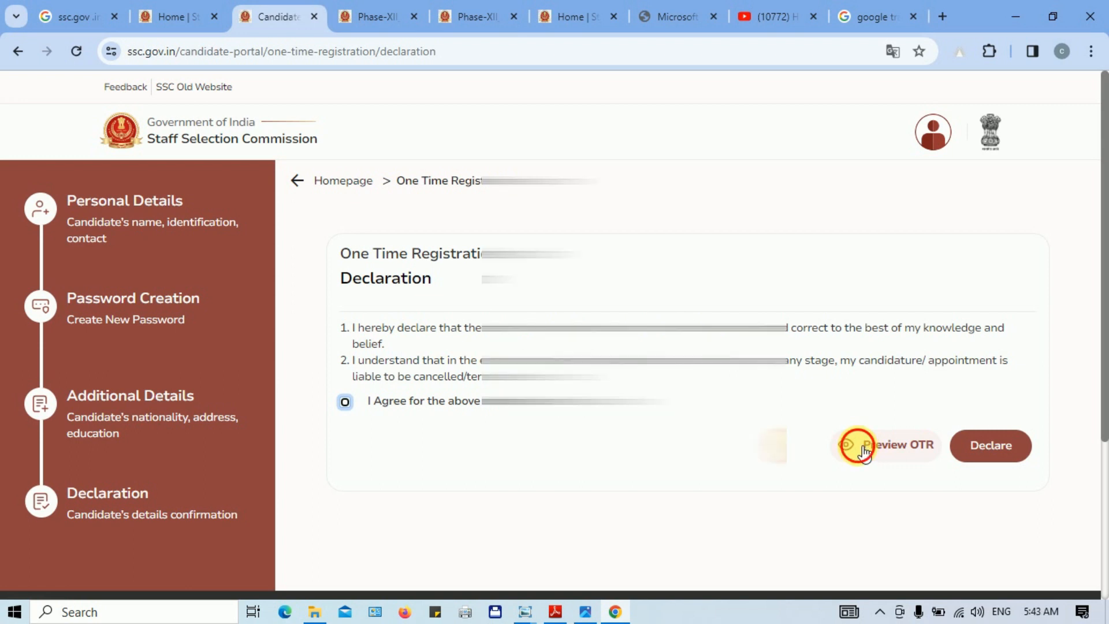
{"action": "left_click_drag", "start_coordinate": [907, 203], "coordinate": [910, 287]}
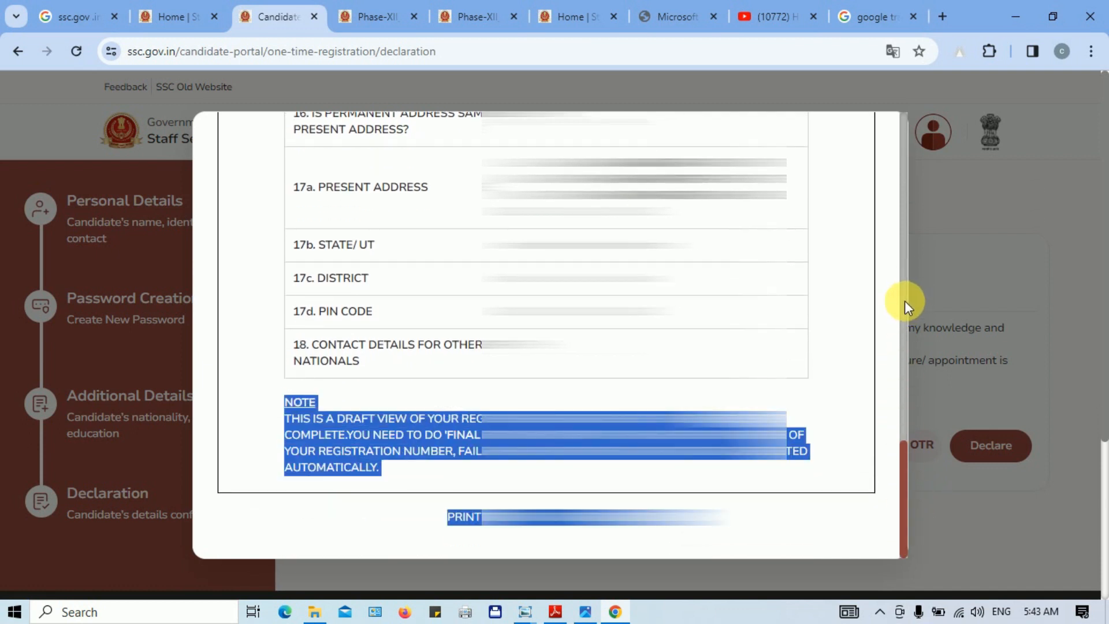
{"action": "left_click", "coordinate": [889, 303]}
{"action": "left_click_drag", "start_coordinate": [906, 471], "coordinate": [918, 128]}
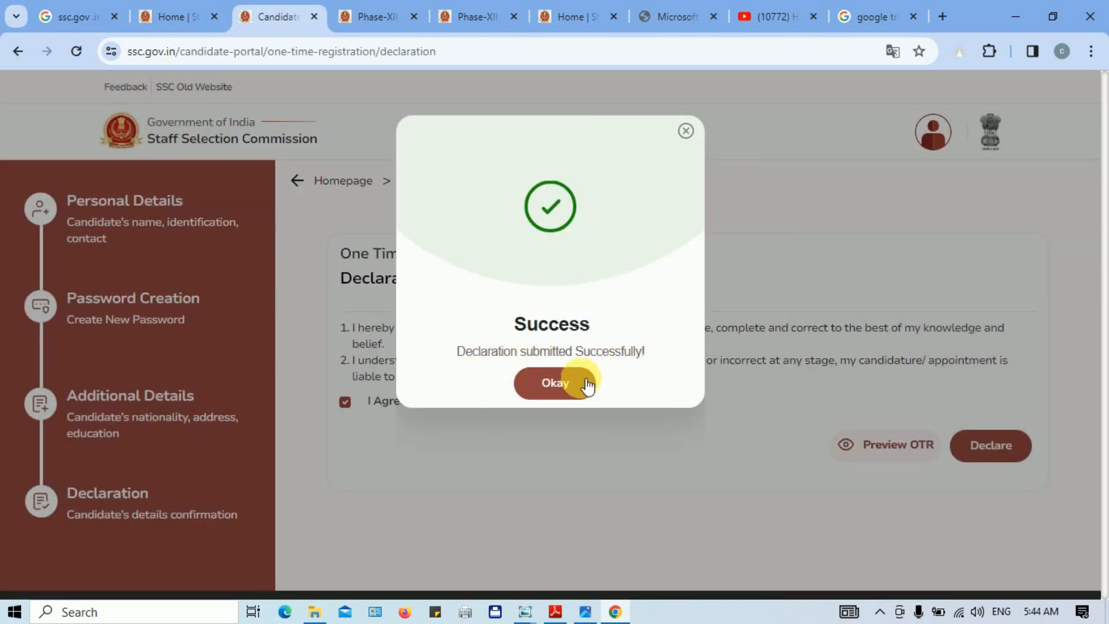
{"action": "left_click", "coordinate": [566, 382]}
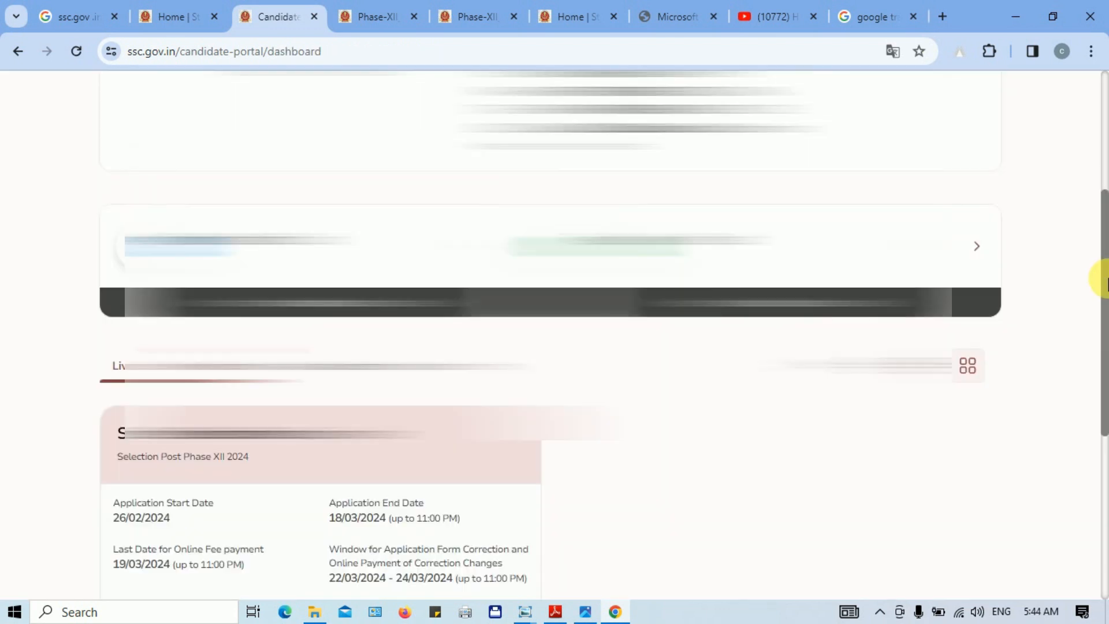
{"action": "left_click_drag", "start_coordinate": [1105, 278], "coordinate": [1108, 162]}
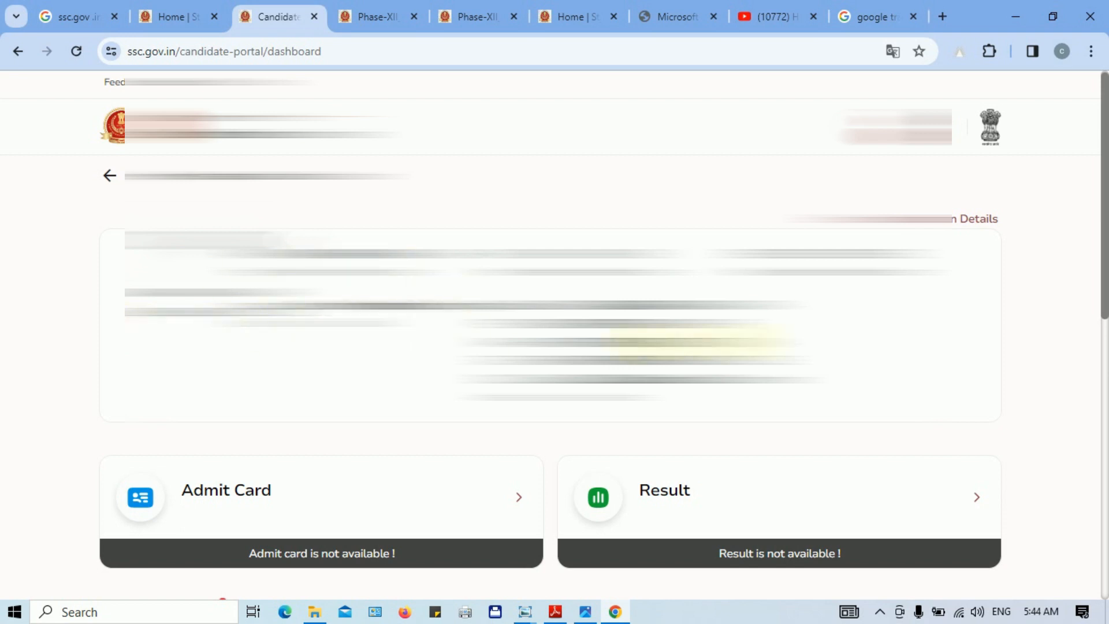
Step: Apply for the Selection Posts Phase XII 2024 examination from the Live Examinations list
{"action": "left_click_drag", "start_coordinate": [1101, 240], "coordinate": [1104, 425]}
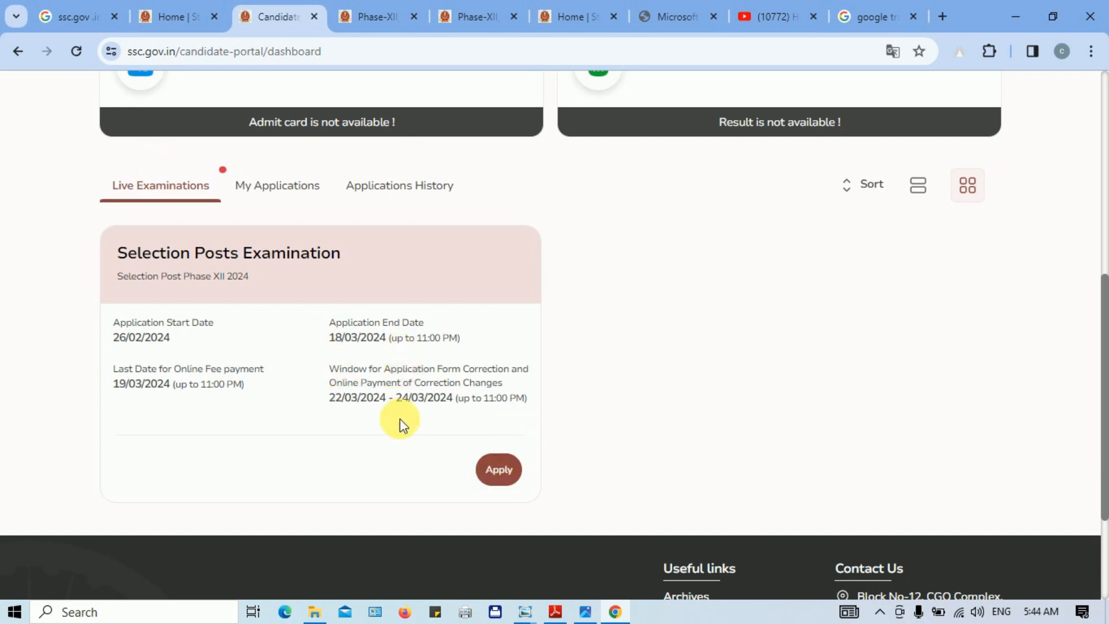
{"action": "left_click", "coordinate": [499, 470]}
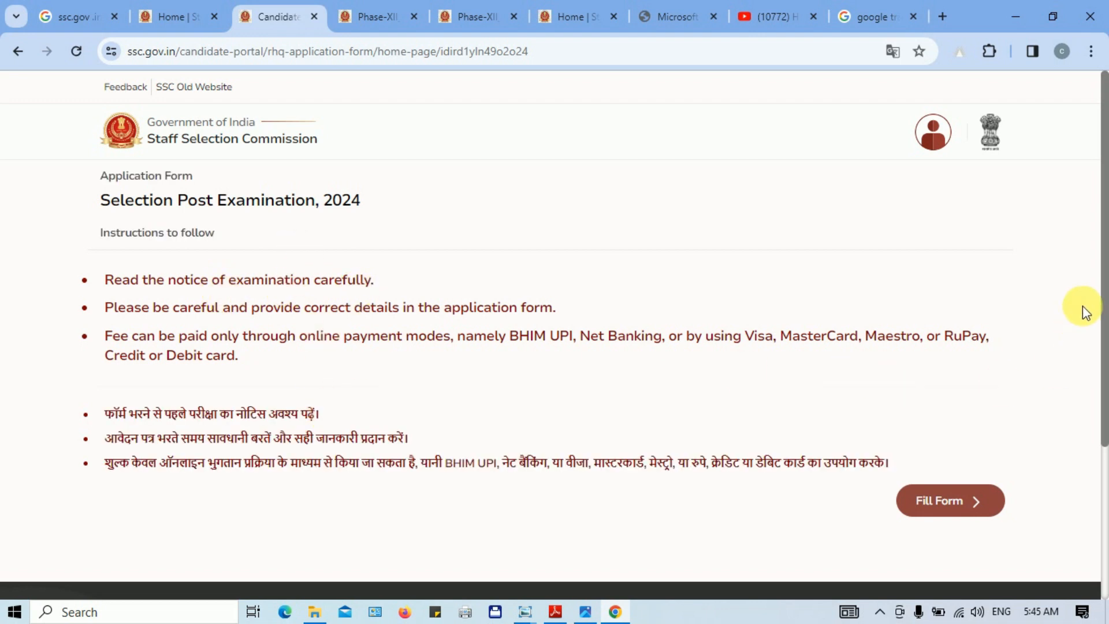
Step: Open the application form and confirm the personal details to reach the Ex-Servicemen Status step
{"action": "scroll", "coordinate": [1106, 375], "scroll_direction": "down", "scroll_amount": 2}
{"action": "scroll", "coordinate": [1105, 374], "scroll_direction": "down", "scroll_amount": 1}
{"action": "left_click", "coordinate": [959, 389]}
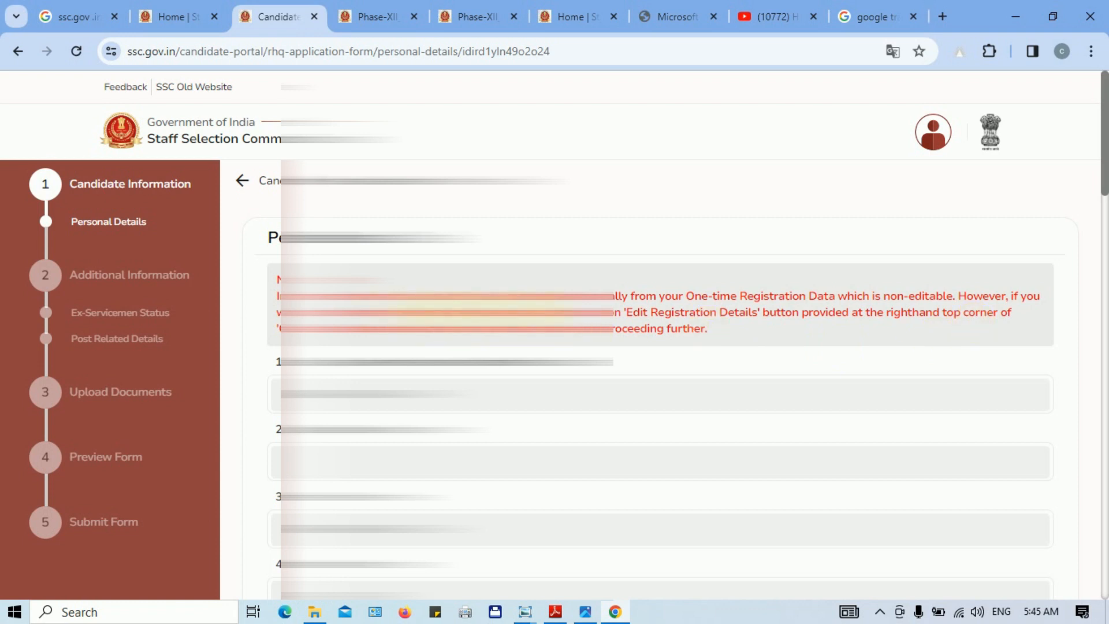
{"action": "left_click_drag", "start_coordinate": [1101, 162], "coordinate": [1101, 513]}
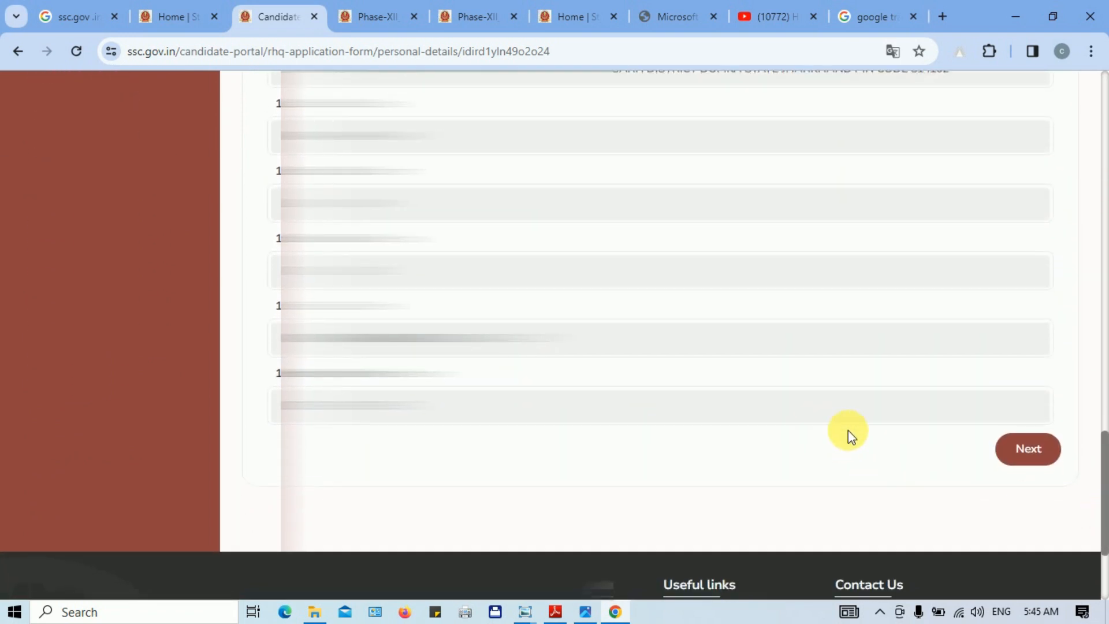
{"action": "left_click", "coordinate": [1032, 453]}
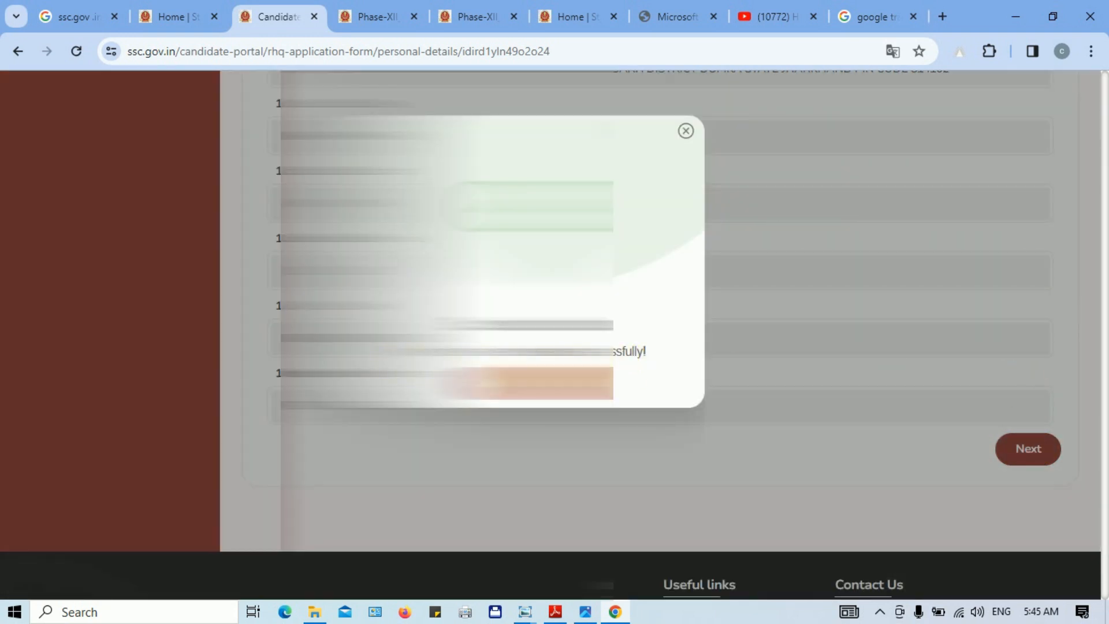
{"action": "left_click", "coordinate": [555, 383]}
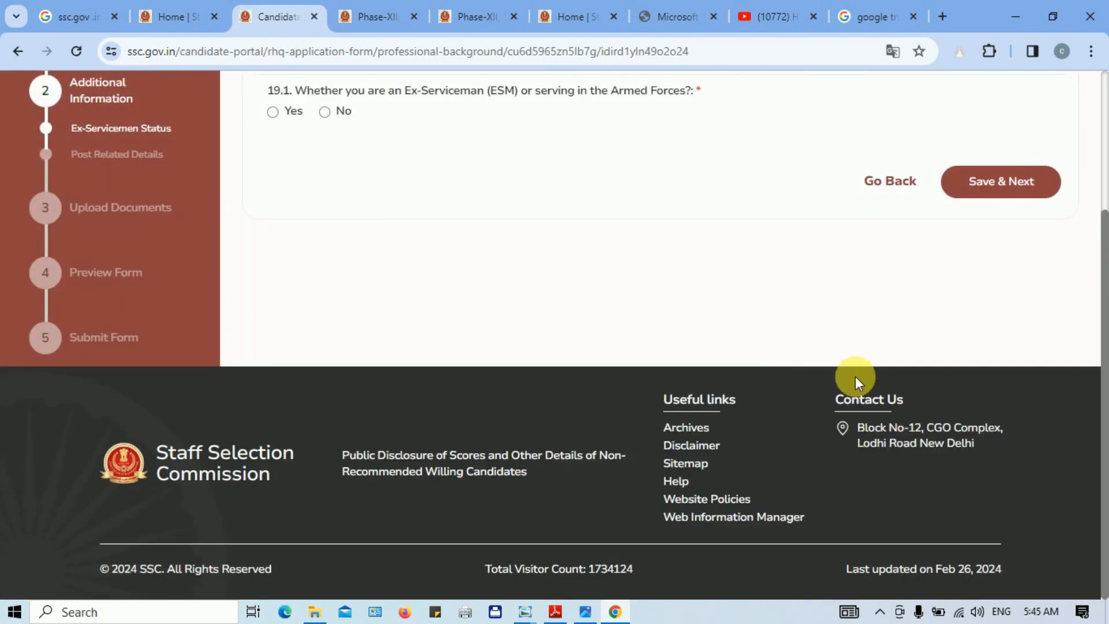
Step: Log out of the candidate portal from the profile menu
{"action": "left_click_drag", "start_coordinate": [1105, 345], "coordinate": [1097, 223]}
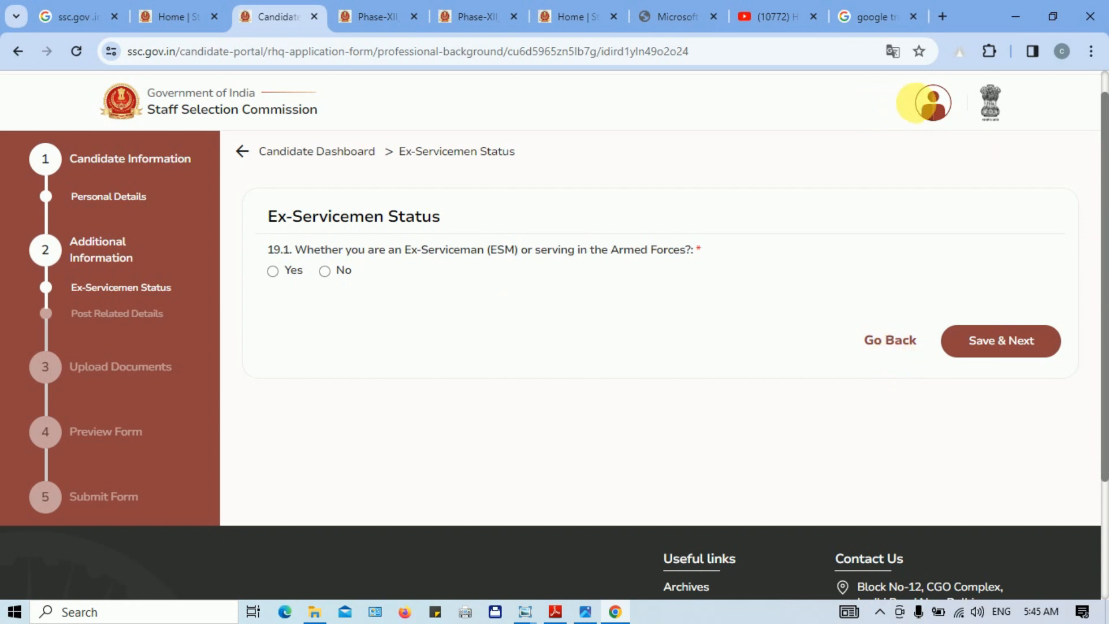
{"action": "left_click", "coordinate": [938, 110]}
{"action": "left_click", "coordinate": [824, 213]}
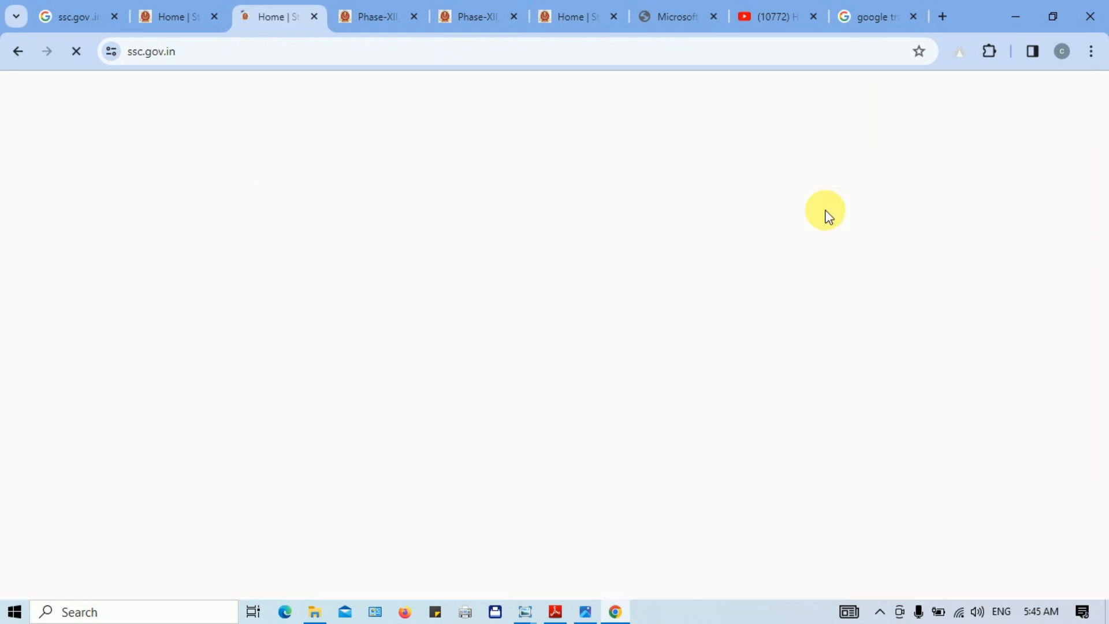